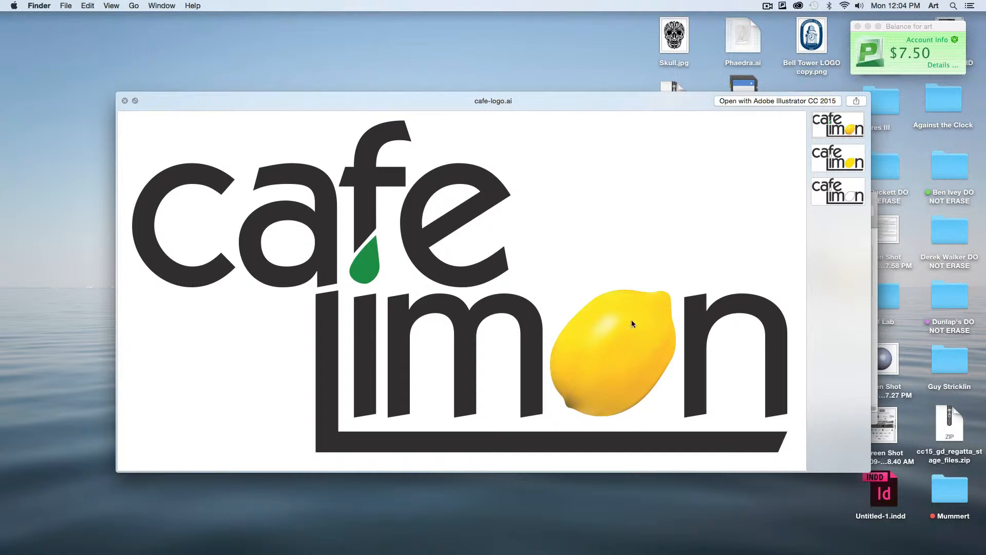
- Look through the spot-color and two-color versions of the logo in the cafe-logo.ai preview and close it
click(843, 166)
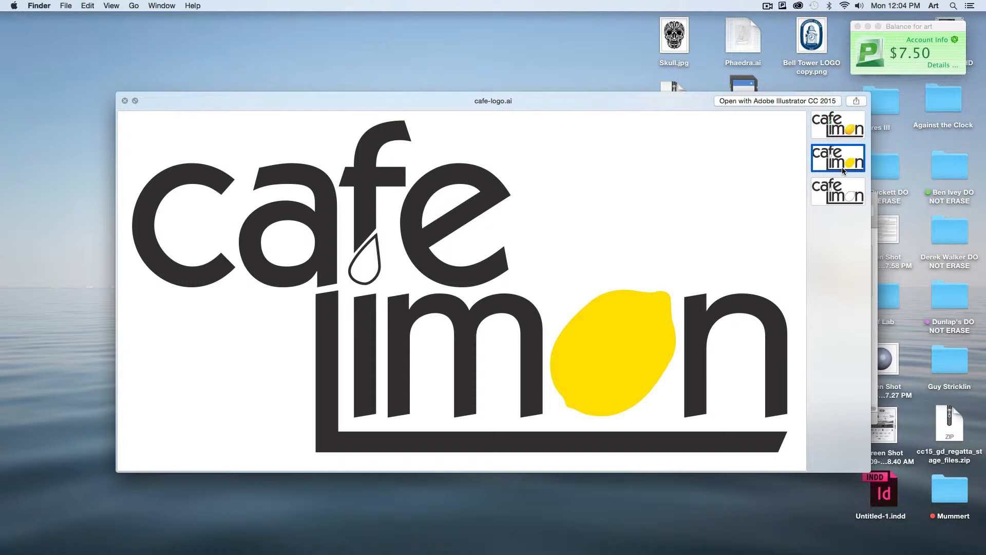
click(846, 191)
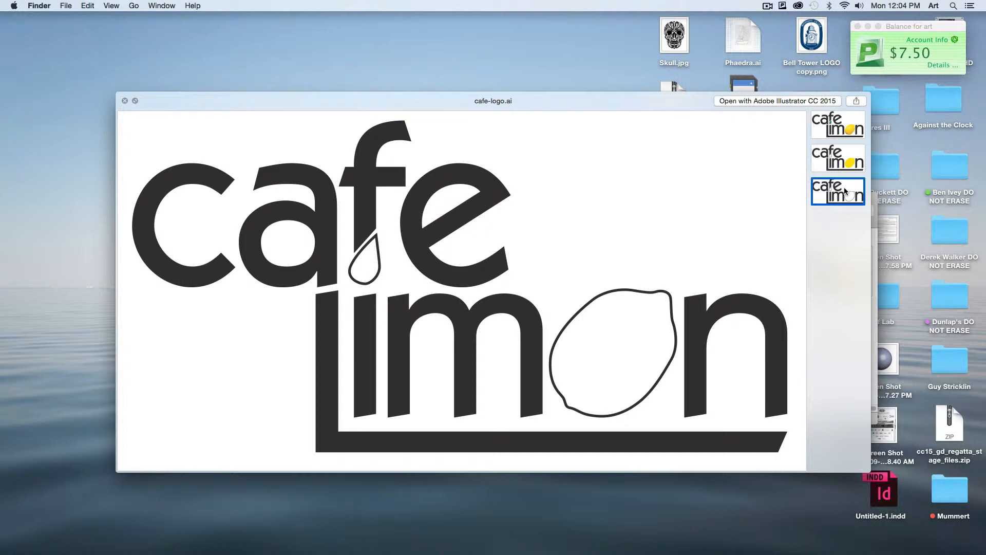
key(space)
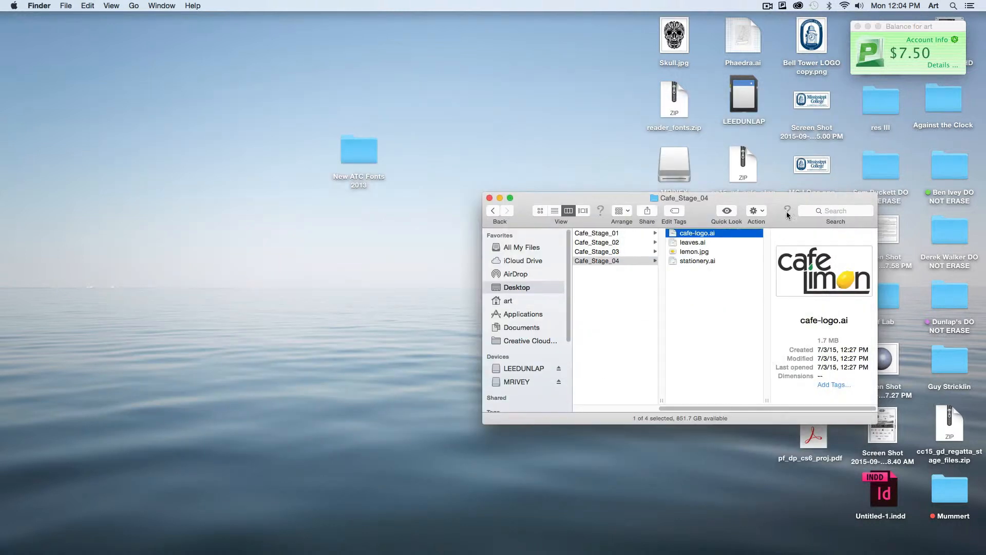
- Check the leaves.ai thumbnail and preview the letterhead in stationery.ai from the Cafe_Stage_04 folder
click(701, 245)
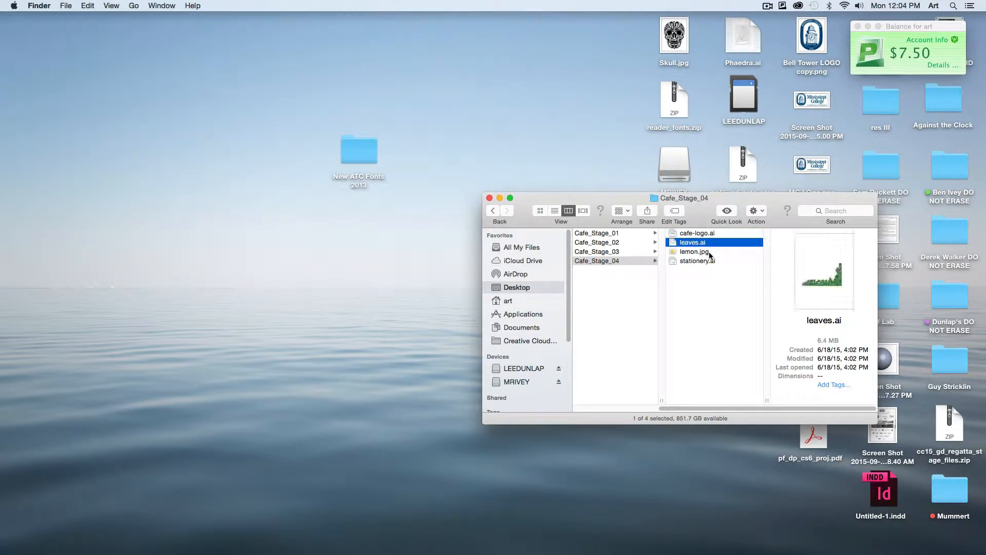
click(700, 261)
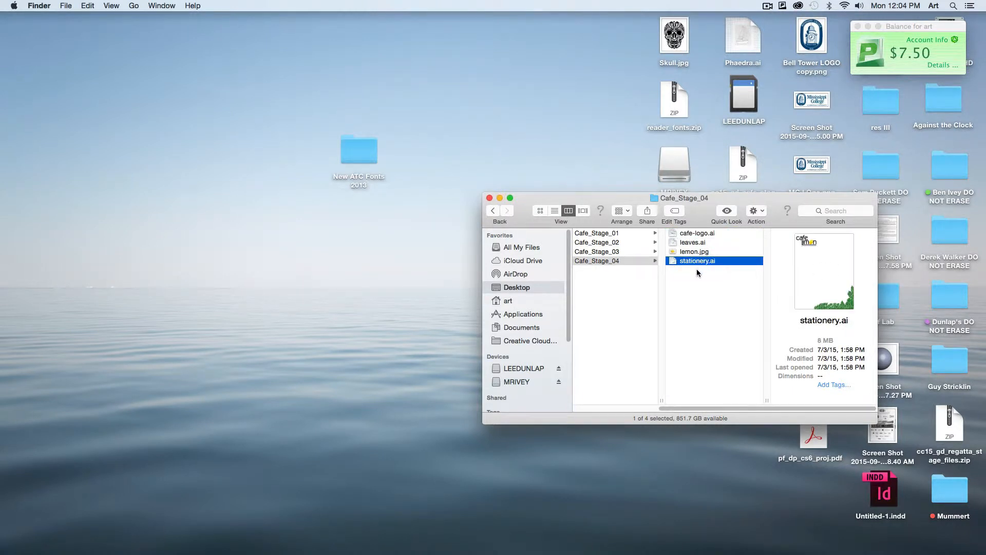
key(space)
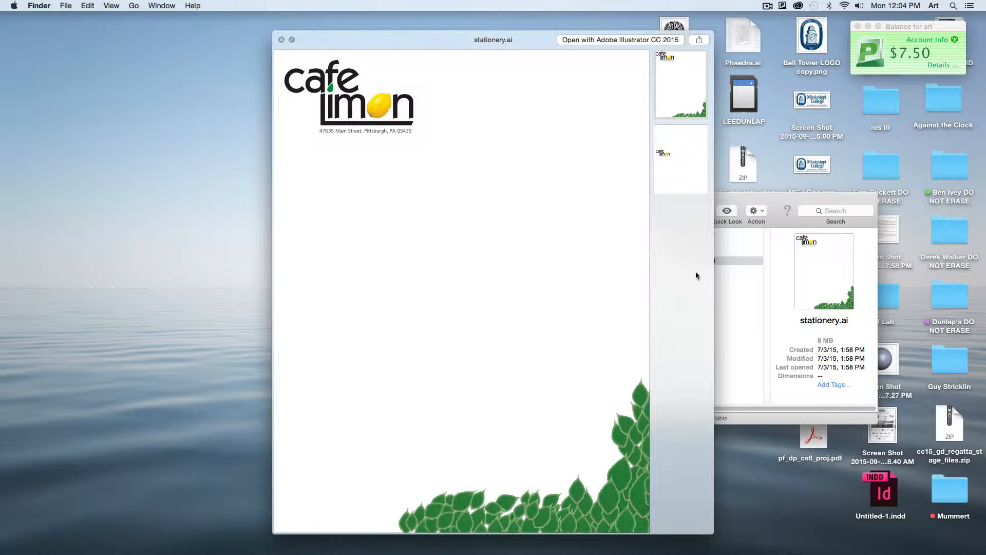
key(space)
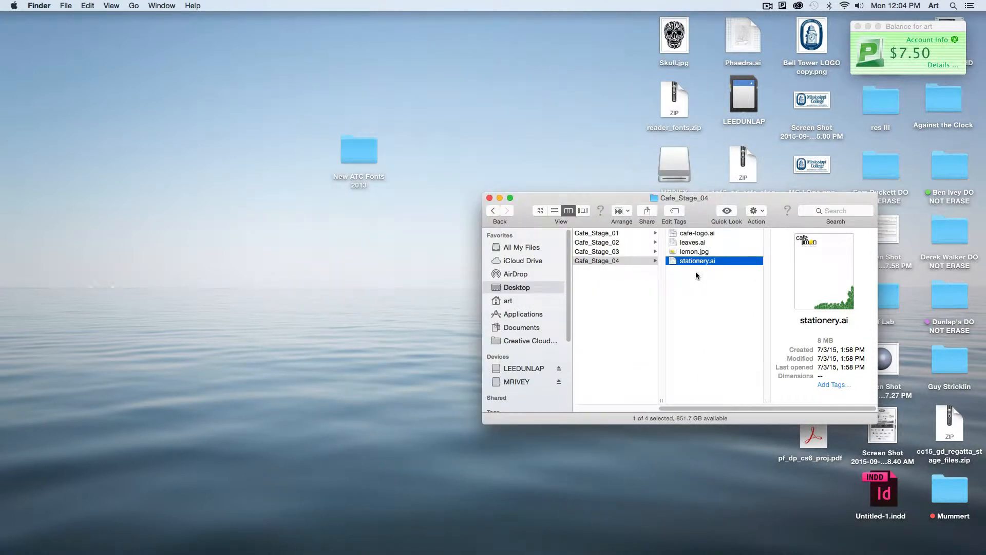
- Open stationery.ai in Illustrator and dismiss the missing fonts warning without replacing any font
click(703, 272)
click(699, 263)
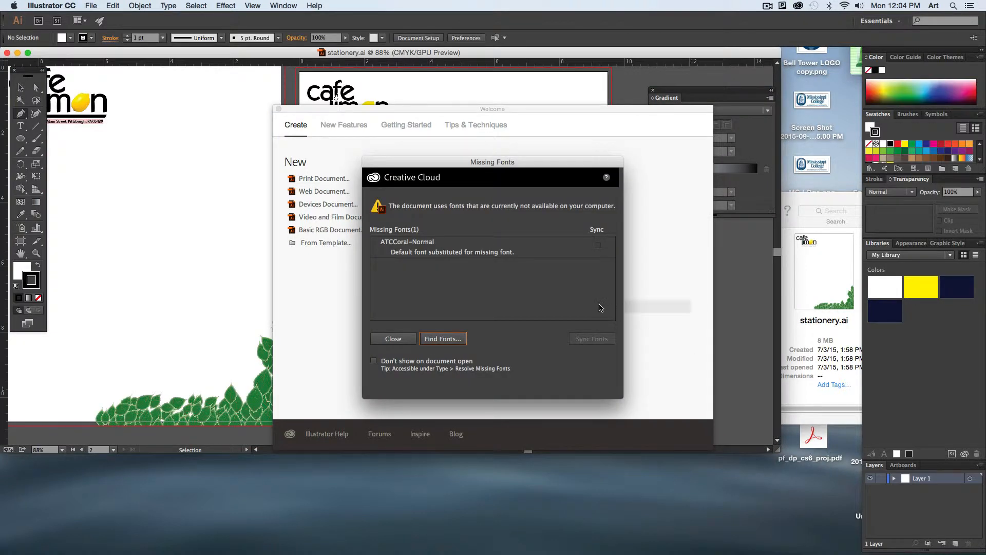
drag(453, 169, 443, 96)
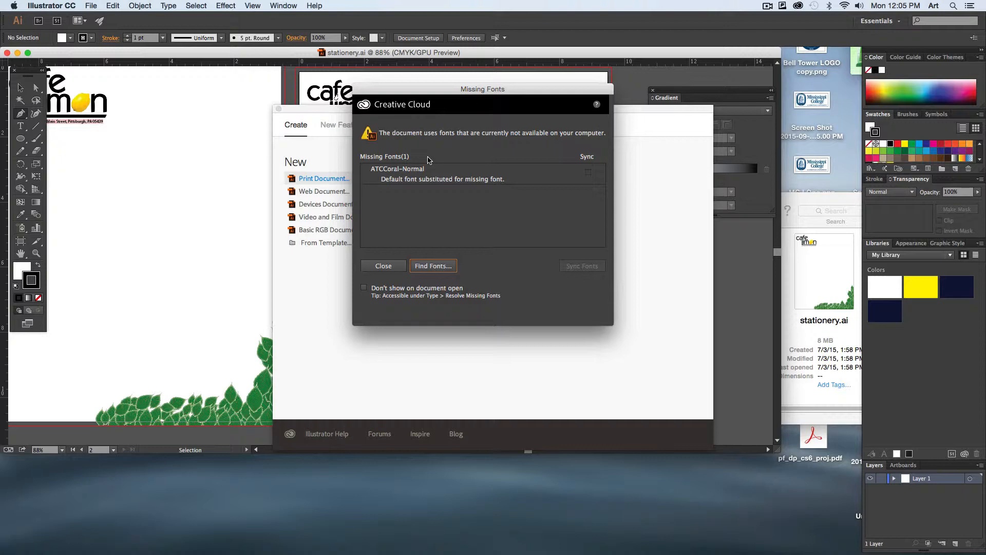
click(390, 267)
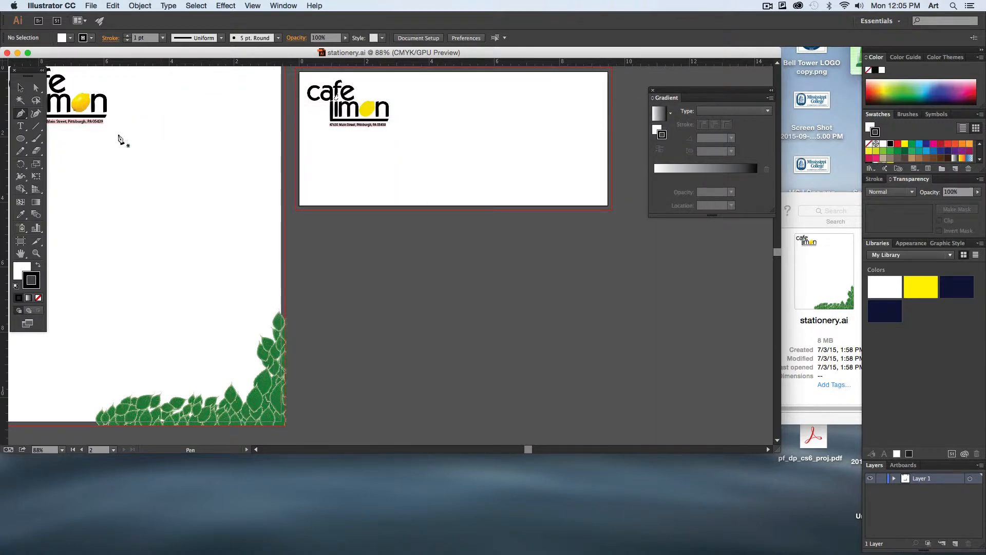
- Examine the highlighted address line under the letterhead logo at 200% and select part of its text to check the font
drag(116, 135, 322, 179)
key(super+equal)
key(super+equal)
key(super+equal)
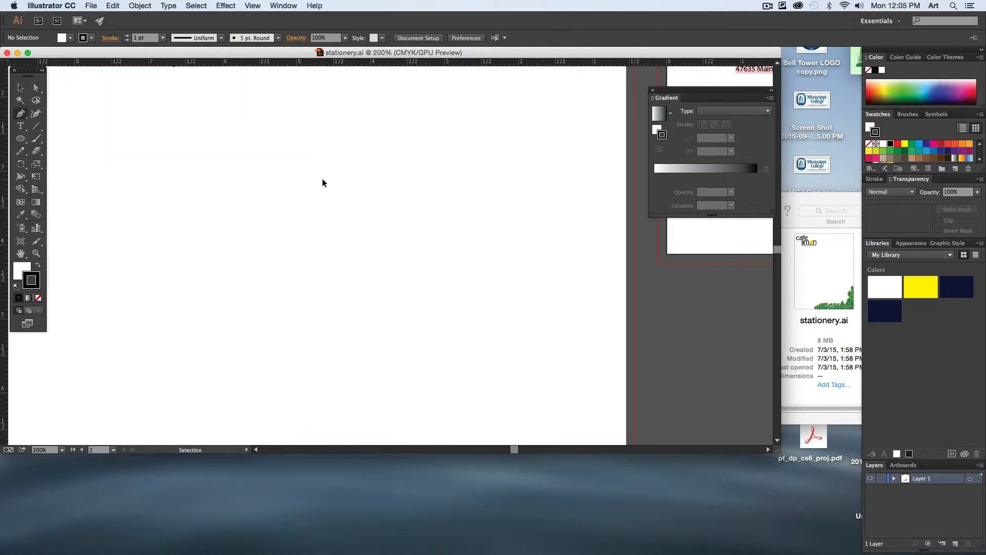
drag(262, 166, 384, 340)
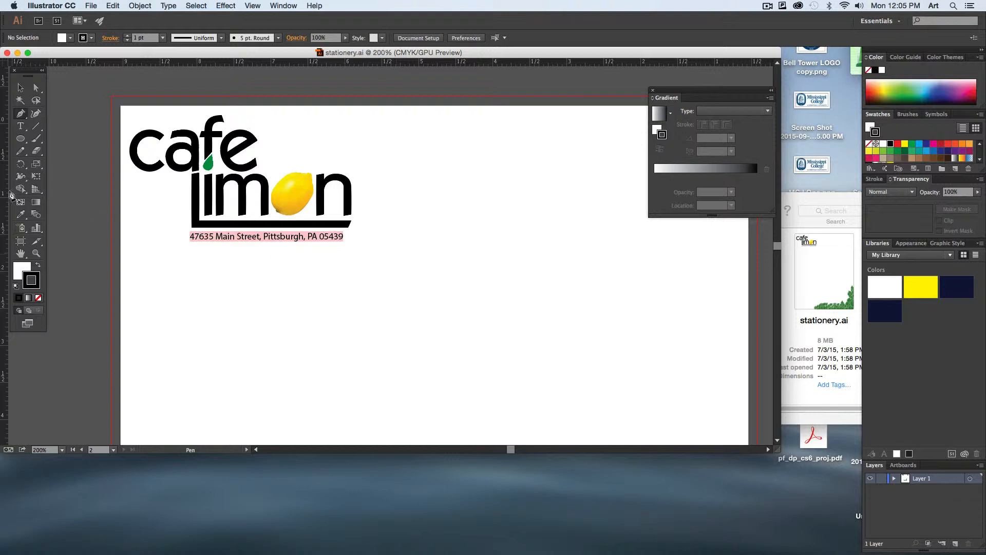
click(21, 126)
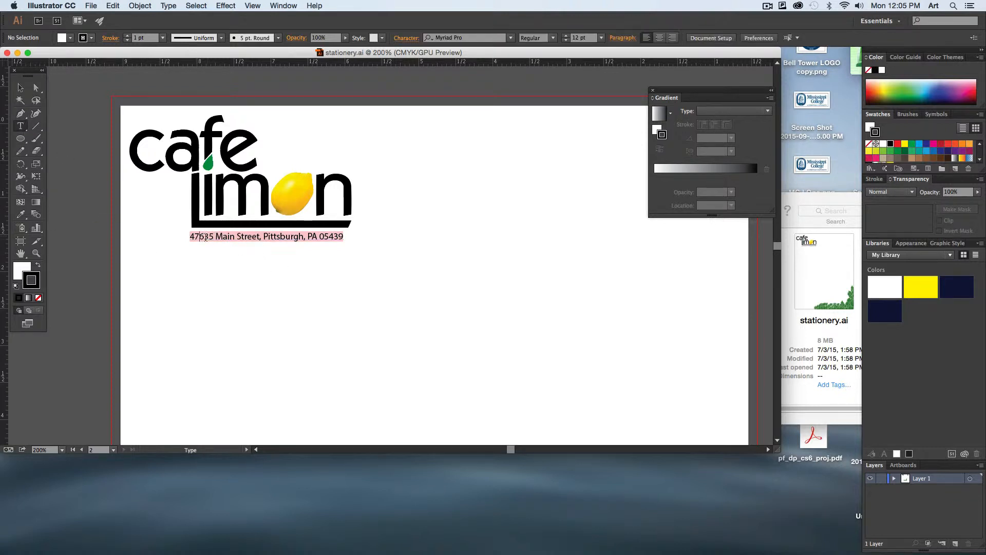
drag(199, 236, 296, 244)
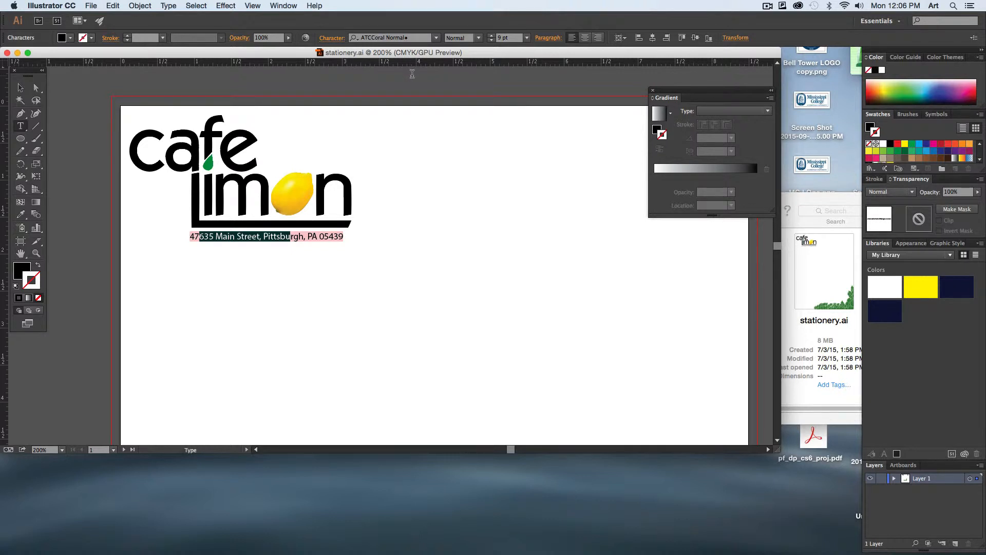
- Deselect the address text, close stationery.ai and return to the Finder
click(20, 88)
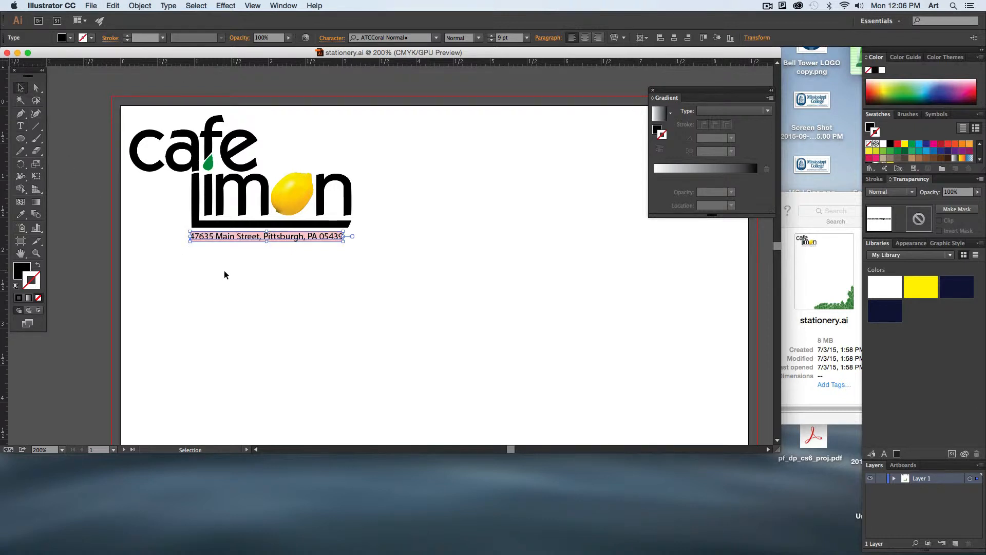
click(256, 266)
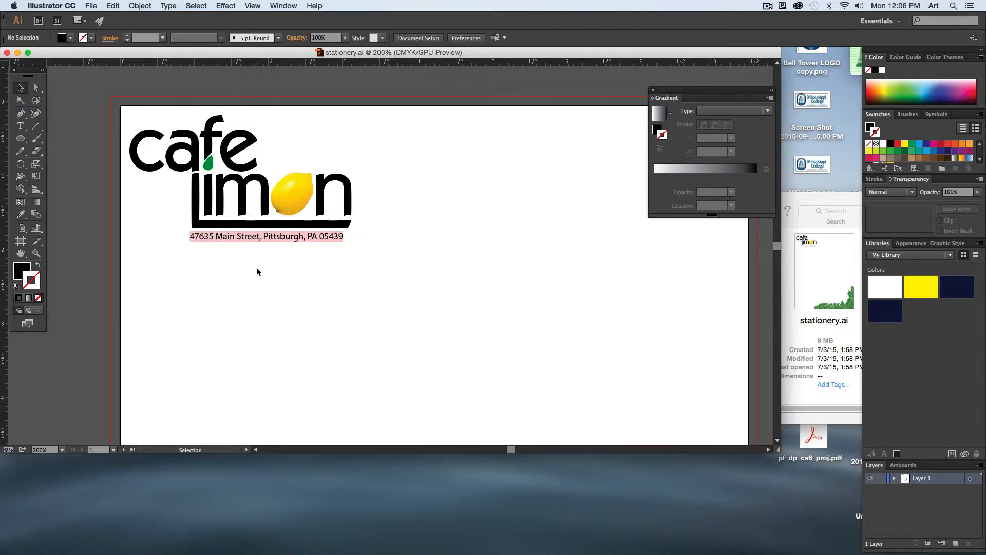
click(7, 53)
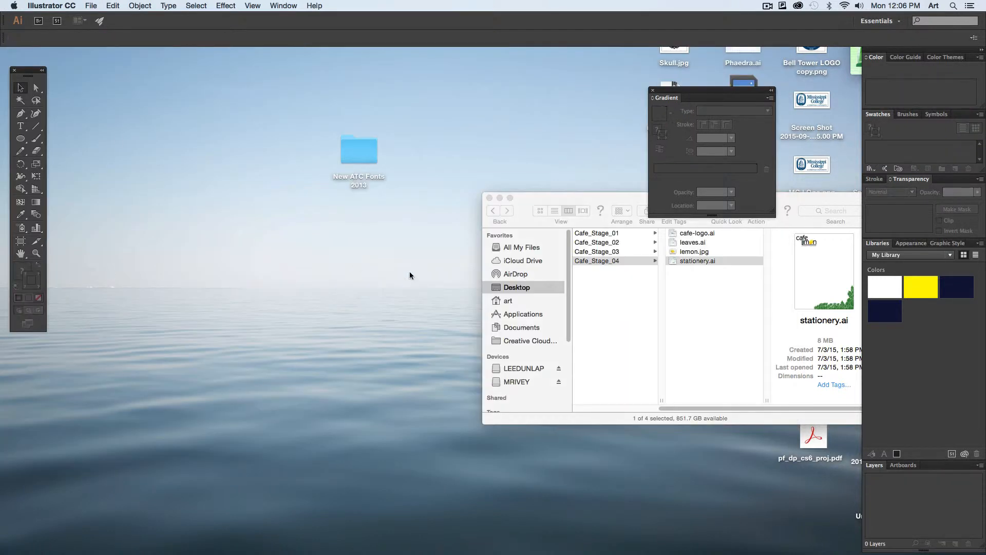
click(311, 307)
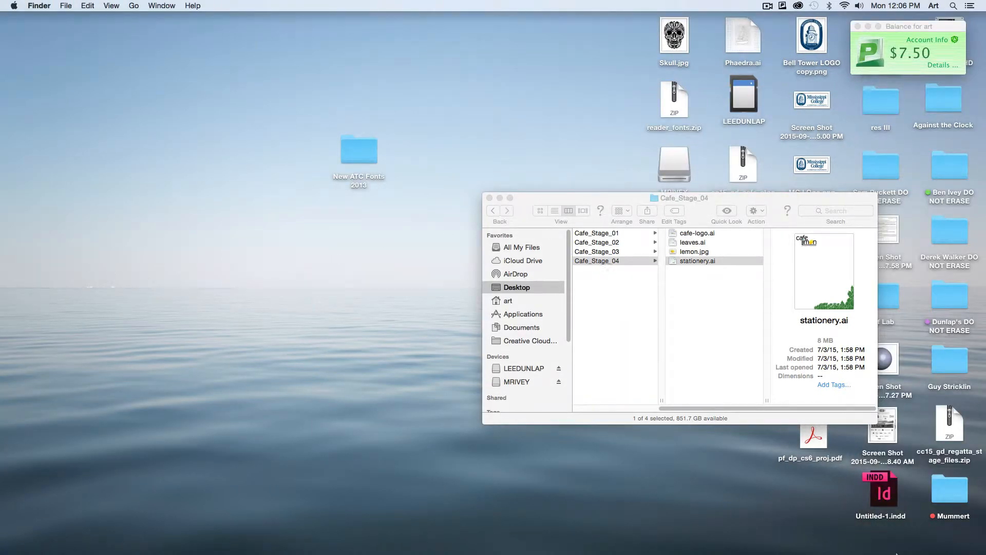
- Switch to Firefox, review the font links on the Against The Clock Downloads page, and minimize the browser
mouse_move(896, 554)
click(925, 539)
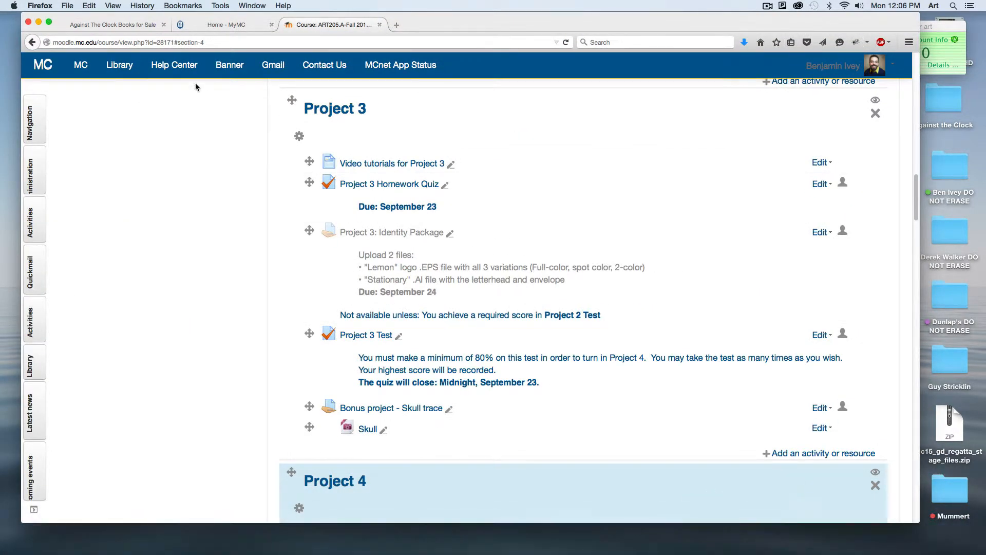
click(97, 26)
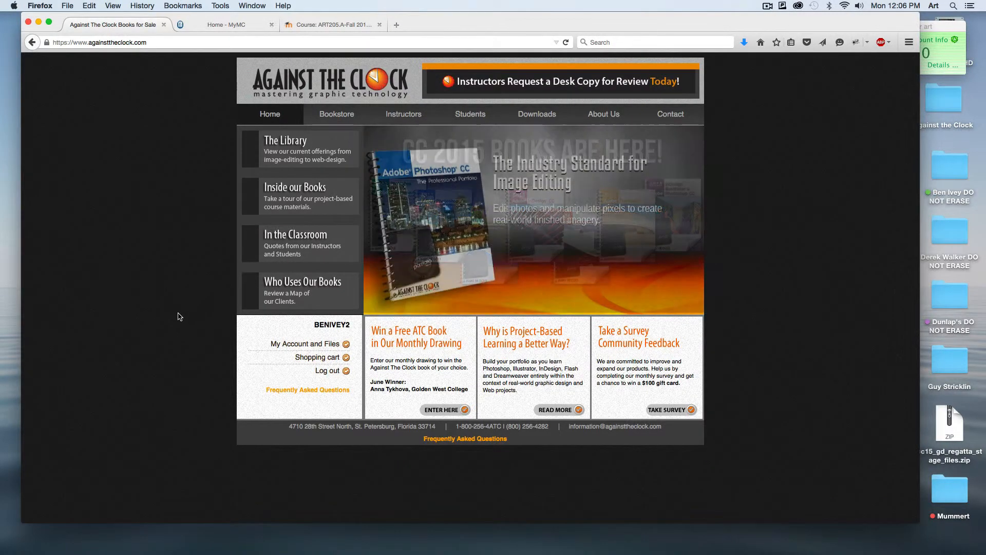
click(530, 117)
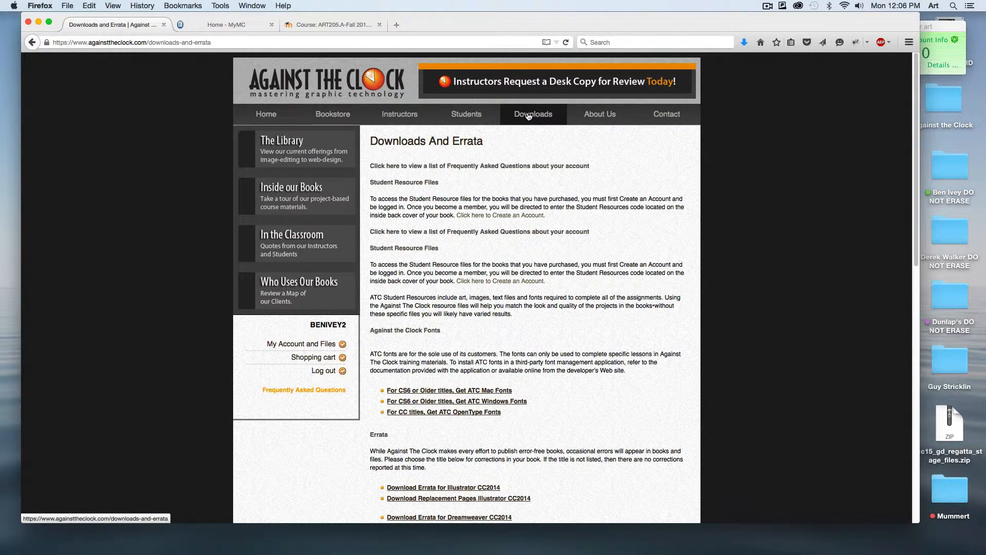
scroll(546, 328, down, 3)
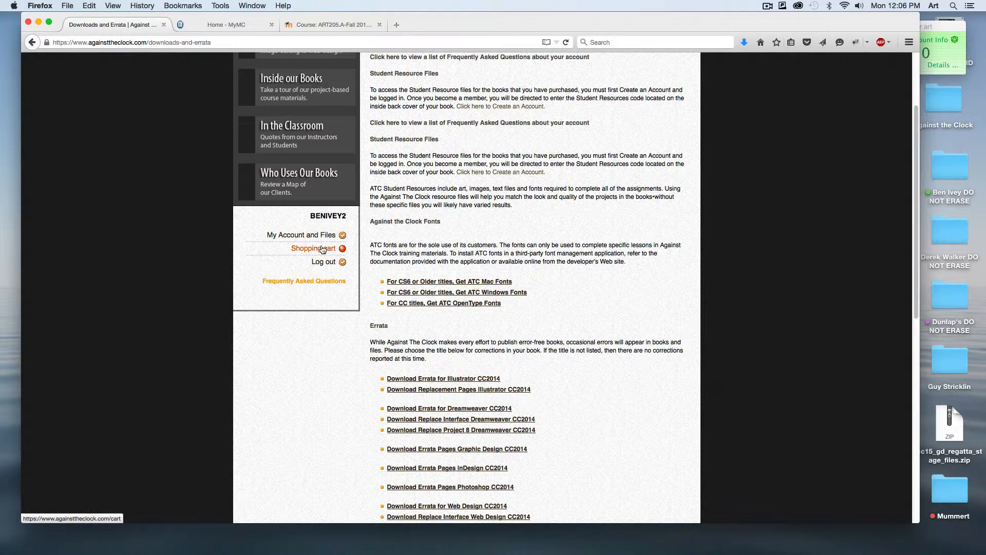
click(38, 24)
- Open the New ATC Fonts 2013 folder on the desktop and look over its font family folders
drag(362, 144, 377, 87)
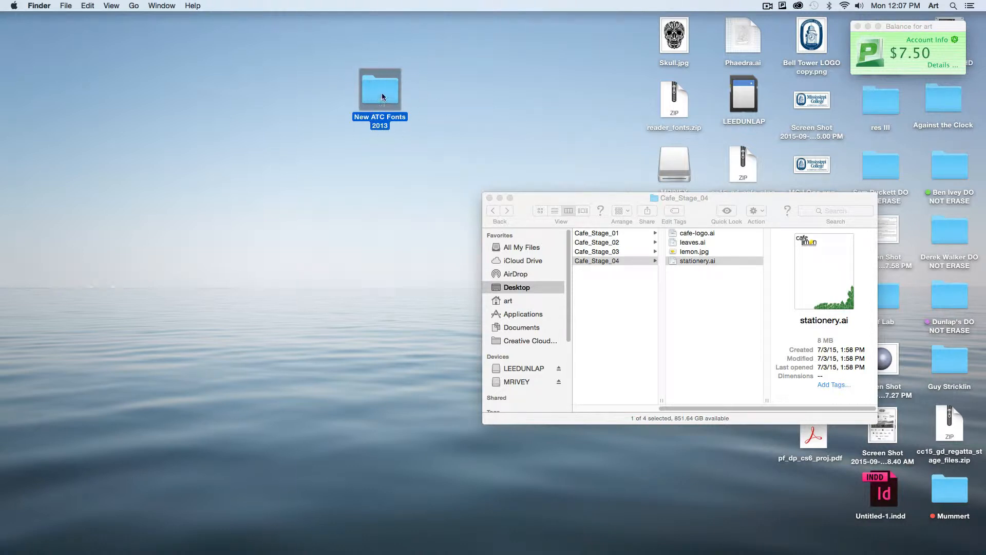
double_click(401, 111)
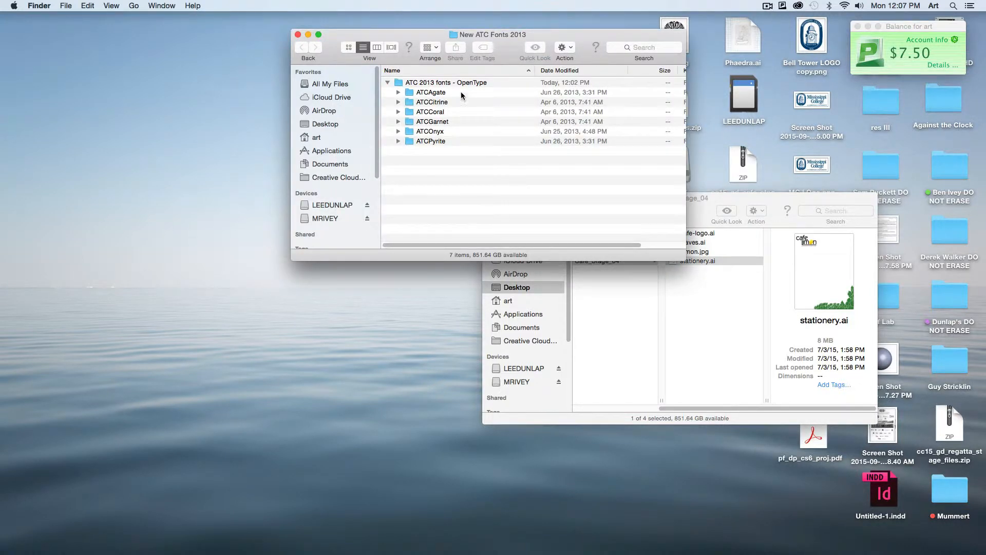
drag(462, 95, 486, 229)
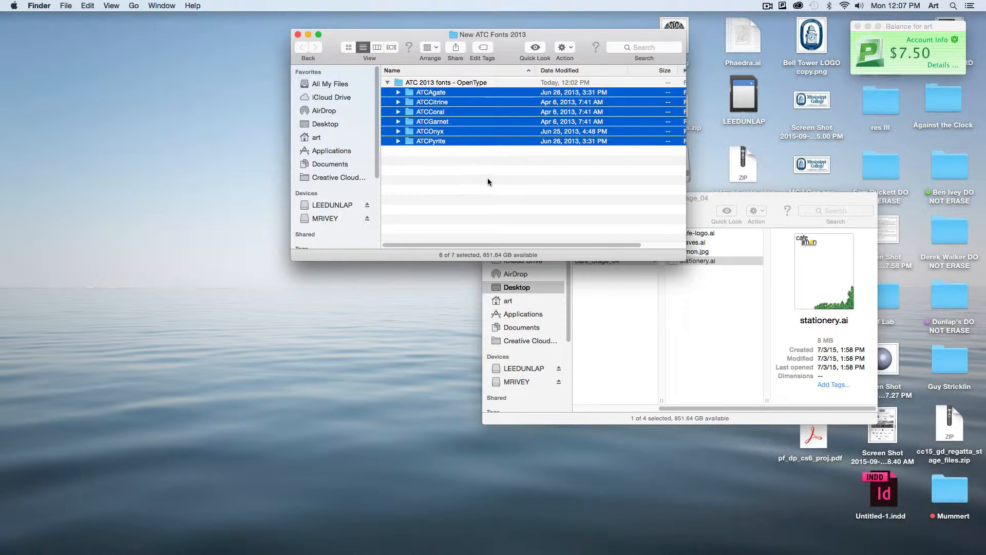
click(462, 142)
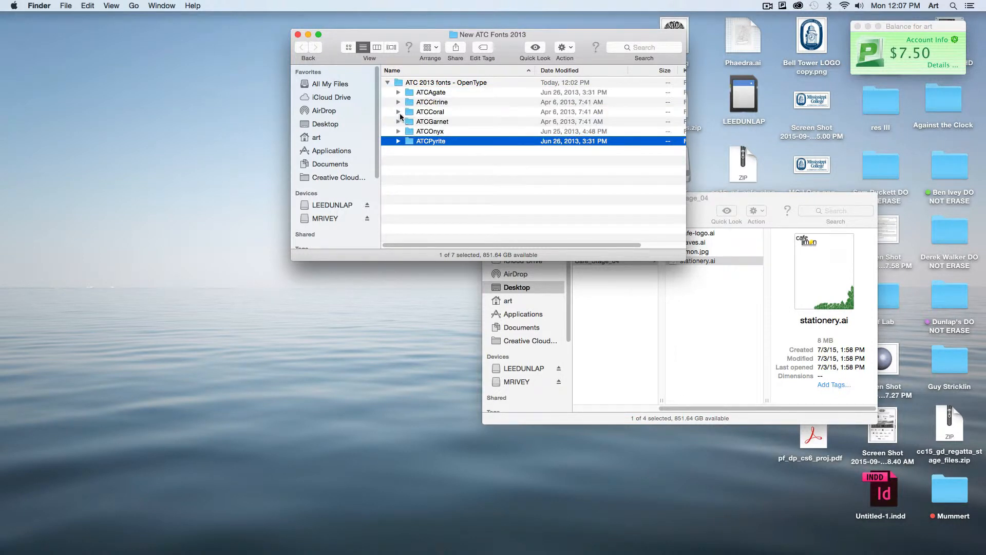
- Expand the ATCCoral folder and open ATCCoralItalic.otf and ATCCoralNormal.otf together in Font Book
click(397, 112)
click(439, 113)
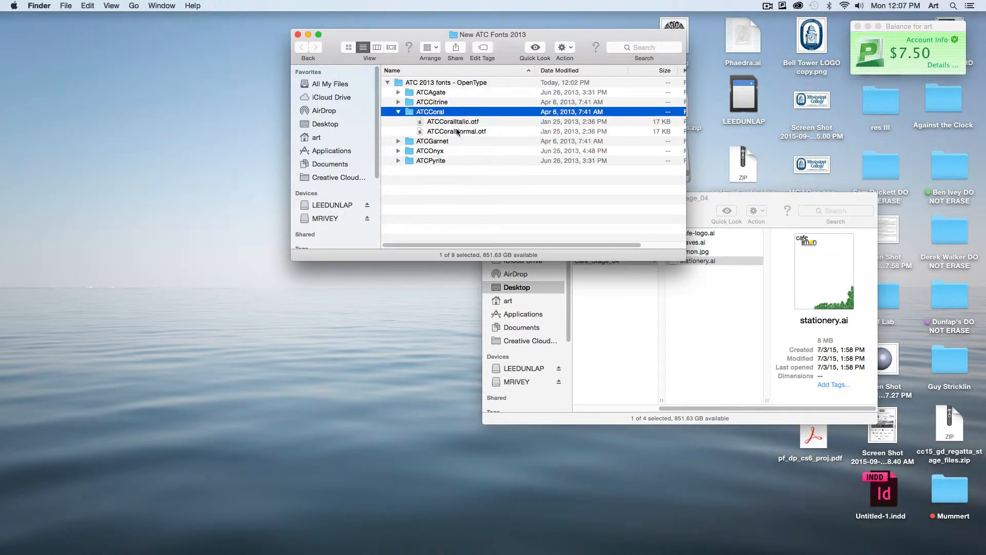
click(483, 123)
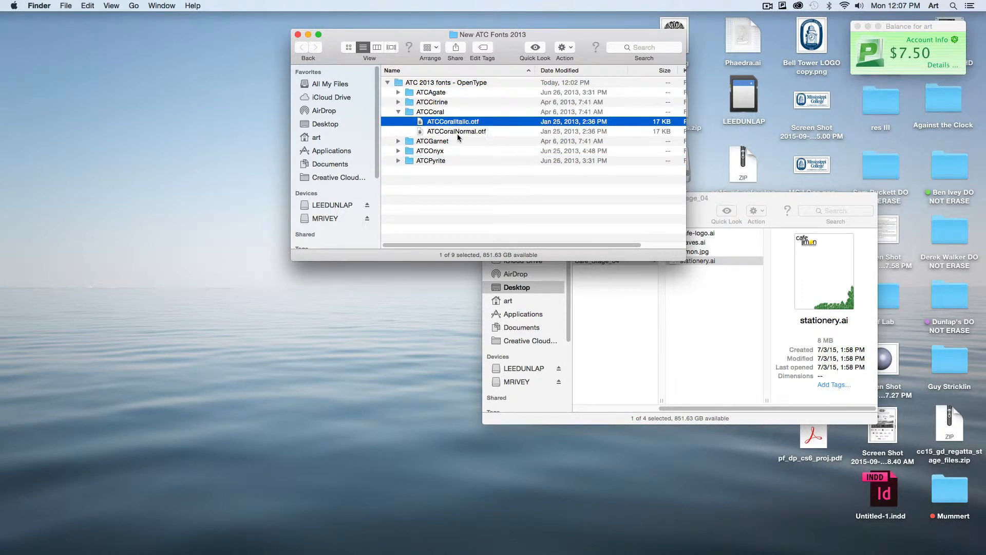
click(461, 132)
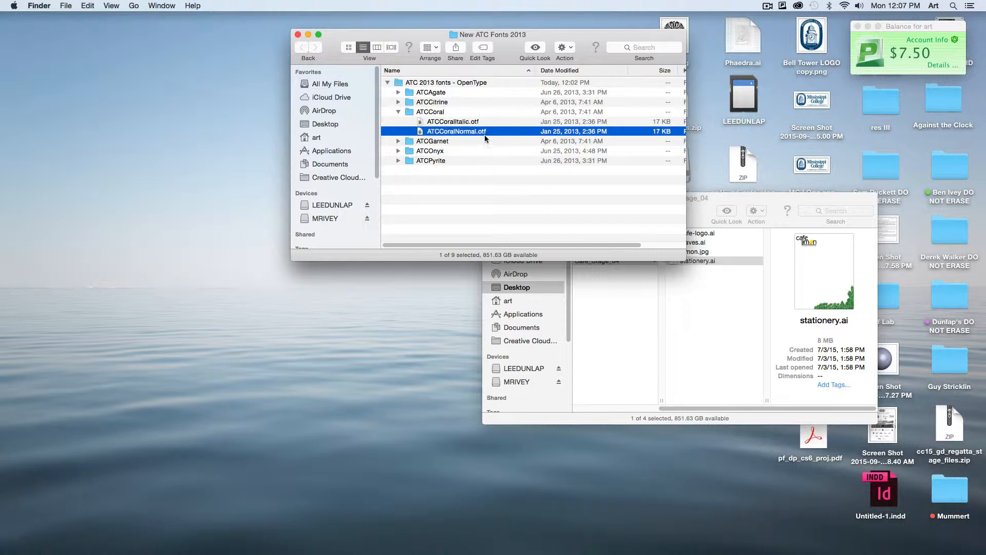
shift+click(461, 123)
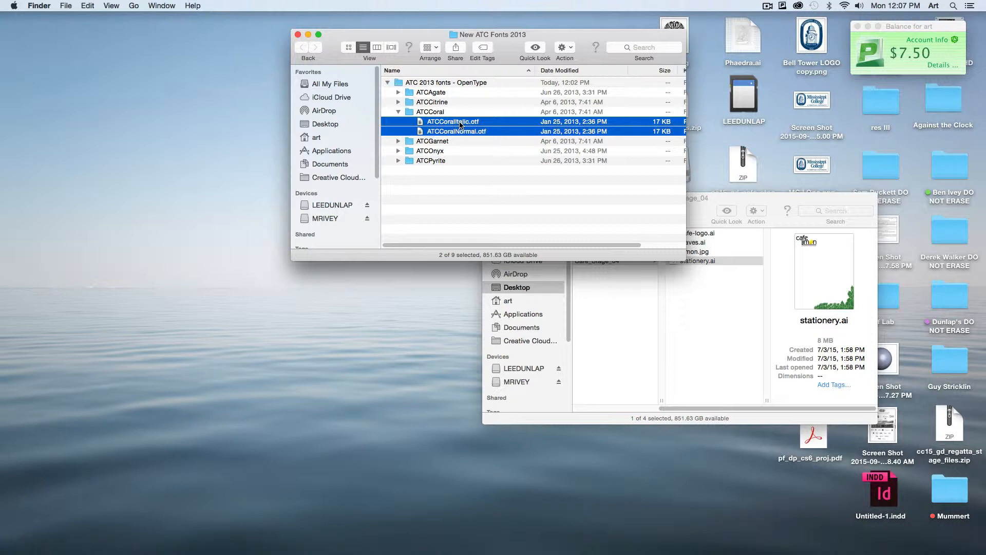
key(super+o)
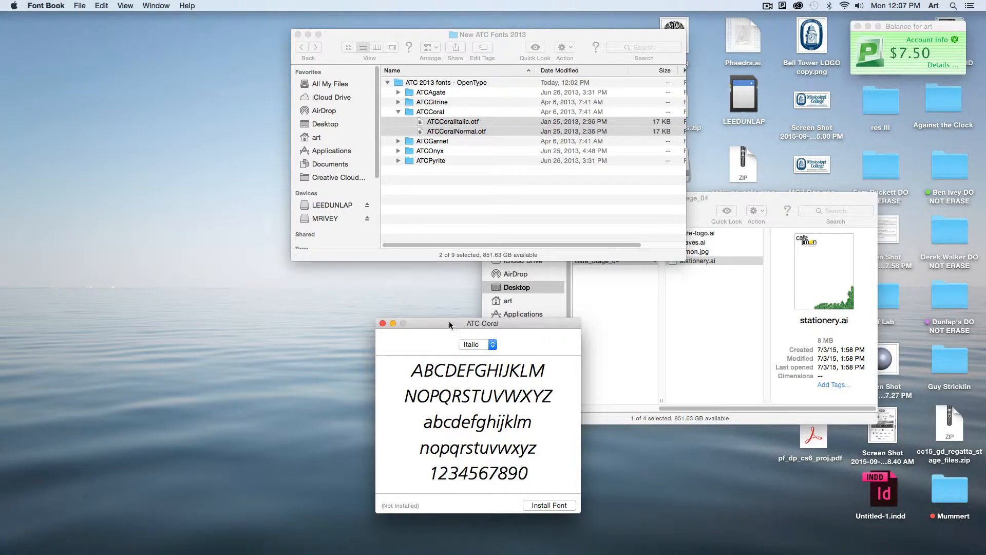
- Switch the ATC Coral font preview to the Normal style and install the font
drag(449, 322, 410, 71)
click(452, 100)
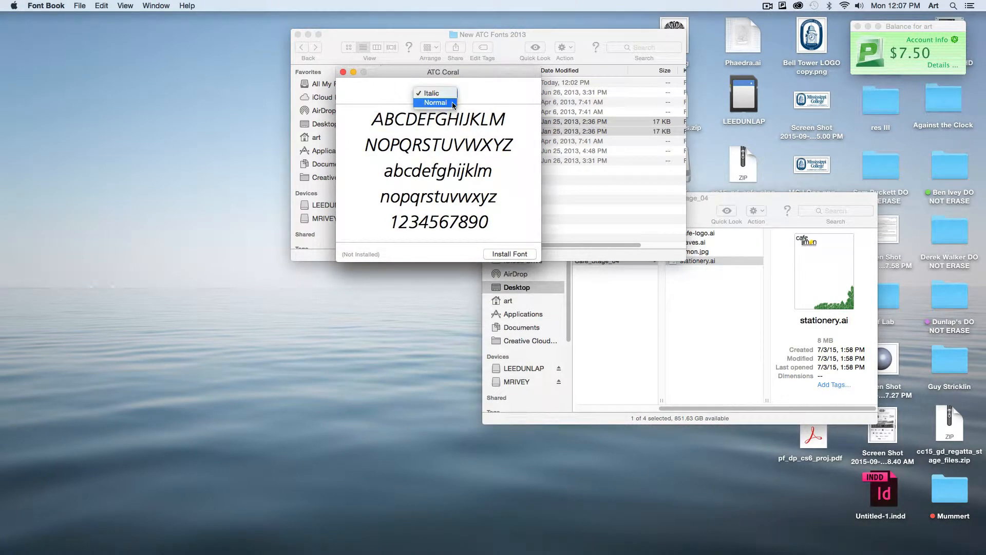
click(452, 106)
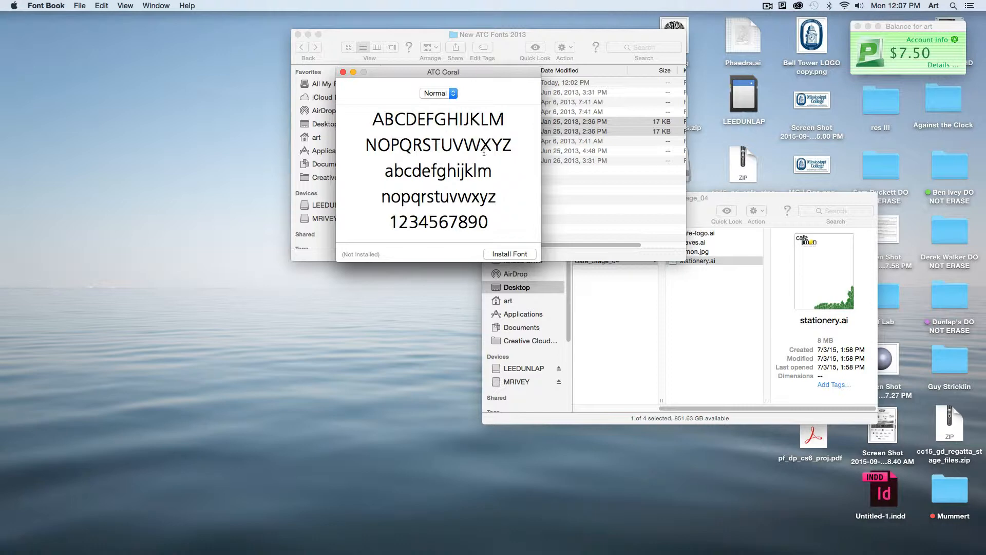
click(509, 254)
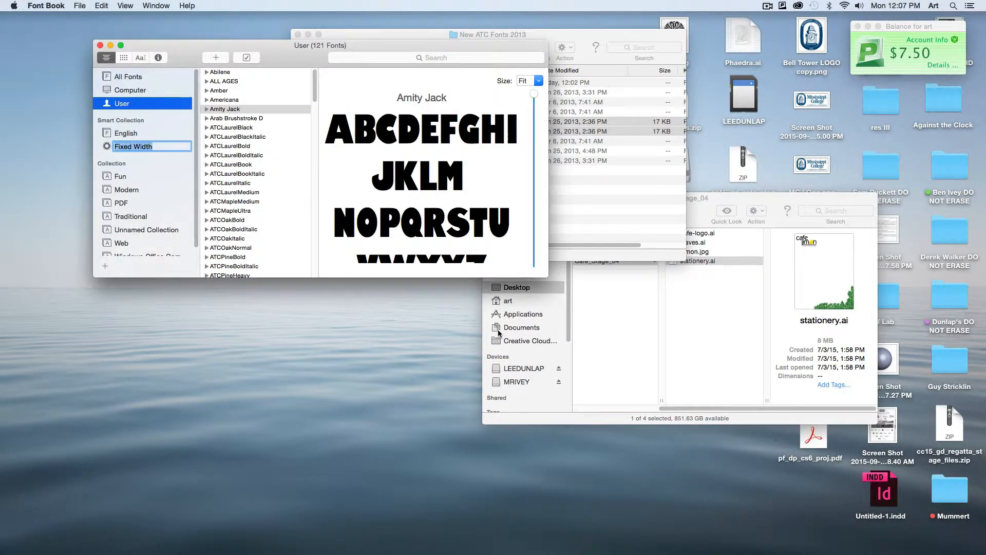
key(shift+super+2)
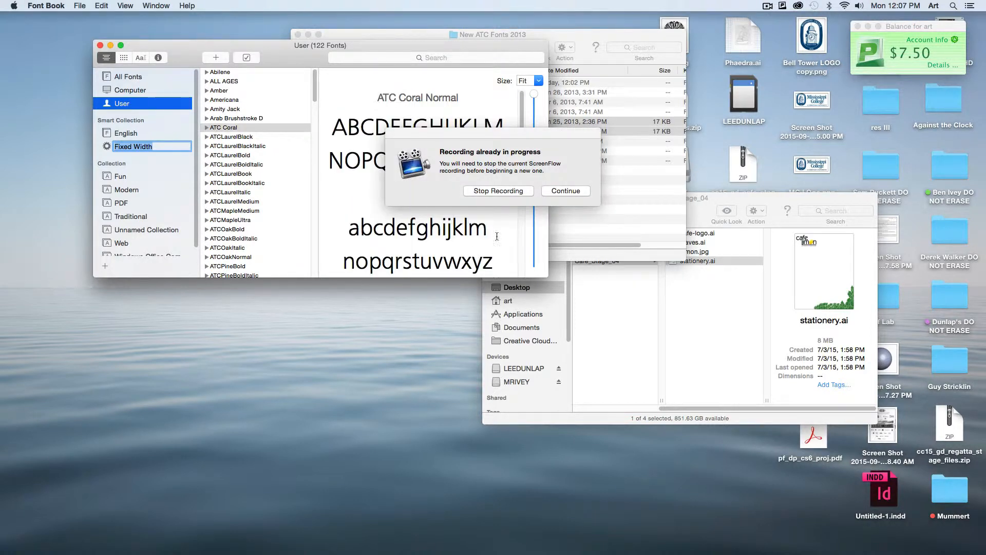
- Dismiss the recording alert, look over the ATC Coral Normal preview and close the Font Book window
click(581, 192)
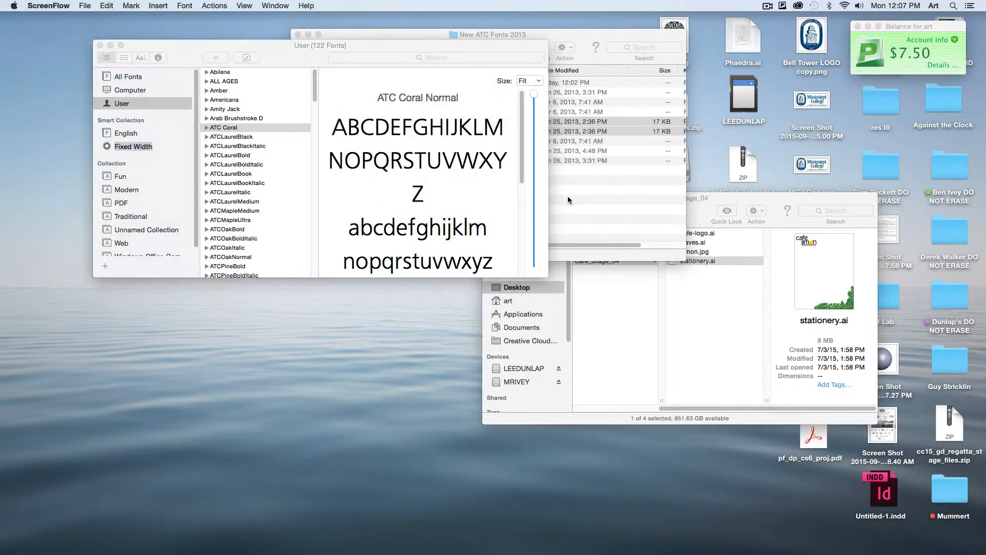
drag(275, 56, 280, 69)
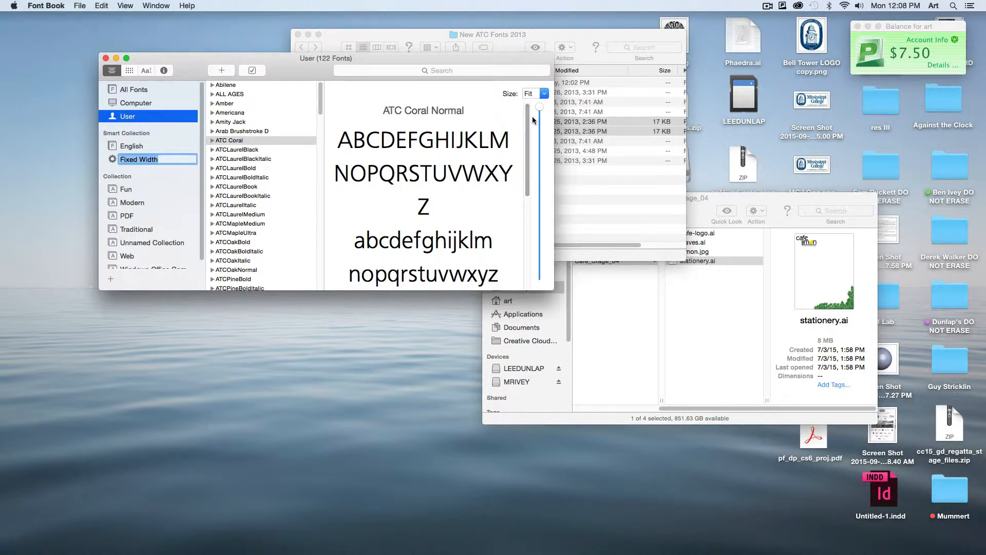
scroll(532, 119, down, 5)
scroll(533, 119, up, 5)
click(106, 58)
- Expand the ATCOnyx folder, open its four font files together in Font Book and install the ATC Onyx font
click(444, 166)
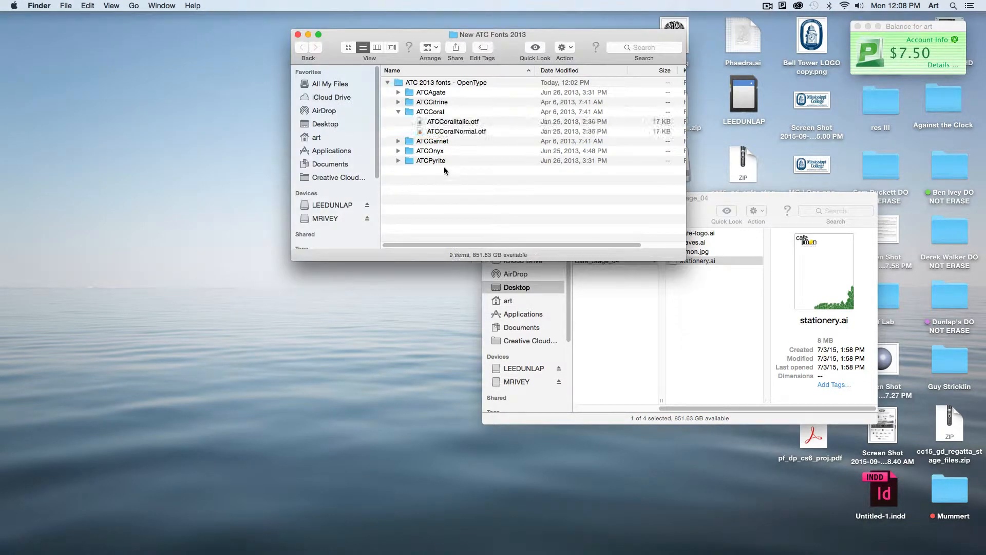
click(399, 151)
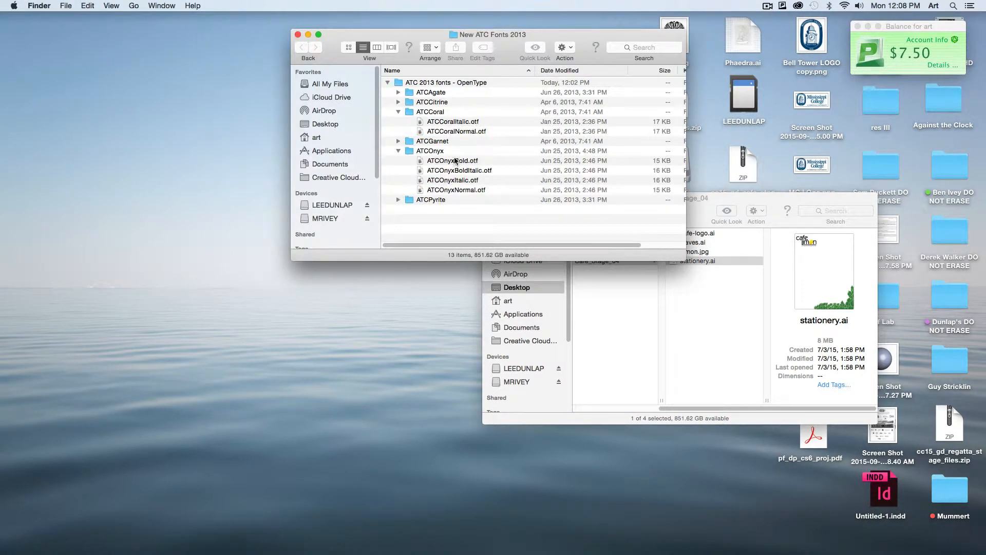
click(455, 161)
shift+click(456, 190)
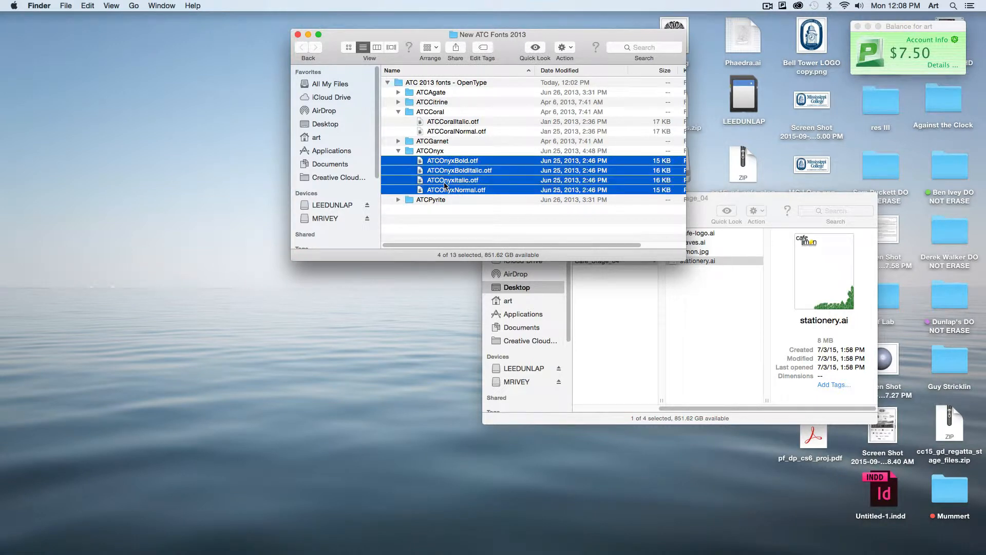
double_click(445, 185)
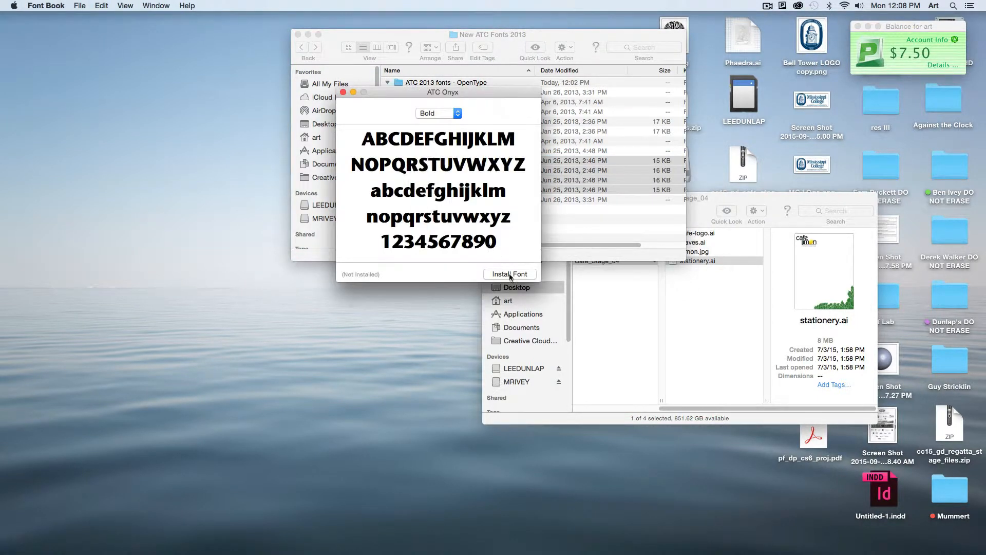
click(511, 275)
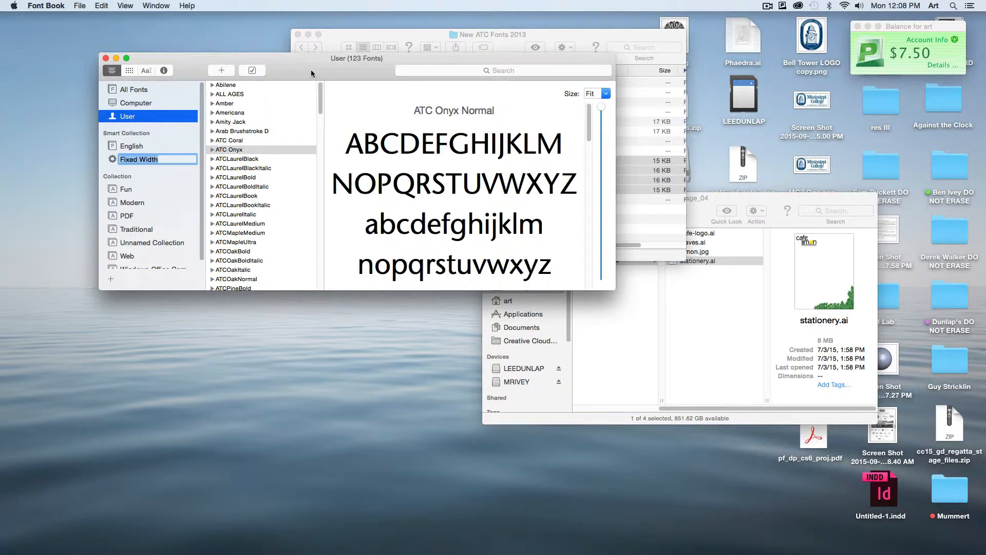
- Try to install ATCOnyxBoldItalic.otf on its own, then close the Font Validation window without installing anything
drag(310, 69, 307, 268)
click(427, 224)
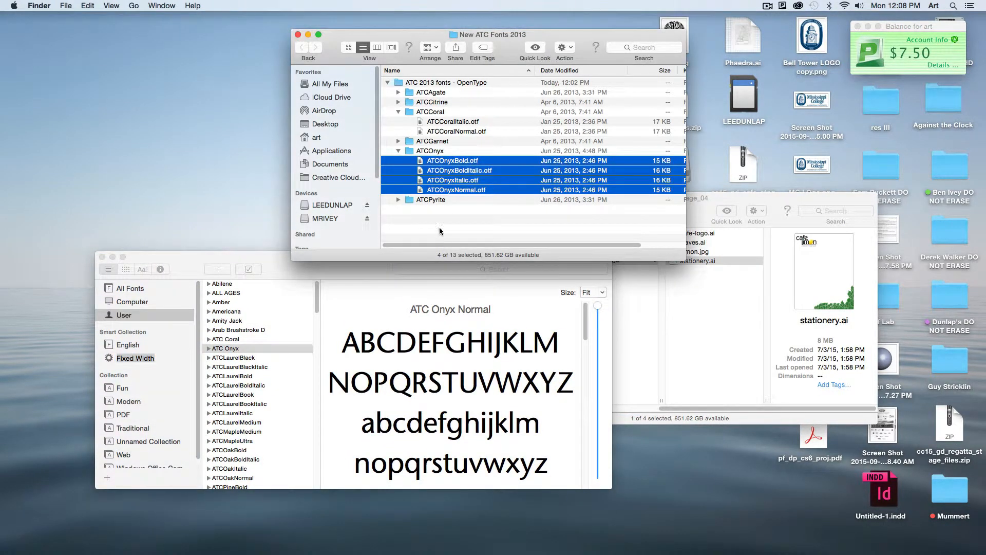
click(470, 223)
click(458, 172)
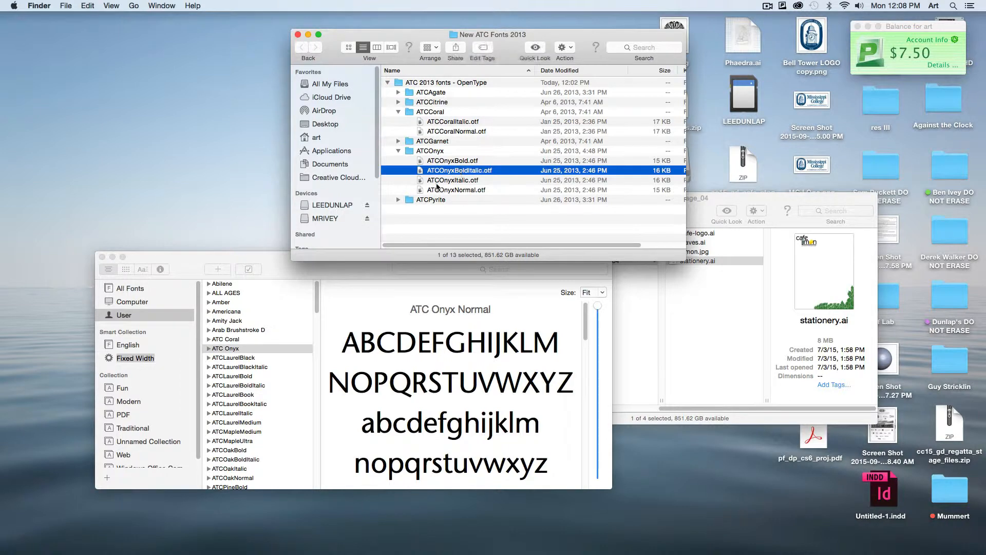
double_click(461, 172)
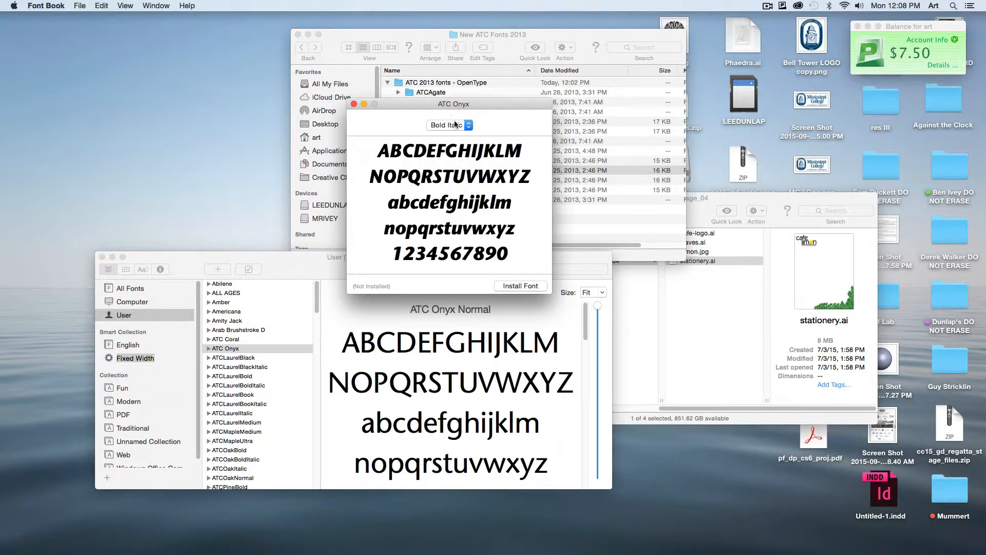
click(520, 286)
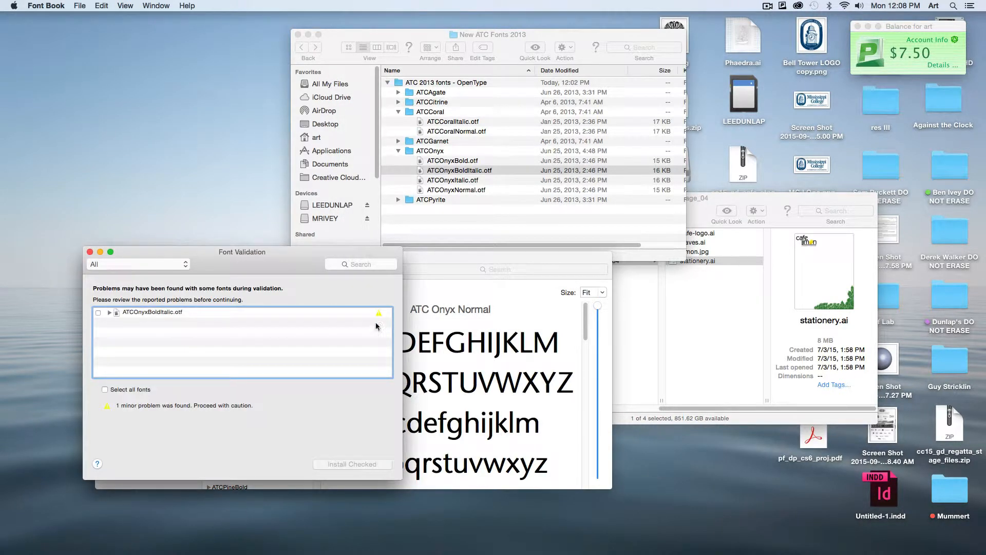
drag(277, 266, 283, 142)
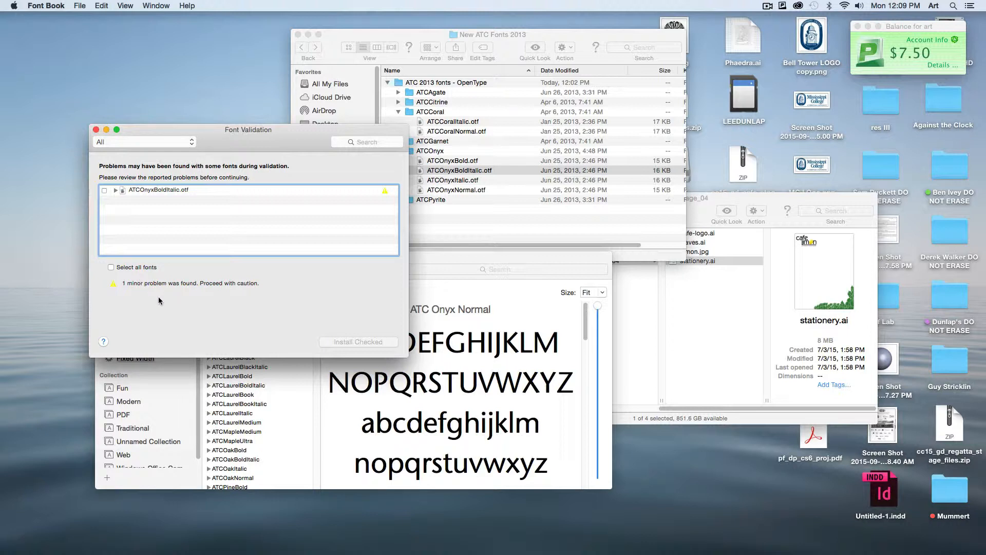
click(96, 130)
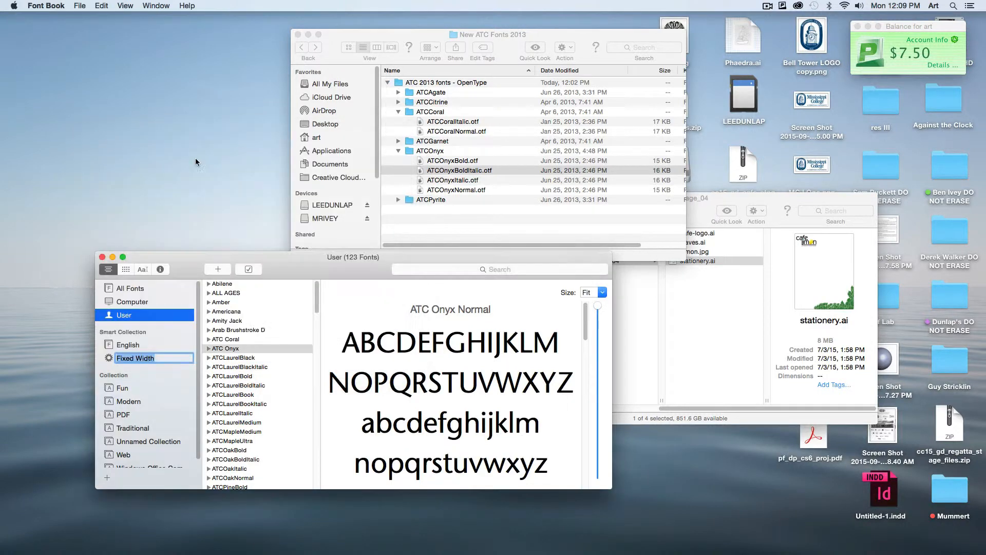
- Switch to Firefox and compare the font links on the Against The Clock Downloads page with the New ATC Fonts 2013 folder
mouse_move(472, 549)
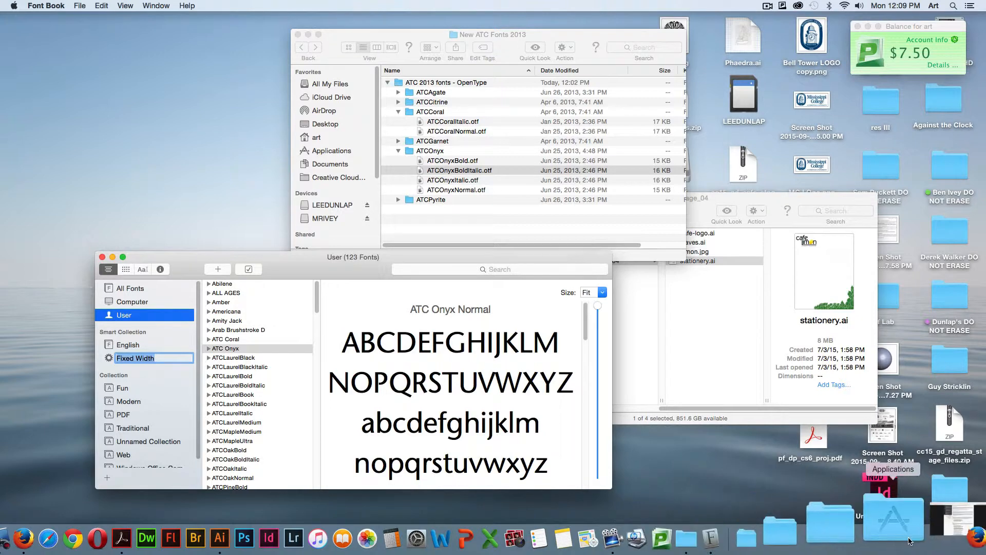
click(956, 521)
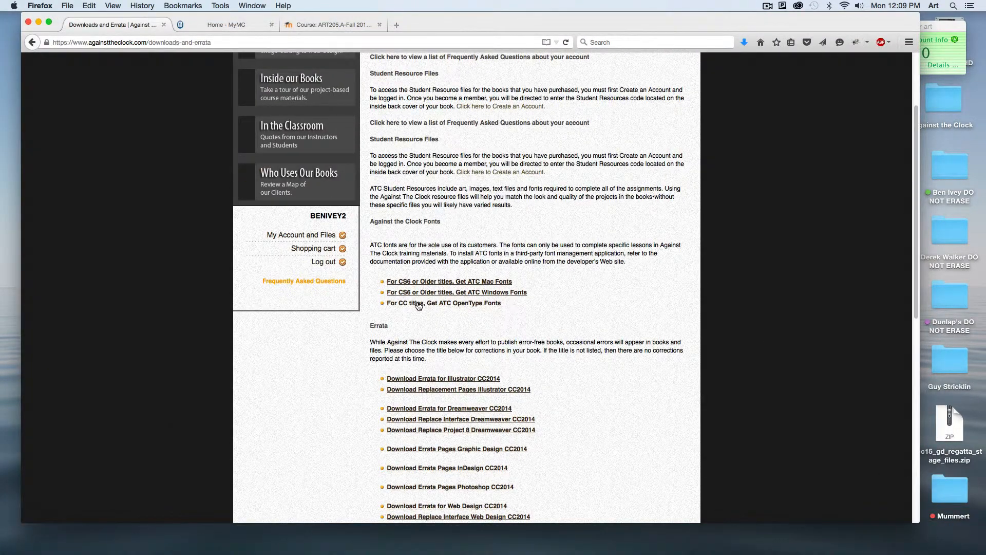
drag(488, 25, 494, 288)
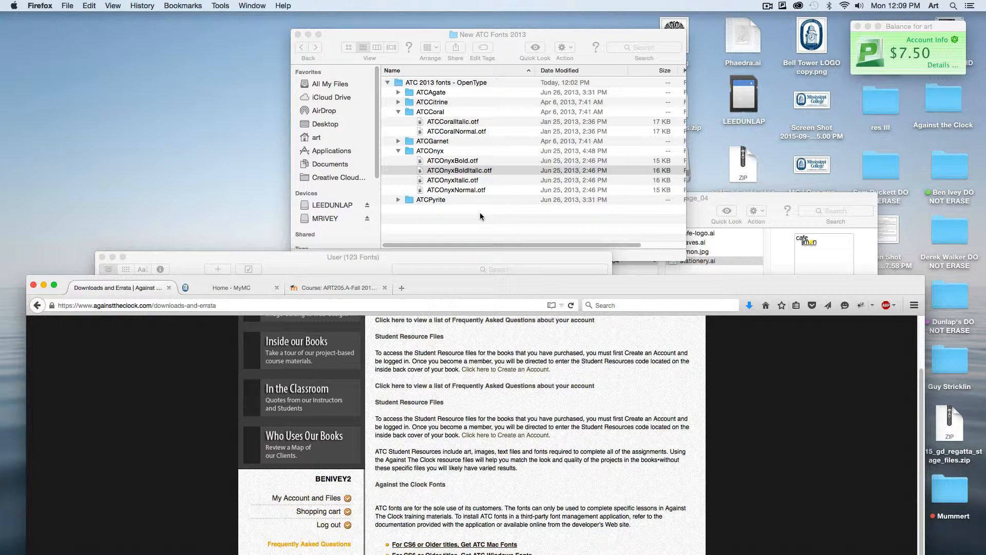
double_click(473, 288)
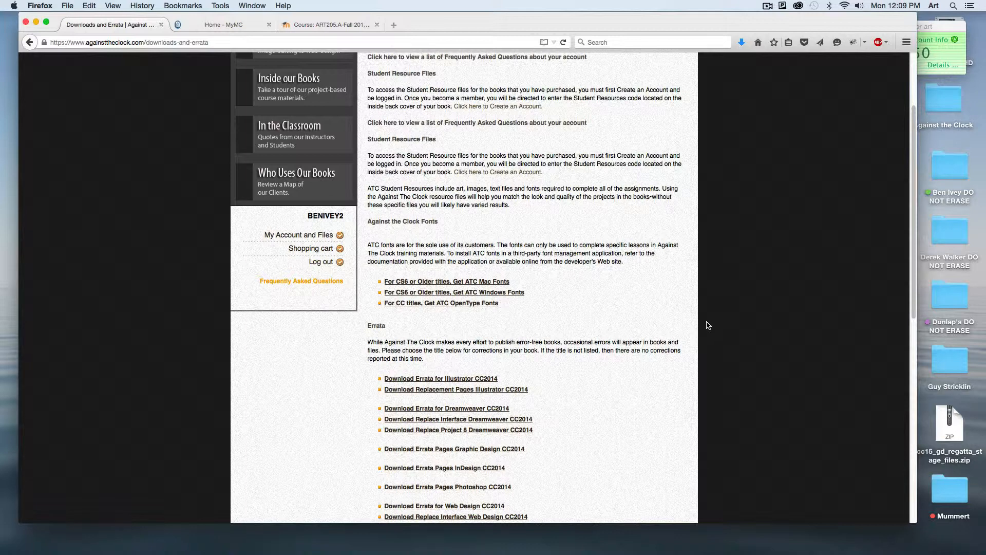
- Review the Project 3 section and its homework quiz due date on the ART205 course page, then minimize the browser
click(338, 29)
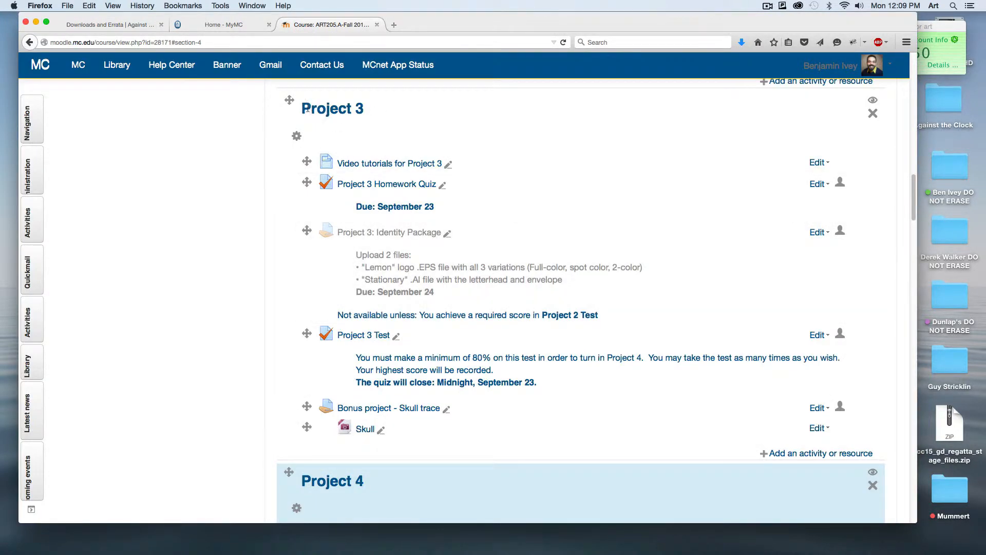
drag(303, 109, 365, 110)
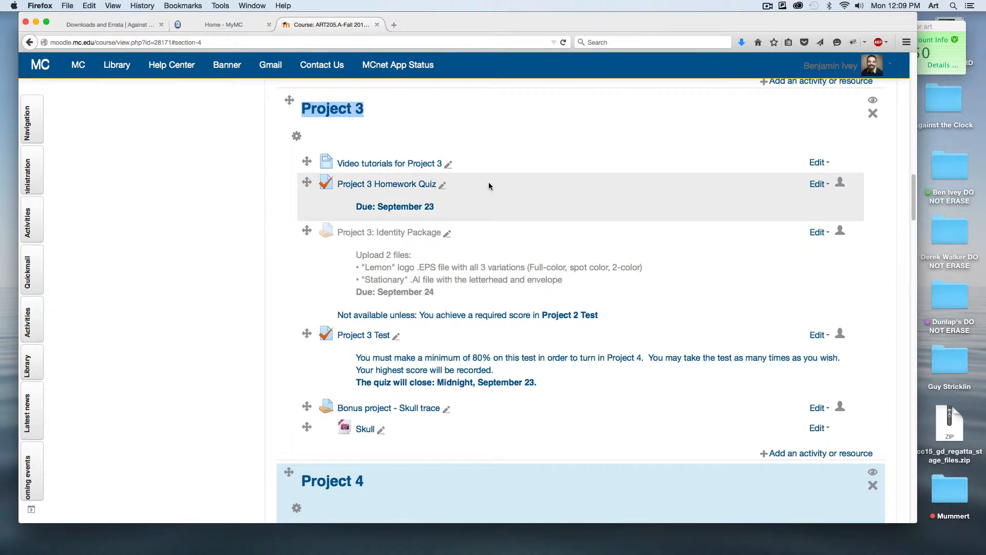
drag(378, 206, 435, 207)
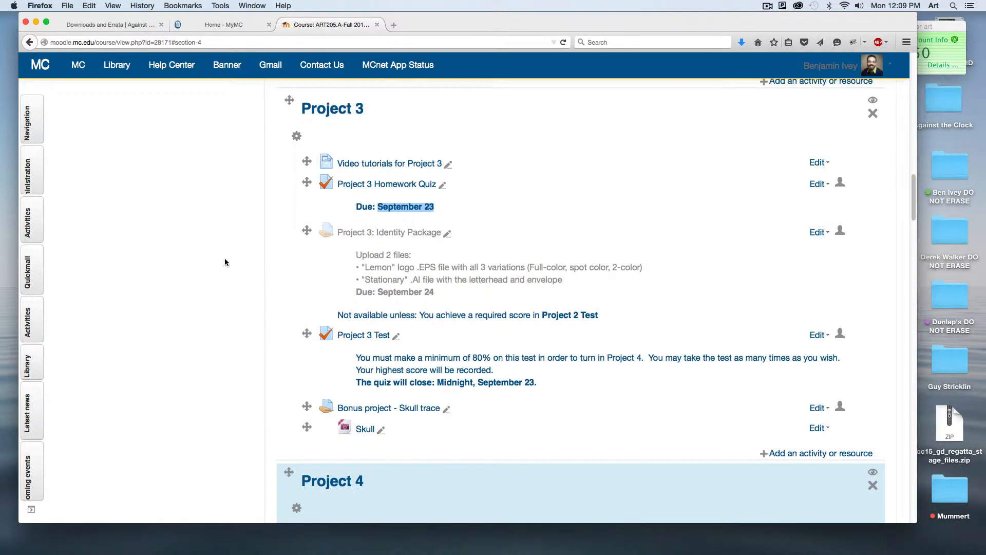
click(224, 262)
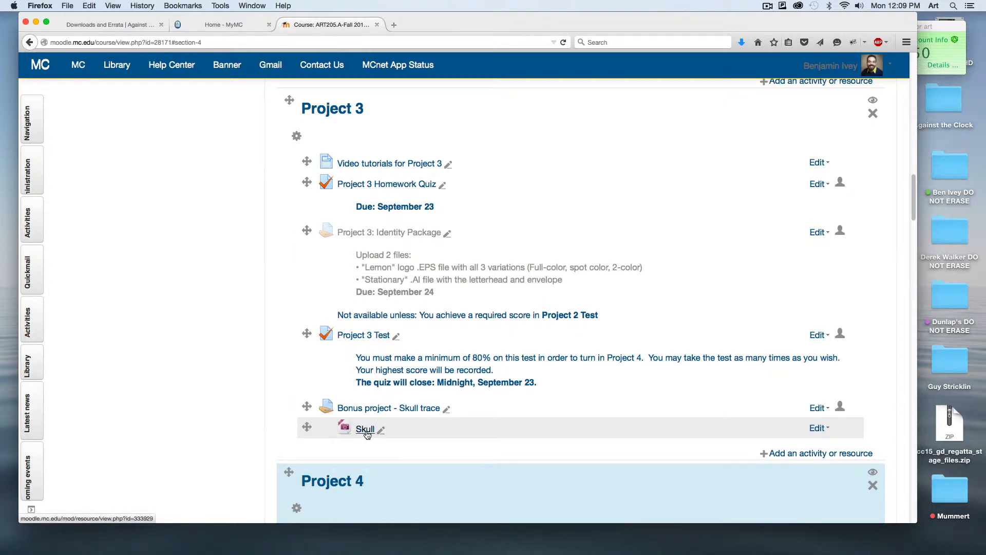
click(36, 22)
- Move the New ATC Fonts 2013 window aside and preview Skull.jpg from the desktop
drag(596, 35, 445, 37)
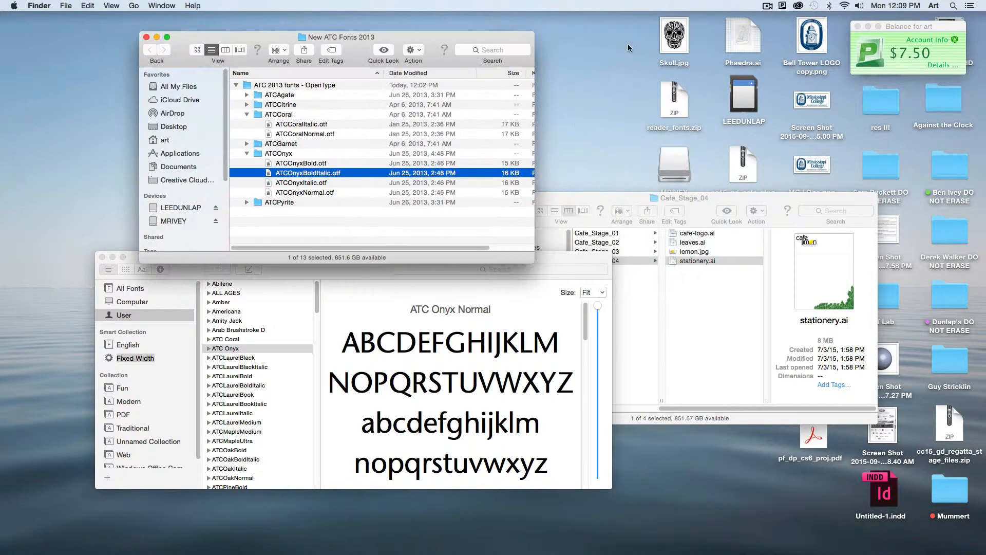
click(628, 44)
click(691, 35)
key(space)
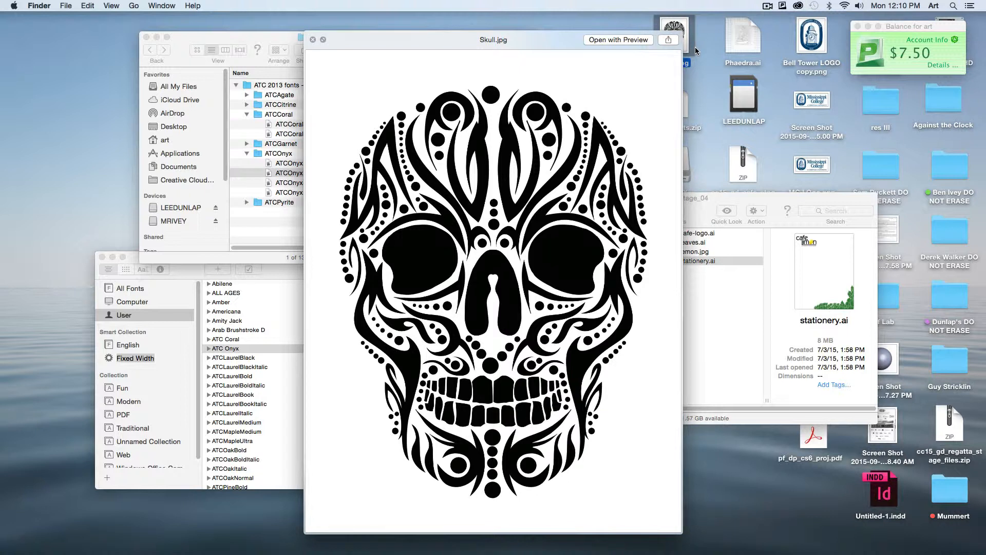
key(space)
- Switch to Illustrator and create a new Letter-size document with the Print profile and CMYK color mode
mouse_move(611, 553)
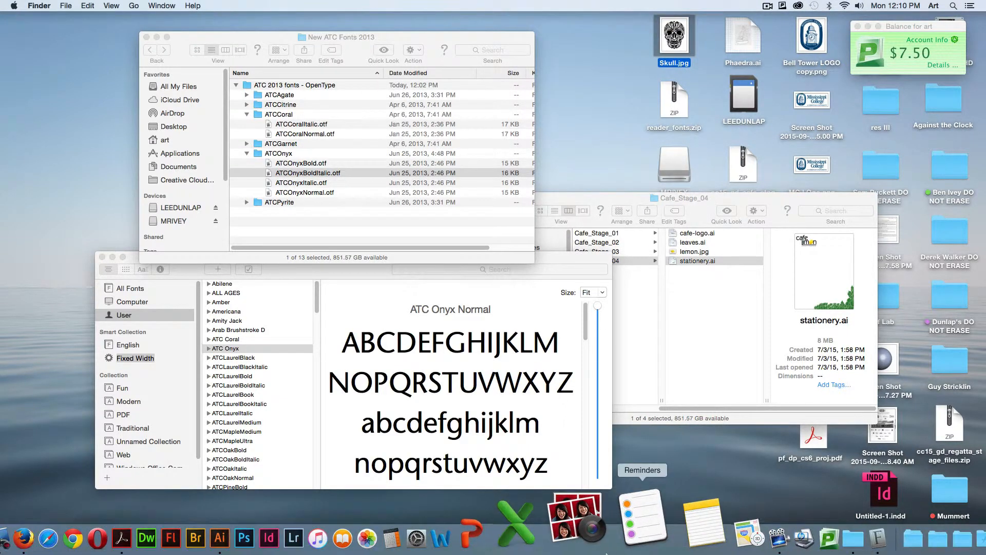
click(323, 526)
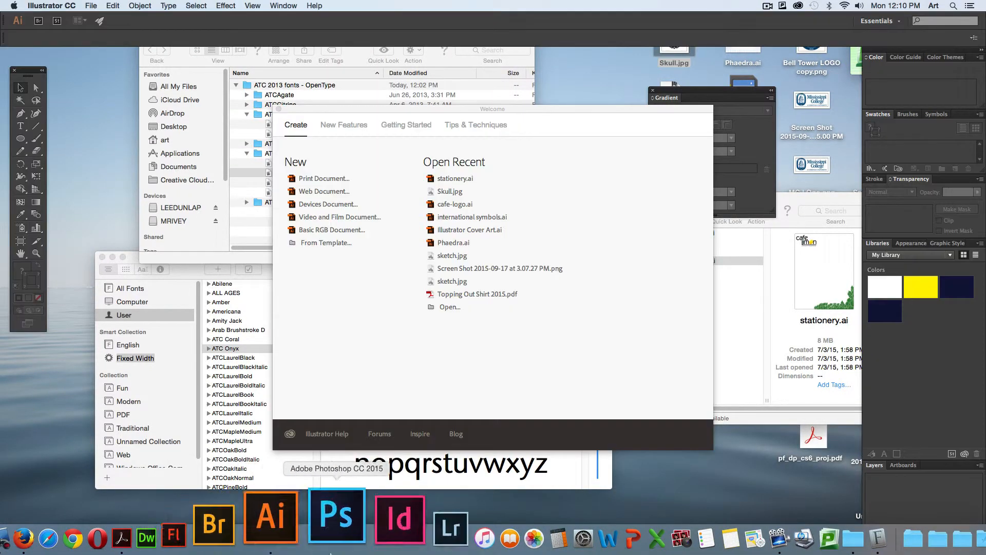
click(92, 6)
click(627, 212)
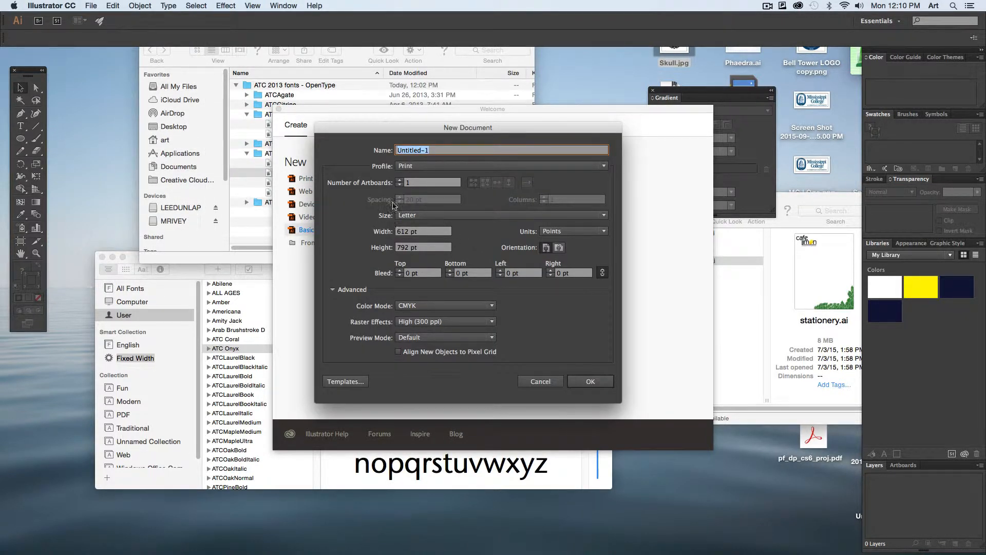
click(592, 382)
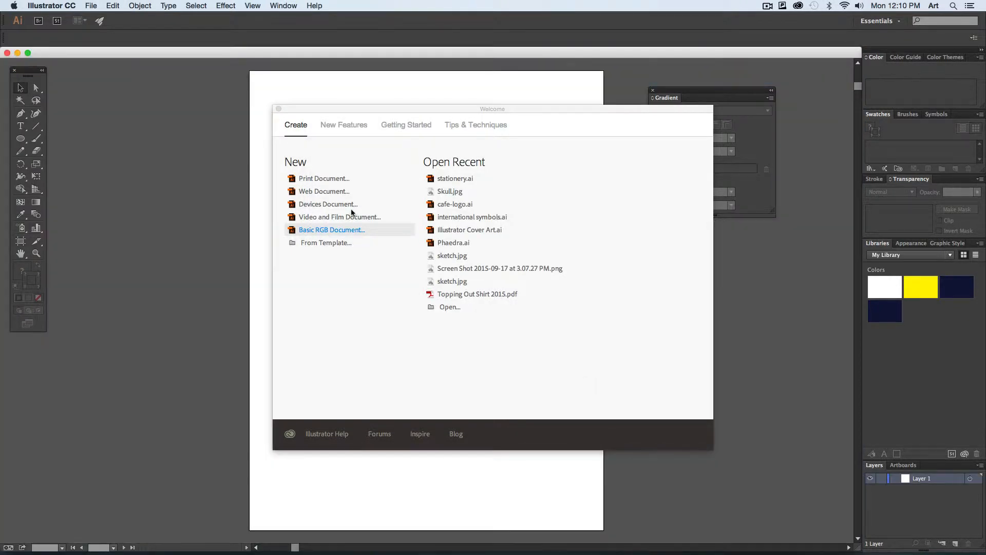
- Place Skull.jpg from the Desktop folder into the document as a template
click(87, 5)
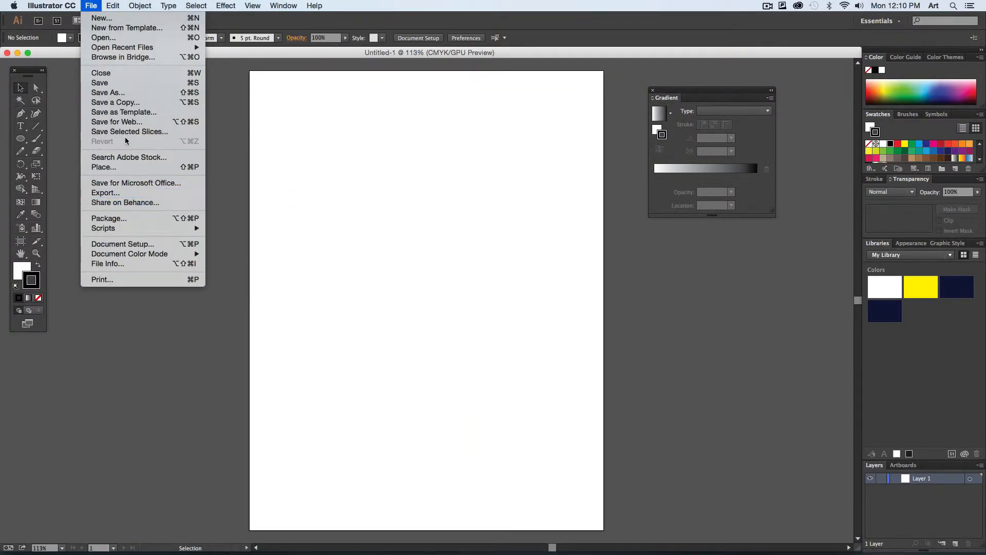
click(580, 210)
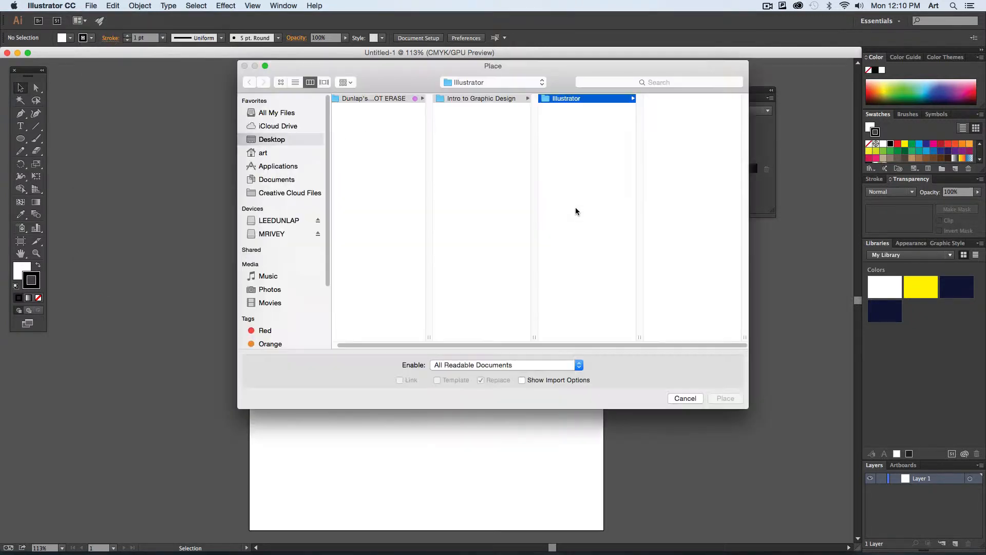
click(277, 140)
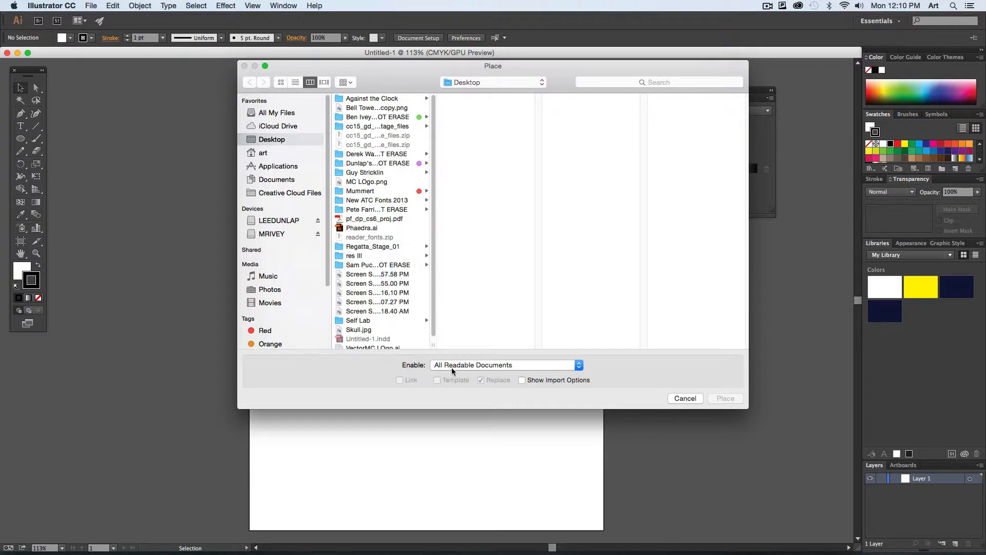
click(359, 330)
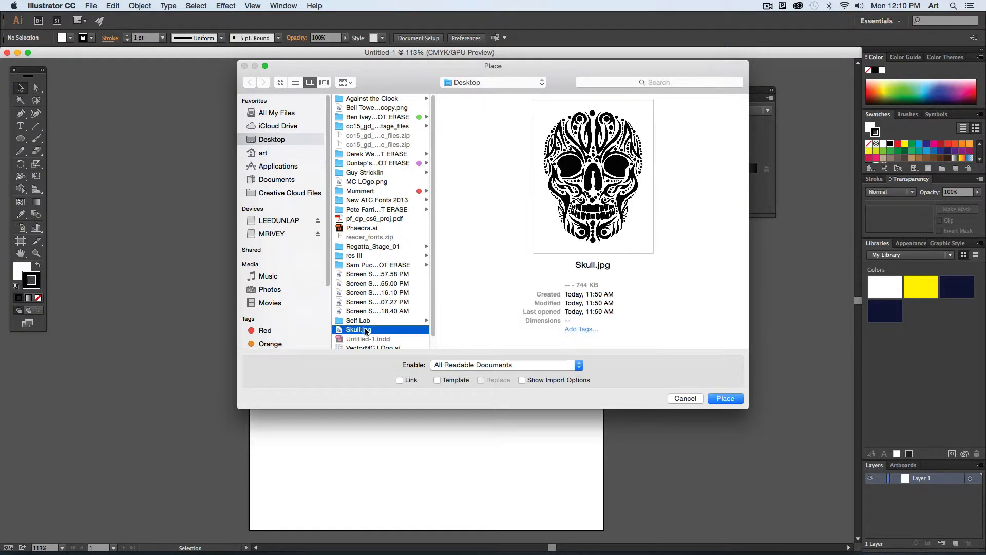
click(438, 380)
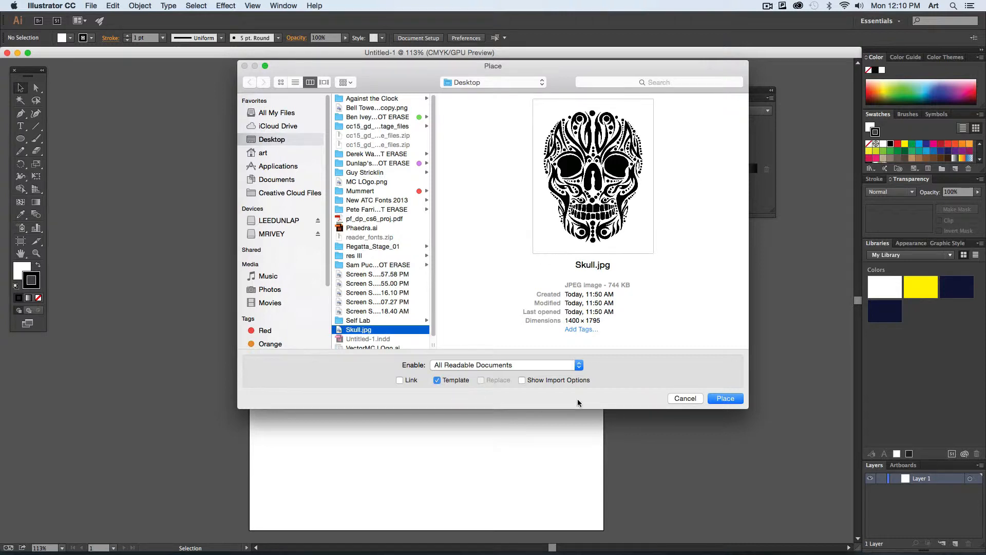
click(726, 399)
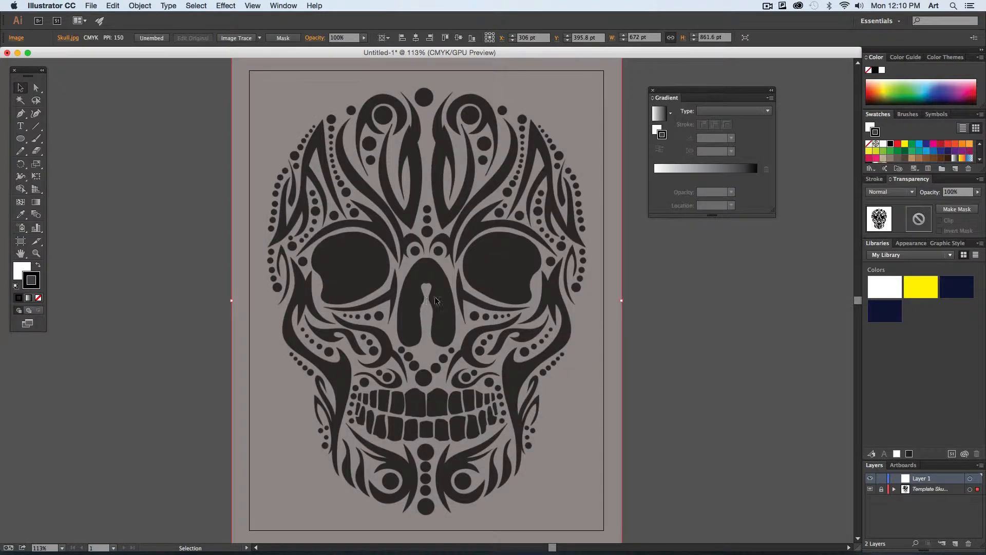
- Deselect the artwork, detach the Layers panel as a floating panel and make Layer 1 the active layer
click(675, 314)
drag(874, 465, 668, 263)
click(725, 289)
click(728, 277)
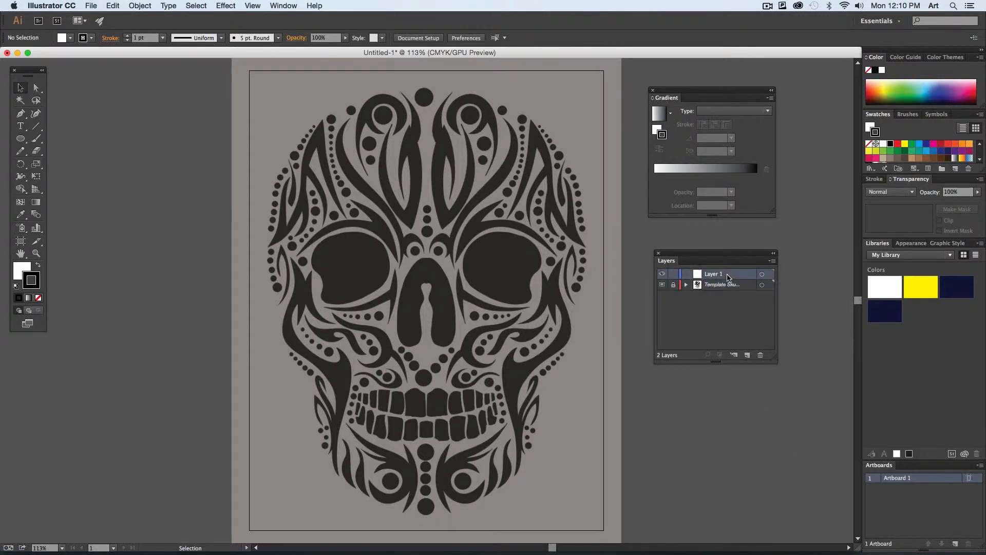
- Choose the Pen tool and set no fill with a red stroke for tracing the skull's right-hand eye socket
click(21, 115)
key(super+equal)
key(super+equal)
key(super+equal)
key(super+equal)
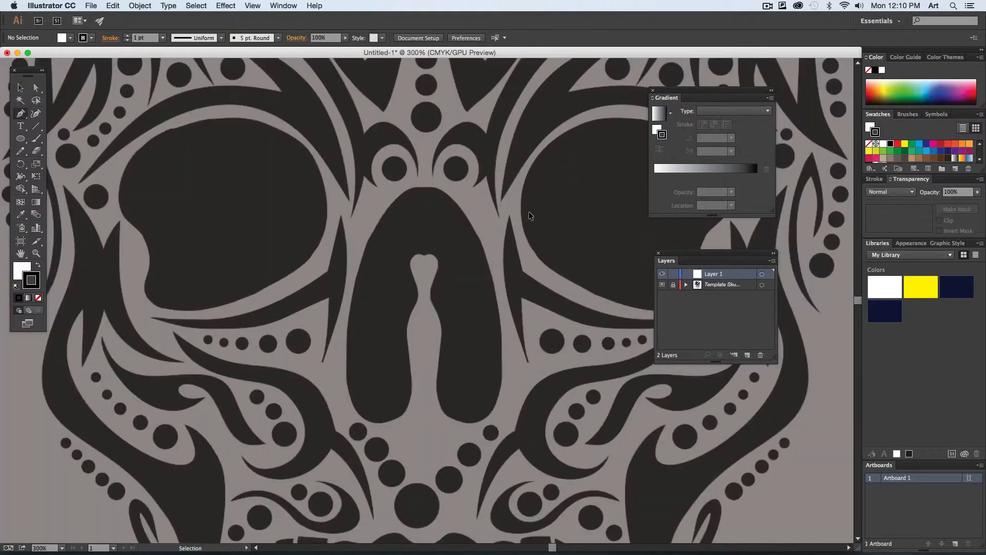
drag(508, 177, 361, 341)
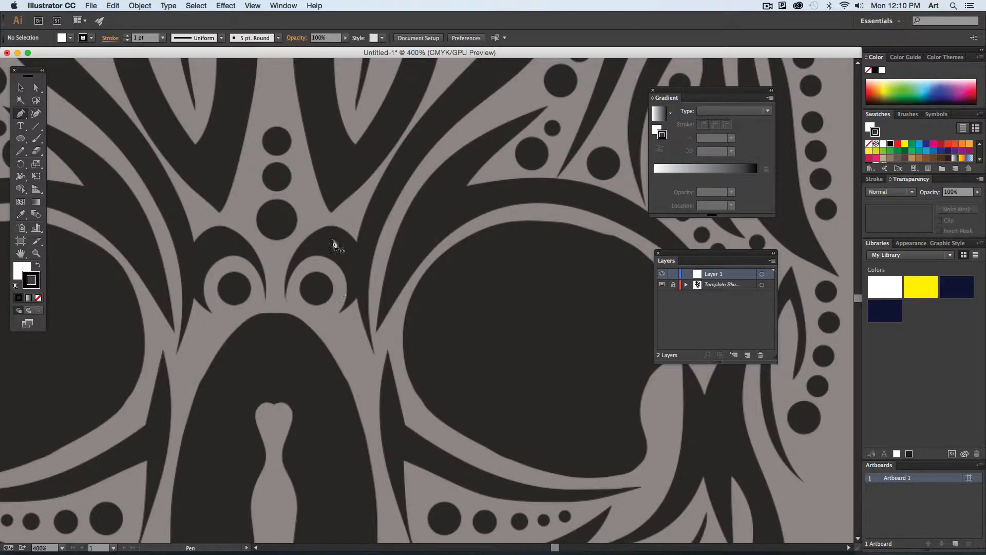
drag(291, 180, 349, 457)
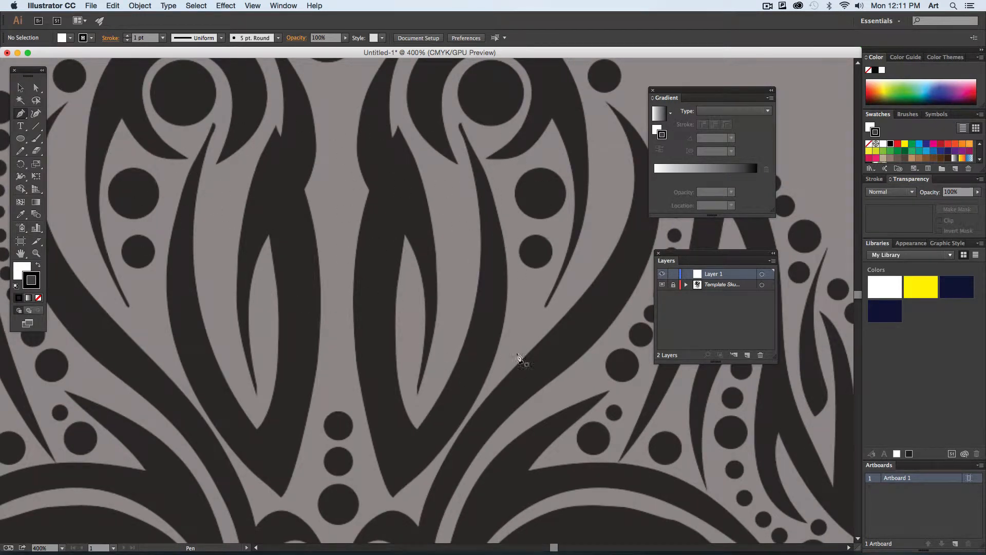
drag(522, 357, 333, 202)
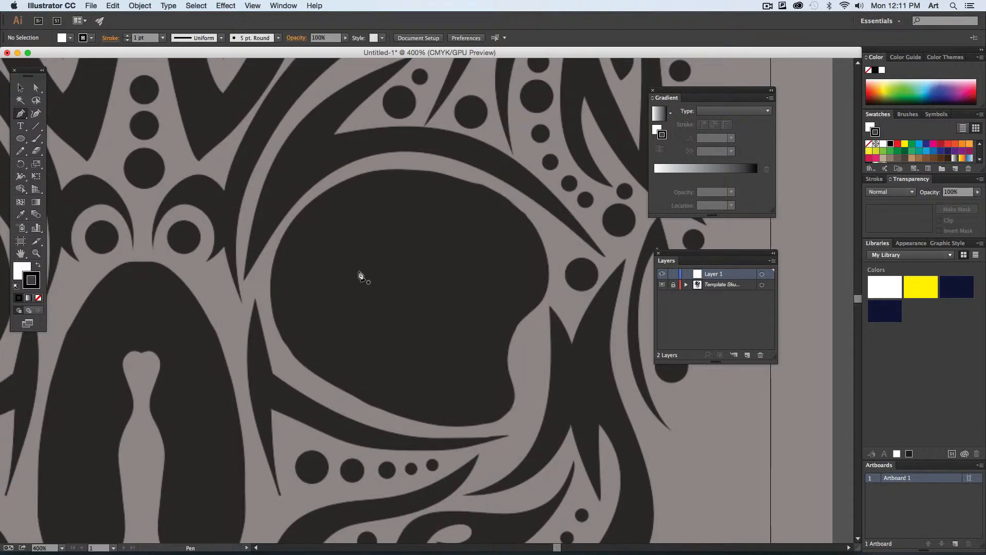
click(39, 298)
click(940, 144)
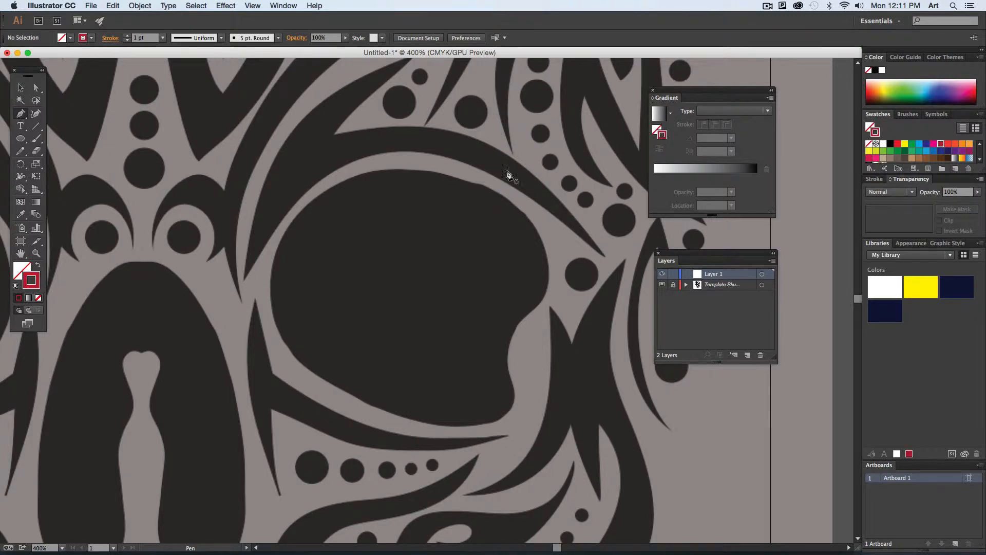
- Try tracing the right-hand eye socket from its top edge with many closely spaced straight segments, and delete the path
click(393, 170)
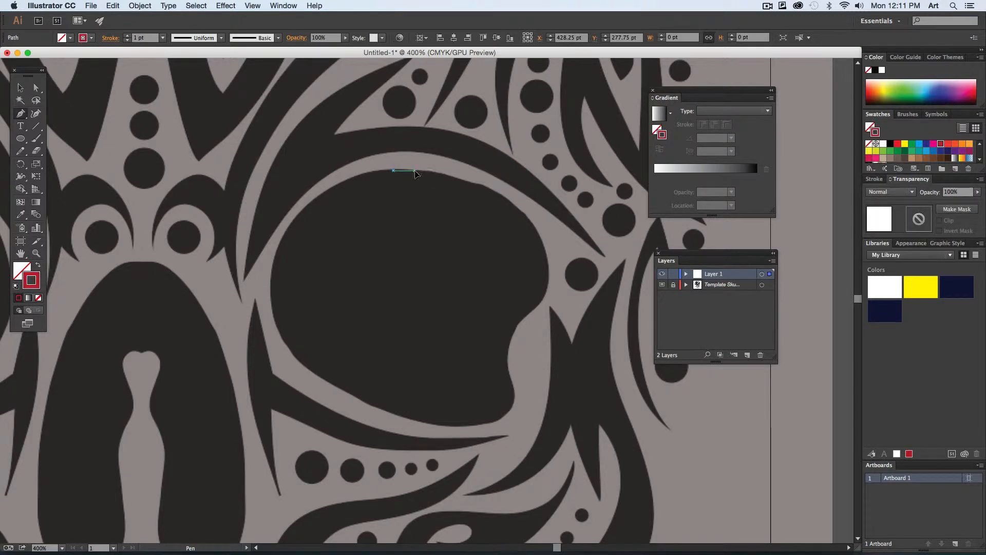
click(415, 171)
click(433, 173)
click(453, 177)
click(470, 182)
click(489, 191)
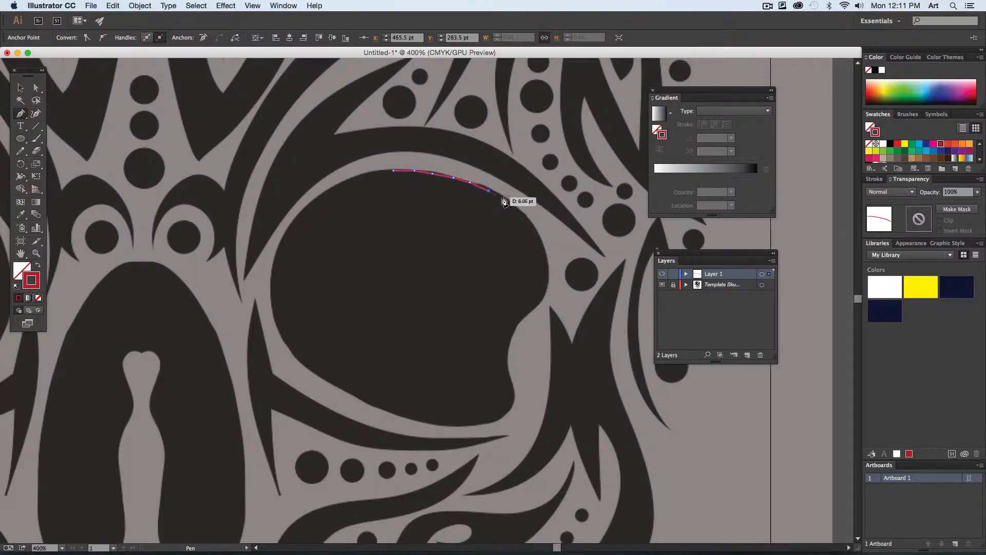
click(503, 197)
click(516, 208)
click(528, 219)
click(538, 230)
click(543, 248)
click(549, 264)
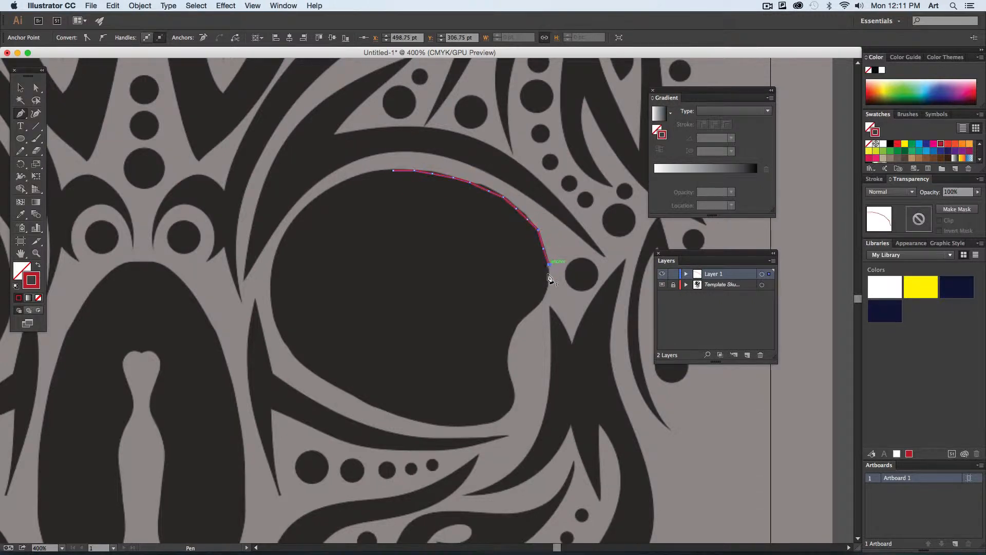
click(545, 281)
click(542, 301)
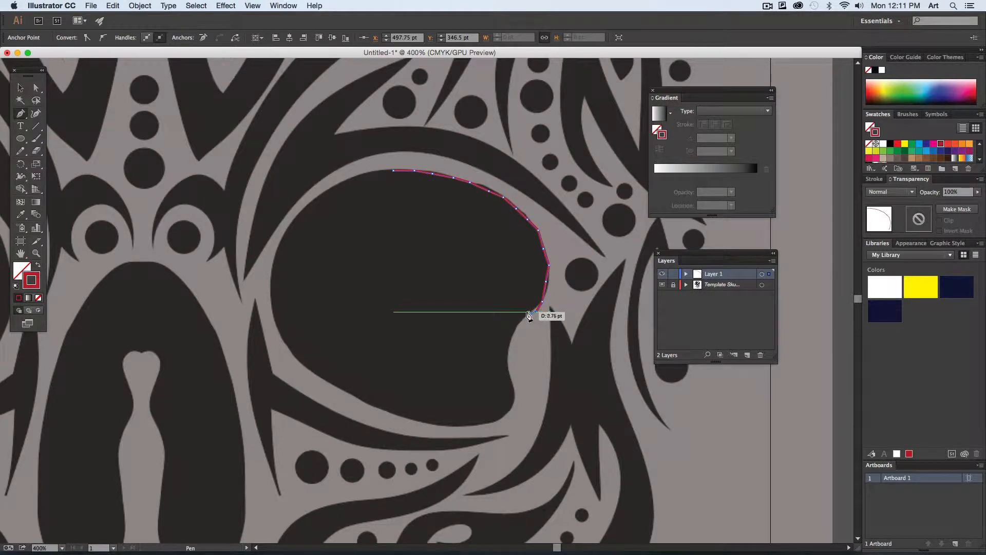
click(525, 311)
click(513, 332)
click(510, 347)
click(509, 365)
click(512, 381)
click(517, 389)
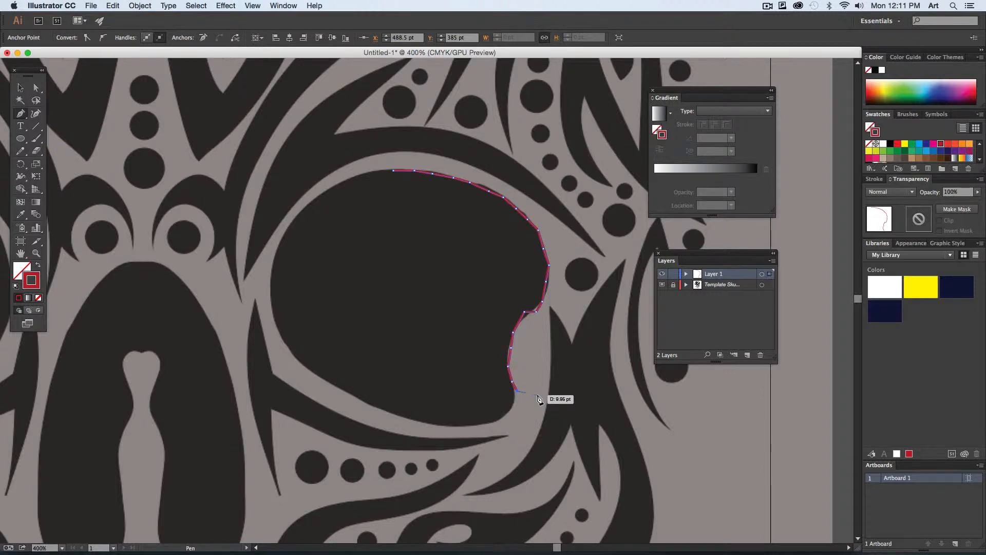
key(Delete)
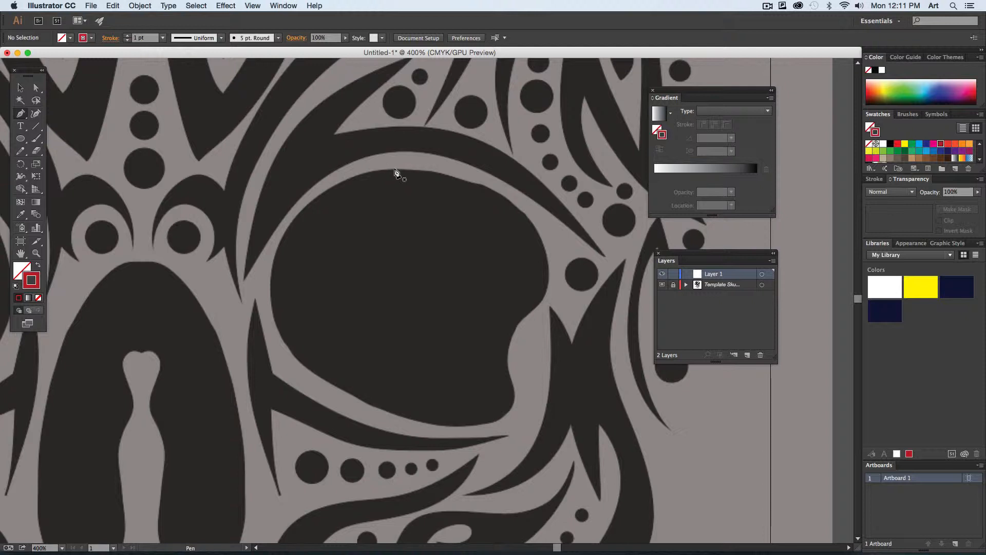
- Try tracing the right-hand eye socket with a few smooth curve points pulled out as they are placed, and delete the path
drag(394, 170, 460, 165)
drag(545, 252, 551, 311)
drag(511, 345, 541, 369)
drag(513, 426, 391, 395)
drag(313, 368, 290, 369)
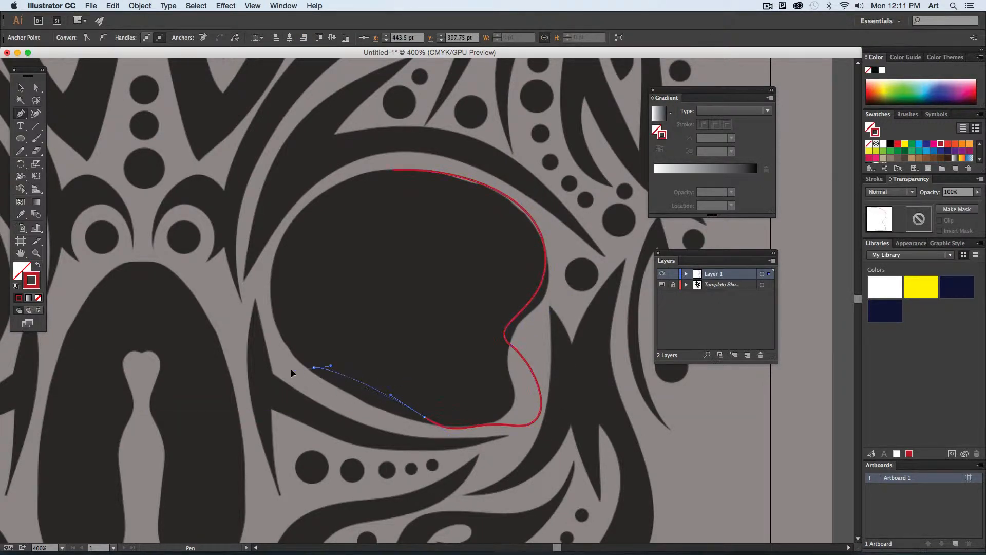
drag(262, 279, 260, 242)
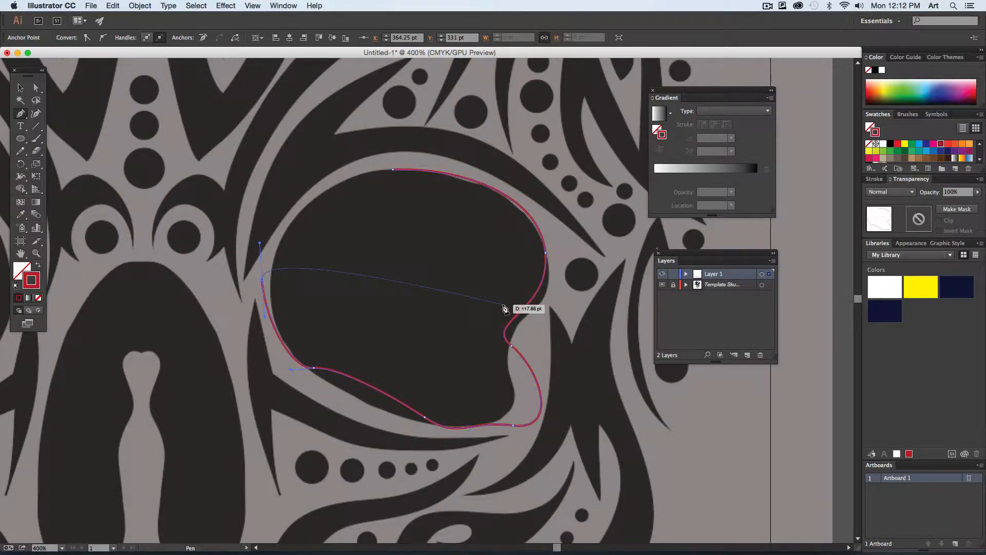
key(Delete)
key(Delete)
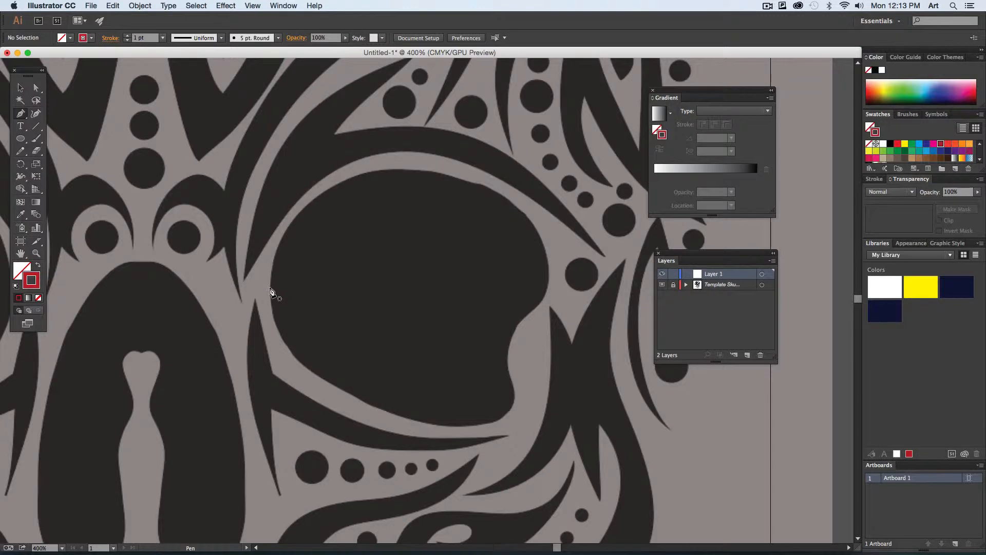
- Trace the eye socket's upper edge from its inner side over the top to the outer side, bending two straight segments into curves
drag(271, 289, 393, 221)
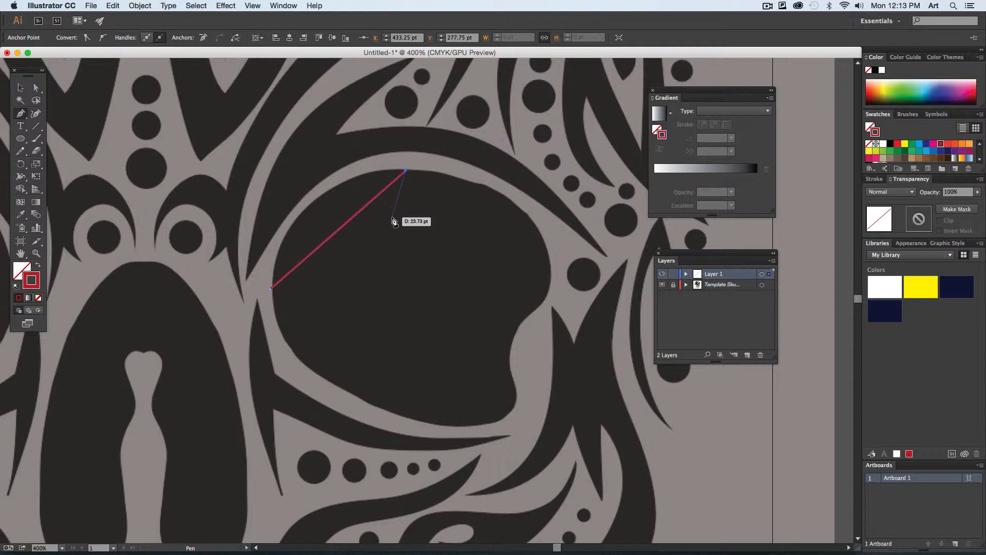
key(alt)
drag(348, 222, 318, 192)
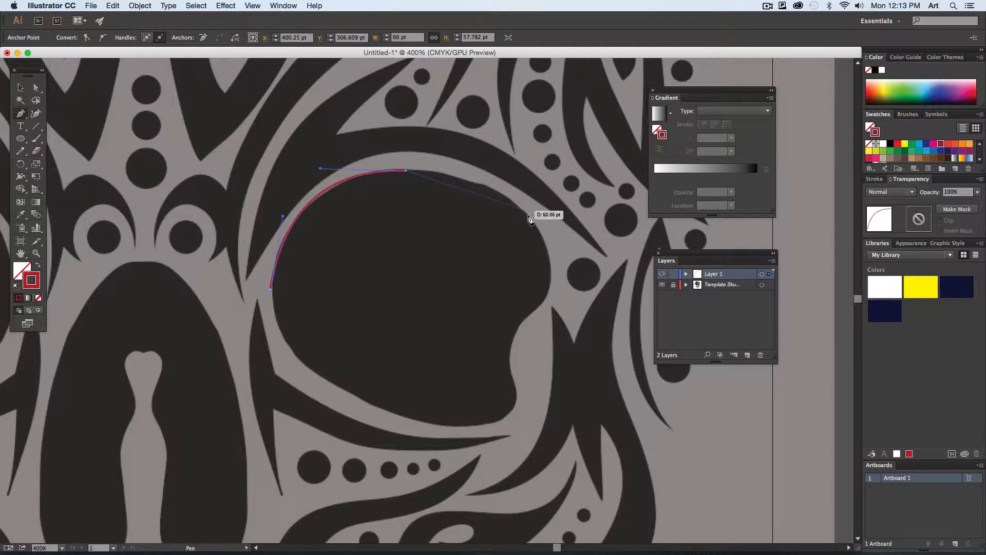
click(548, 254)
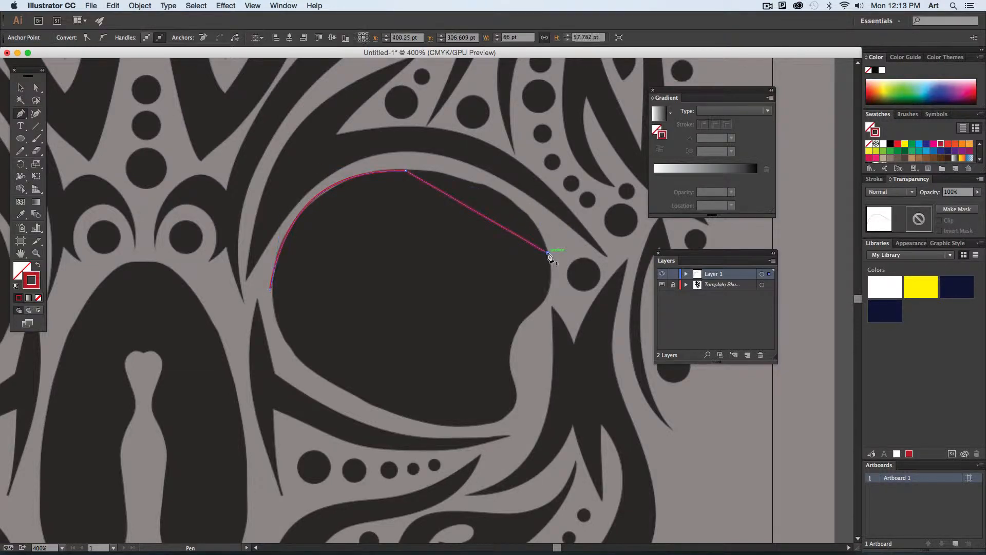
drag(496, 226, 518, 202)
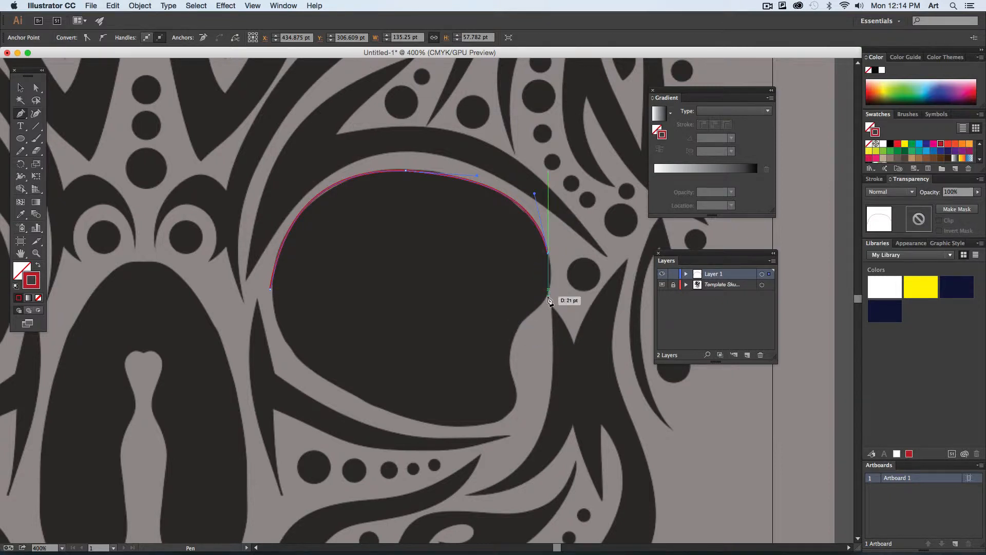
- Continue the path around the eye socket's outer notch with three short segments, each bent to follow the template's edge
click(537, 308)
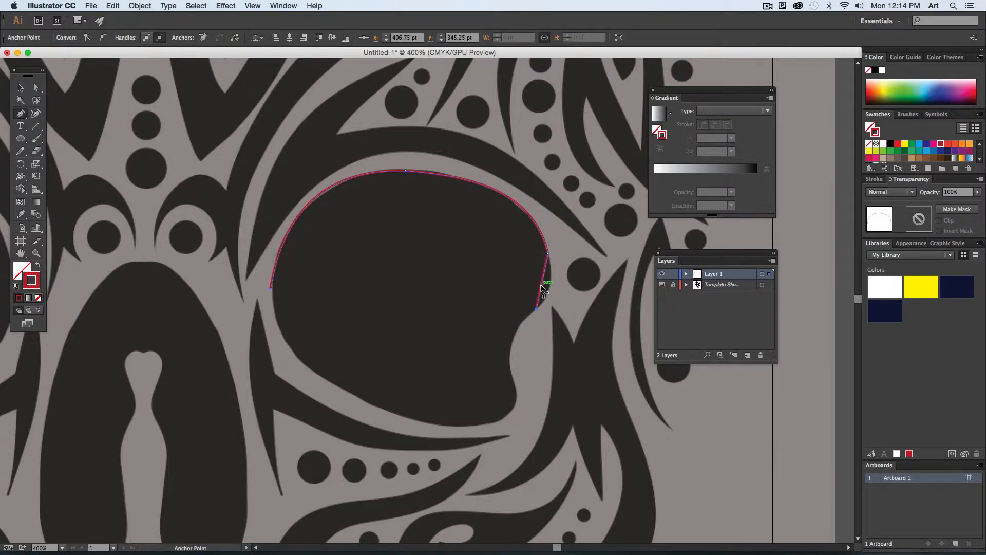
drag(543, 282, 551, 287)
click(508, 354)
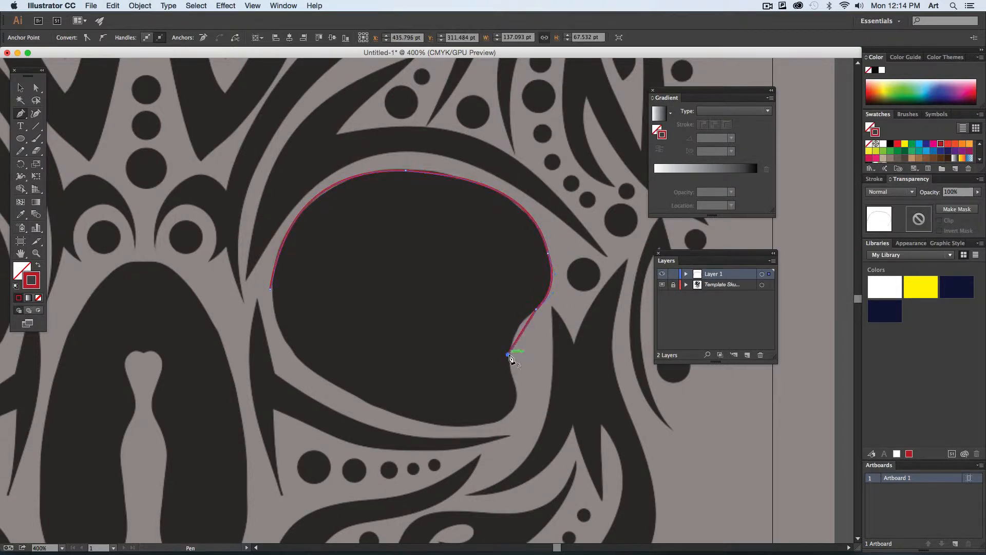
drag(519, 329, 519, 335)
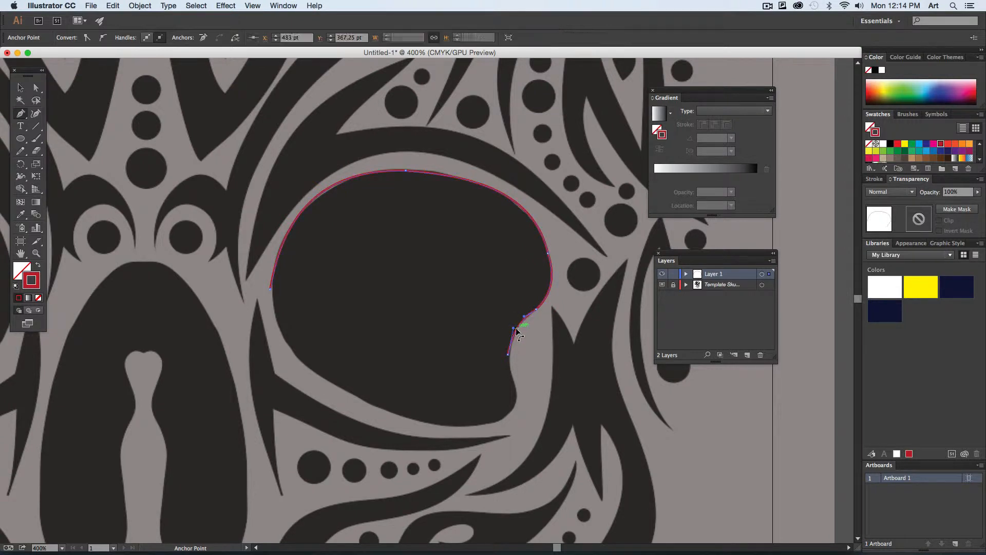
click(516, 397)
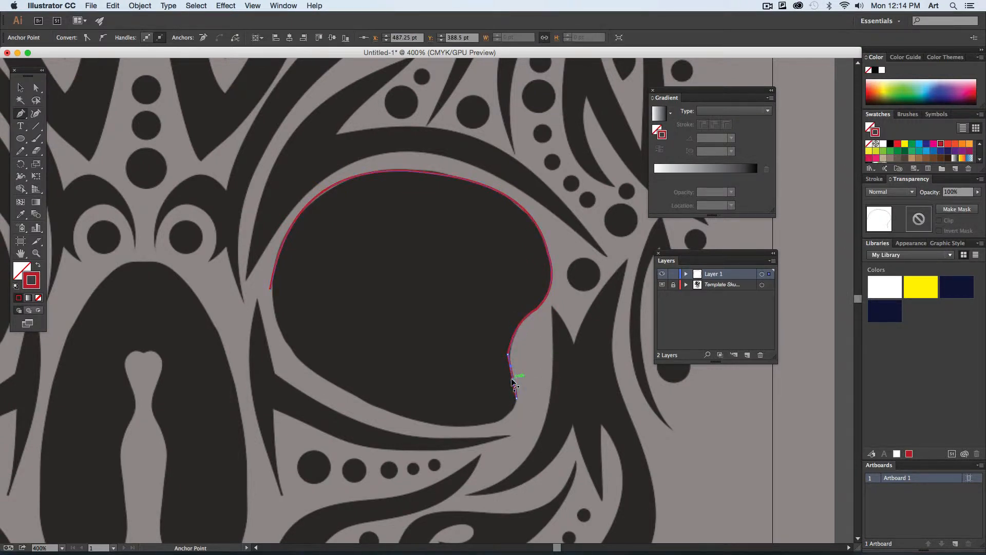
drag(515, 381, 510, 381)
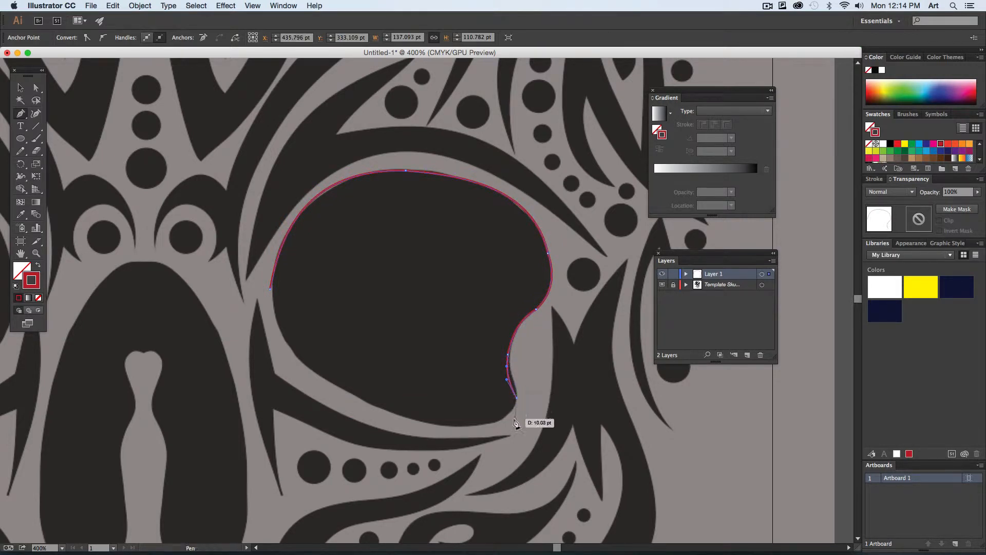
- Close the path along the eye socket's lower edge with curved segments, and swap its fill and stroke for a solid red shape
click(457, 426)
drag(488, 417, 504, 423)
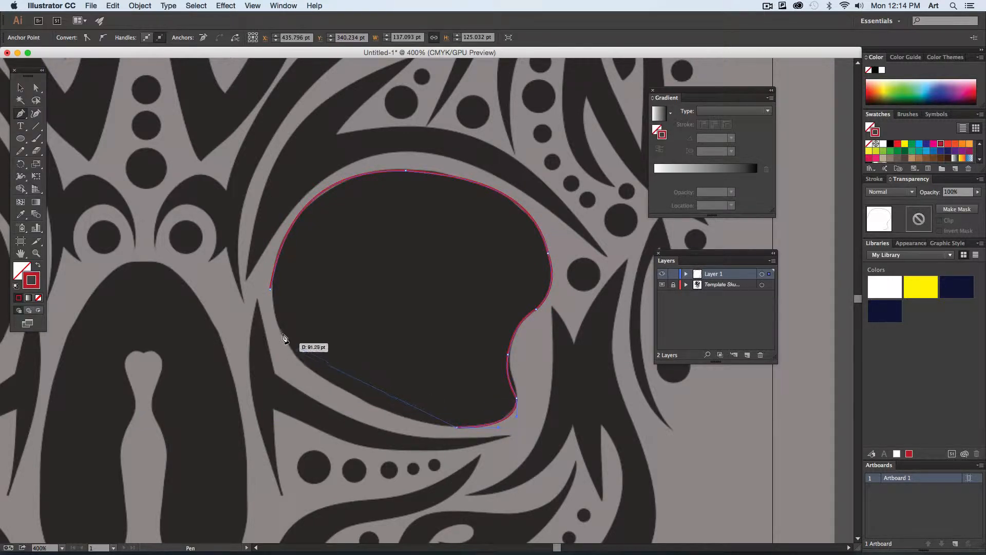
click(273, 291)
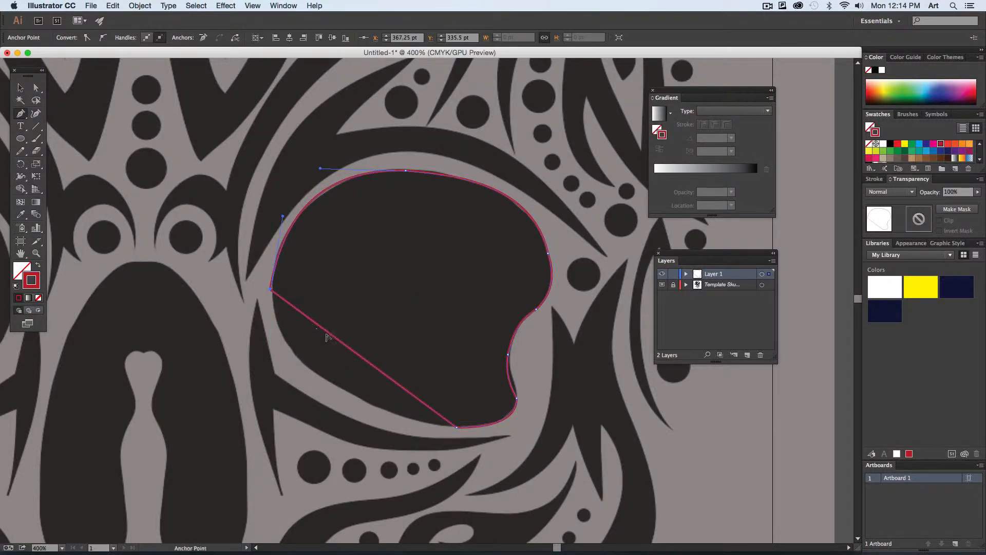
drag(334, 335, 313, 373)
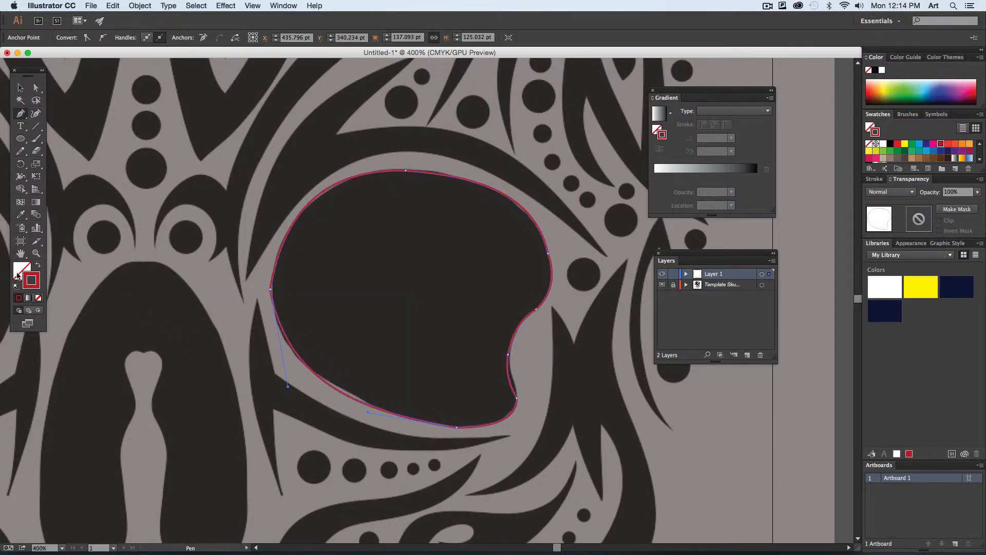
click(37, 265)
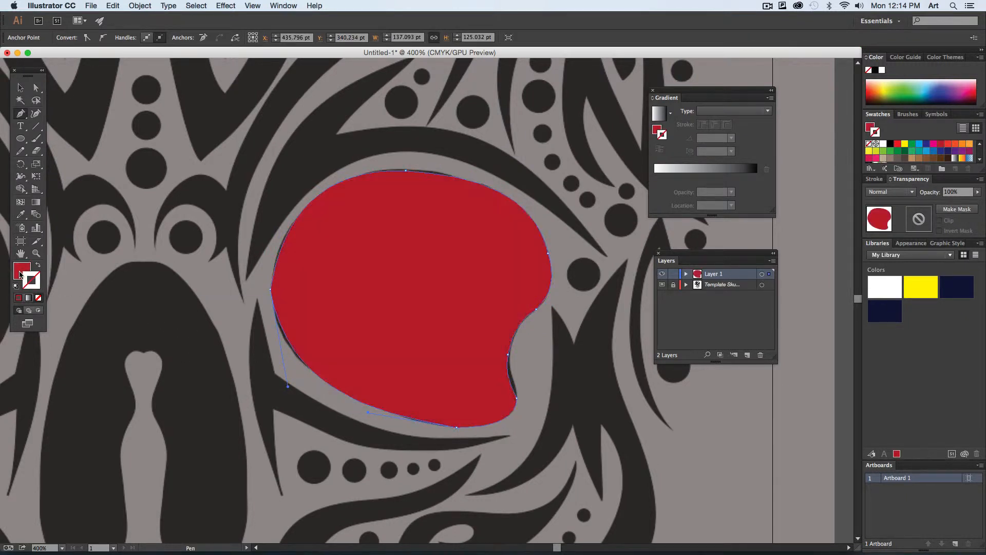
super+click(192, 353)
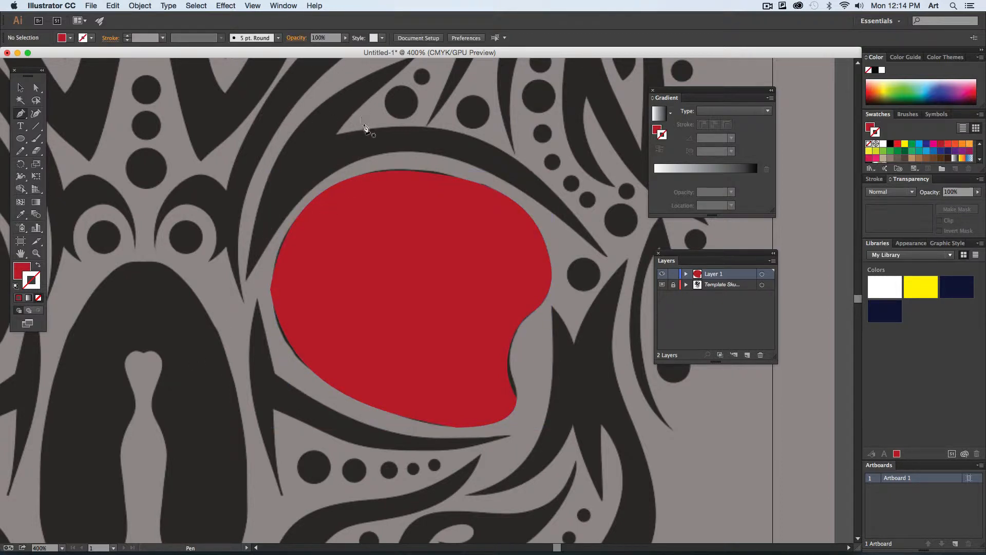
- Start tracing the brow shape above the red eye socket with a segment bent along its inner edge, and swap its fill and stroke
scroll(363, 129, up, 4)
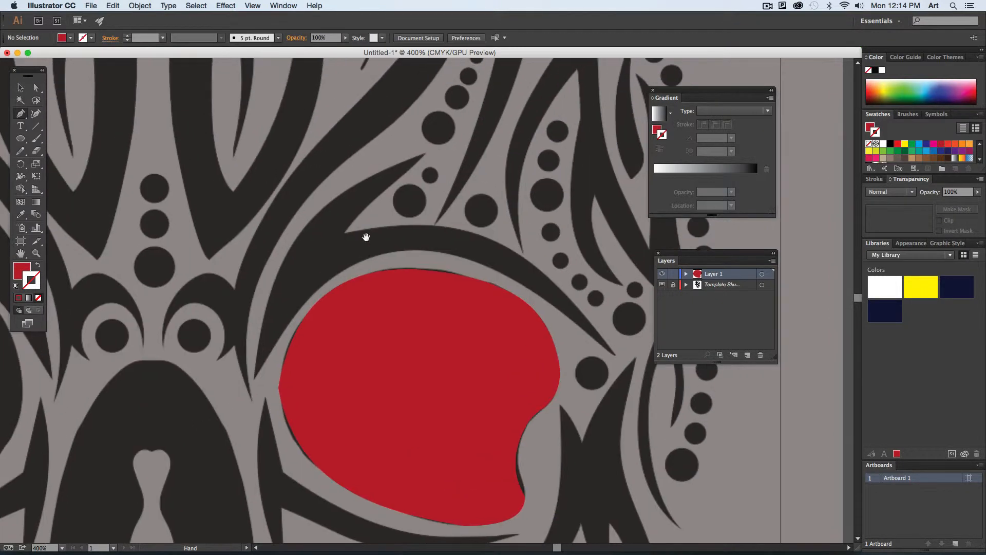
click(254, 380)
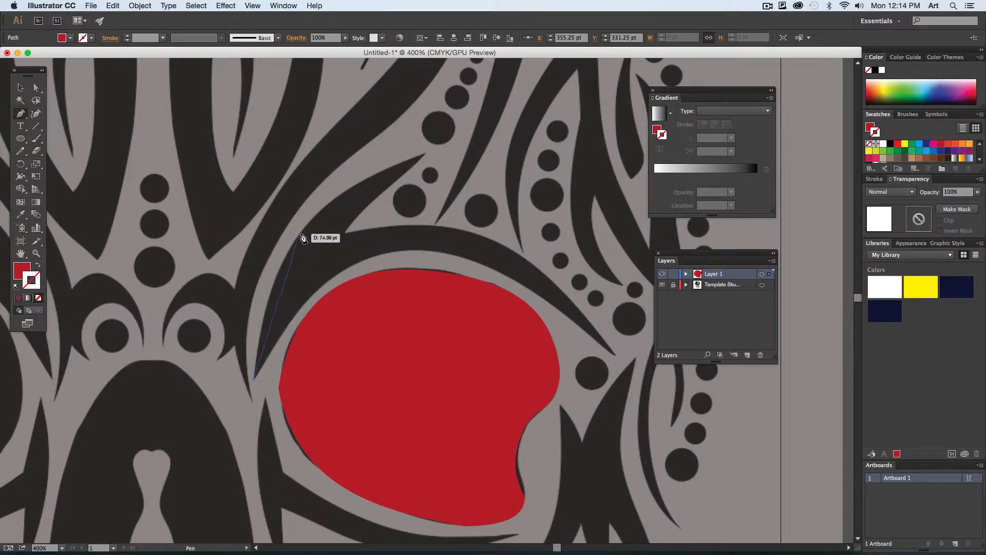
click(301, 234)
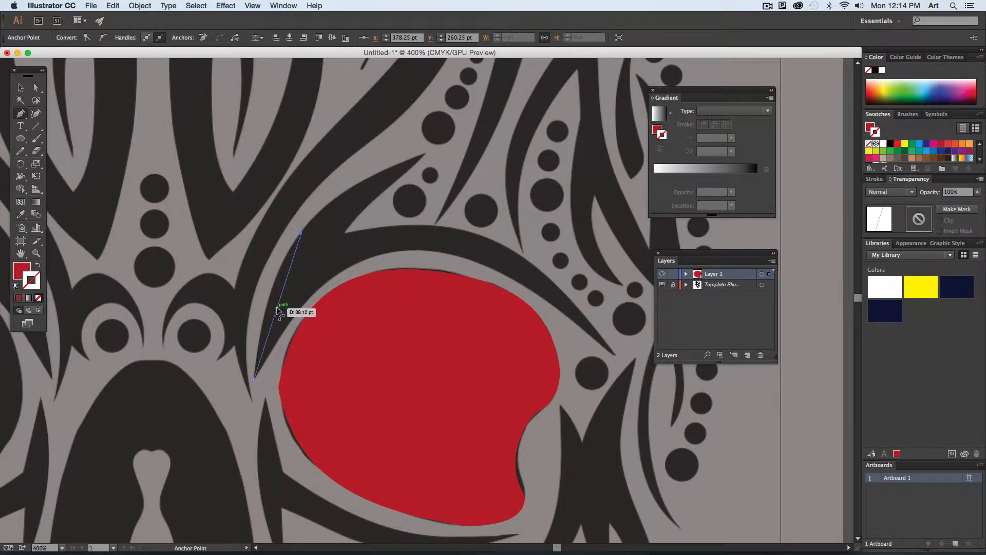
drag(278, 307, 270, 299)
key(shift+x)
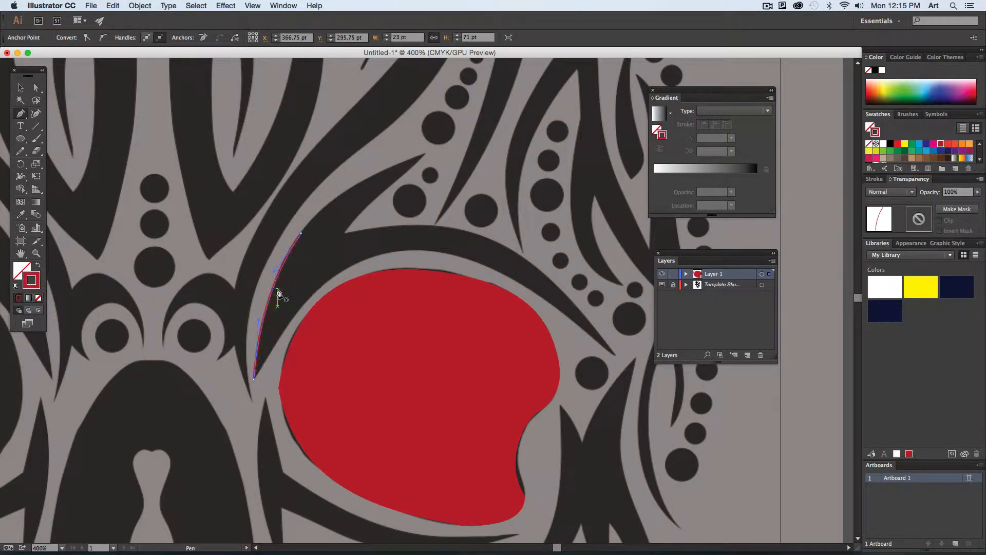
- Extend the brow path to its upper pointed tip with a segment bent to follow the template's edge
super+click(425, 155)
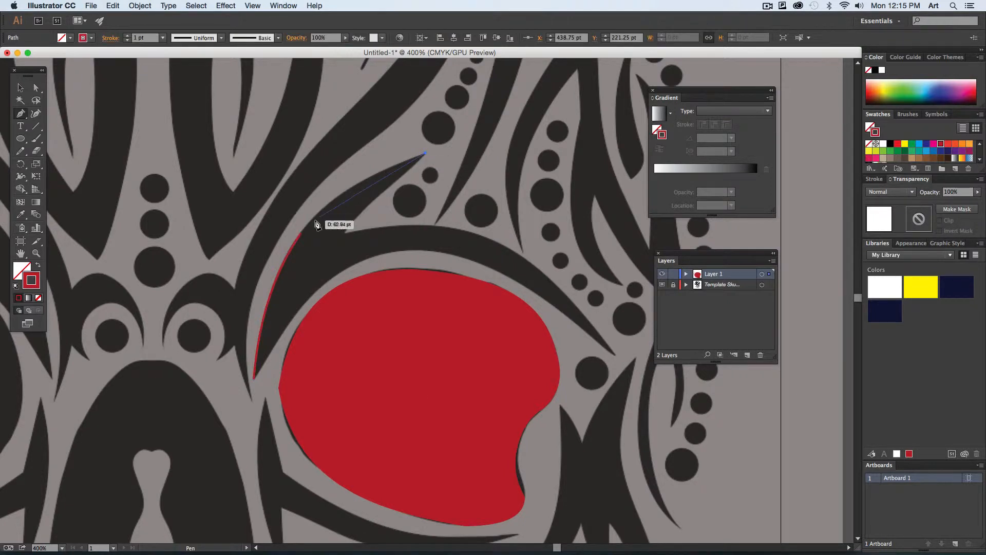
click(302, 235)
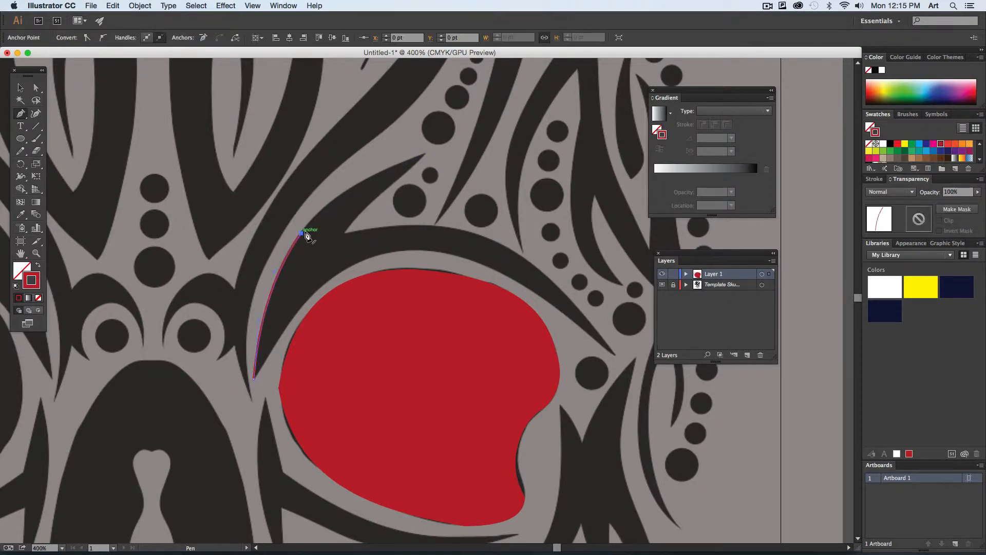
click(425, 154)
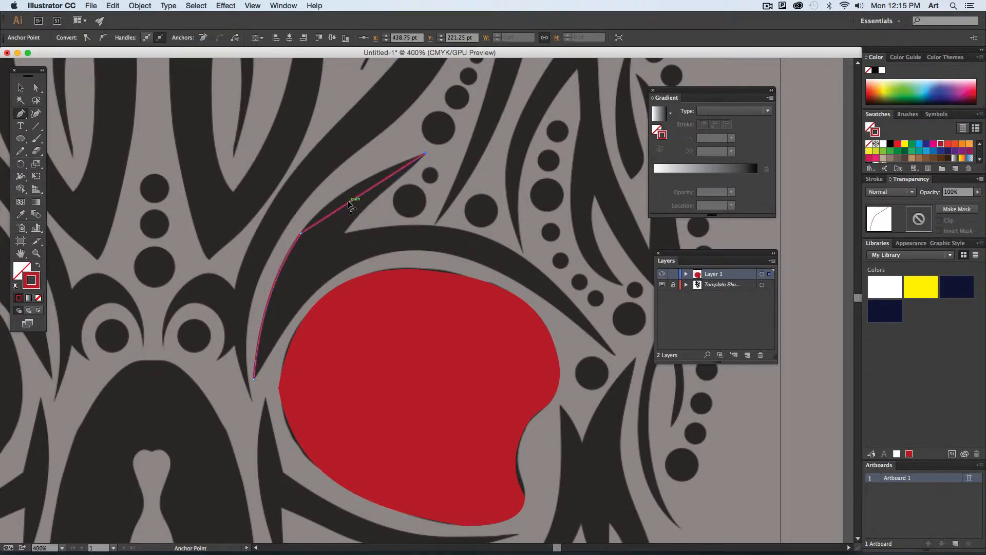
drag(347, 201, 344, 193)
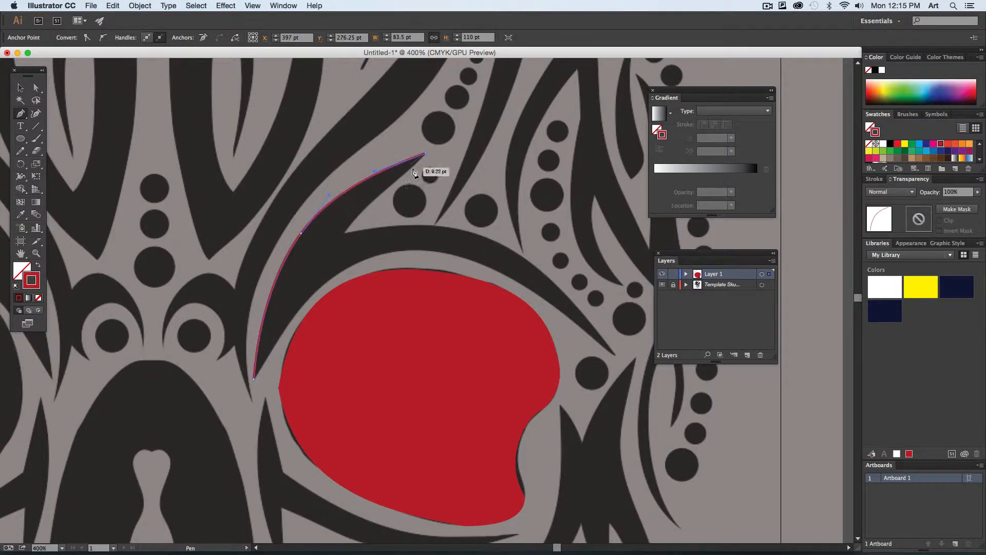
- Continue the brow path down into the notch, then over the arch to the outer tip with segments curved along the template
click(344, 232)
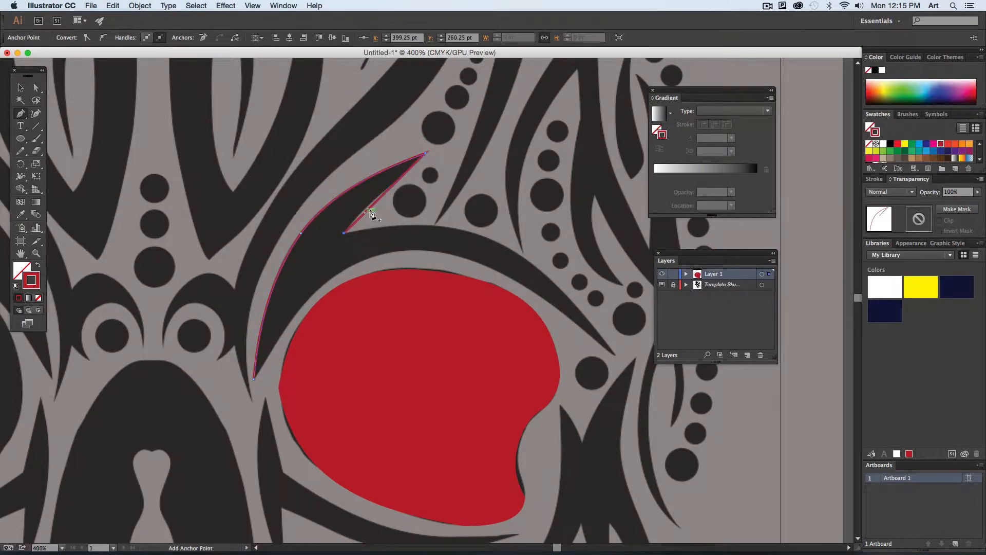
drag(366, 211, 441, 226)
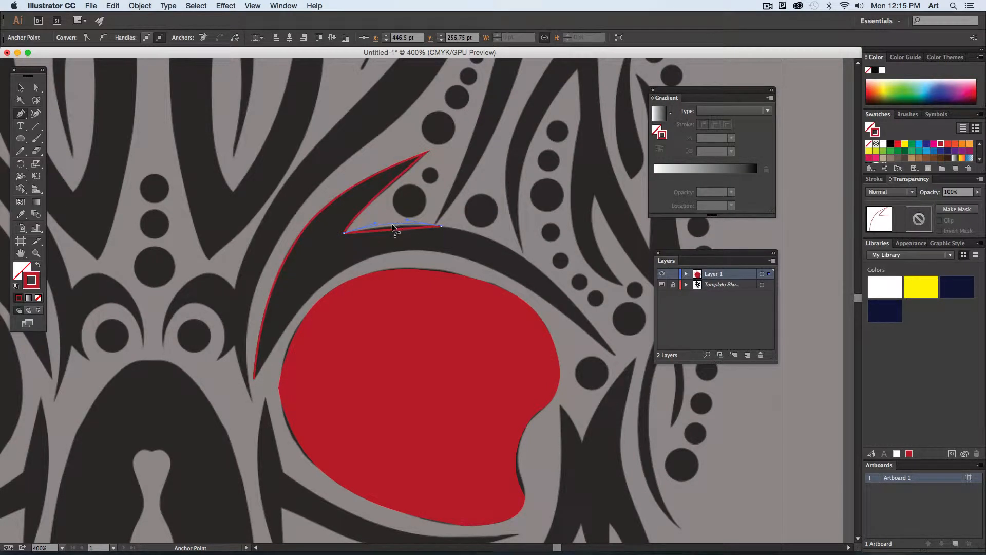
click(615, 354)
drag(540, 298, 542, 271)
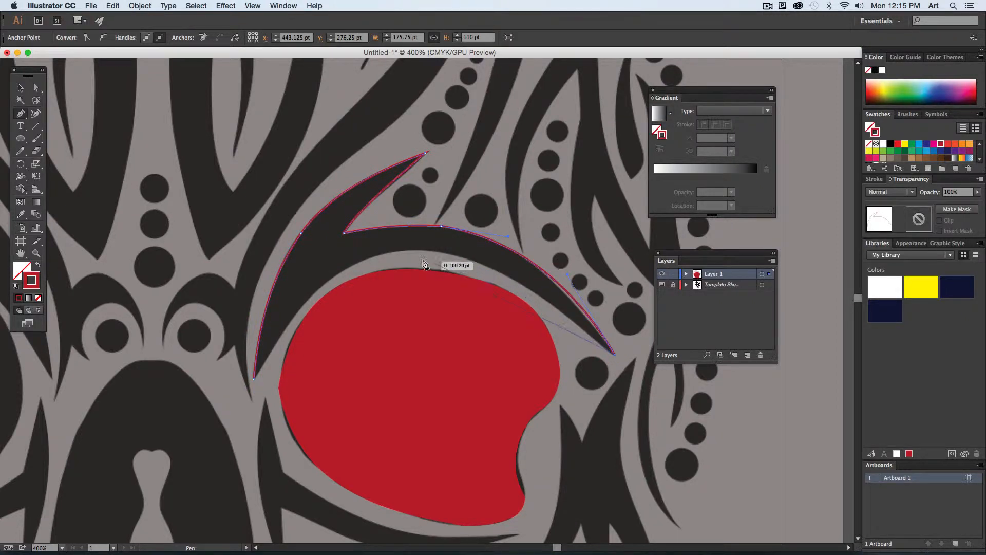
- Close the brow path along its lower edge with two bent segments, swap its fill and stroke for solid red, and deselect it
click(409, 251)
drag(483, 283, 493, 271)
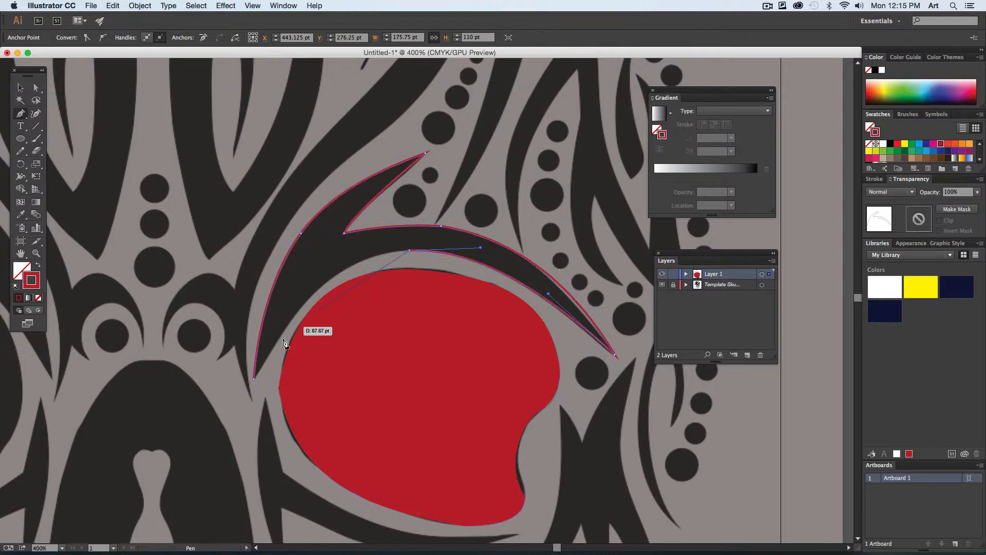
click(255, 378)
mouse_move(294, 345)
mouse_down()
mouse_move(288, 322)
mouse_move(316, 297)
mouse_up()
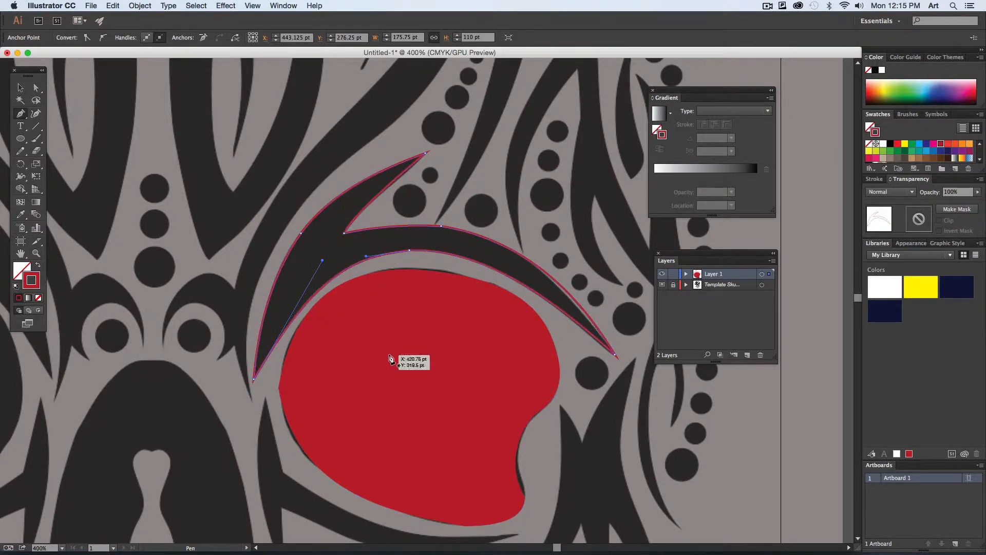
key(shift+x)
key(super+shift+a)
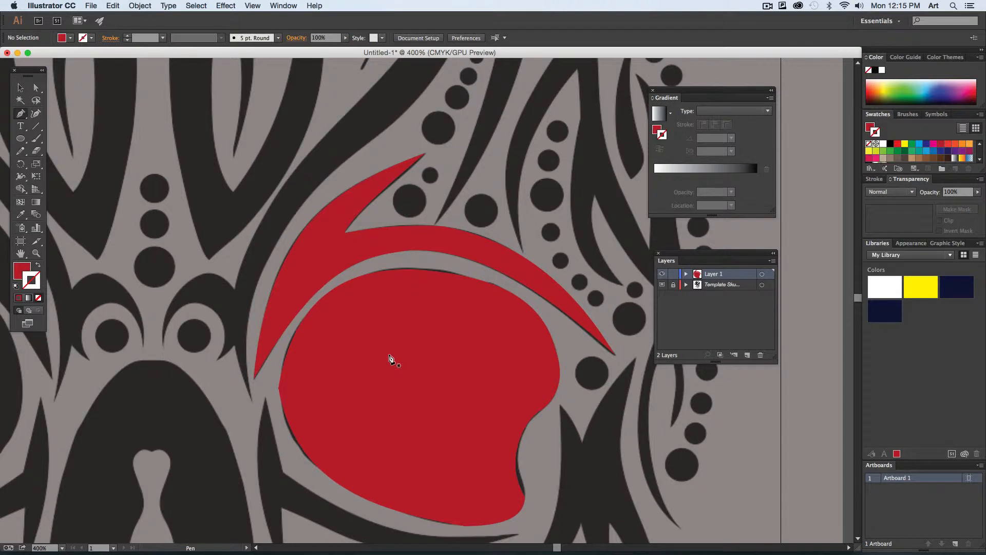
- Give the traced brow shape a green fill and a red stroke
key(super+0)
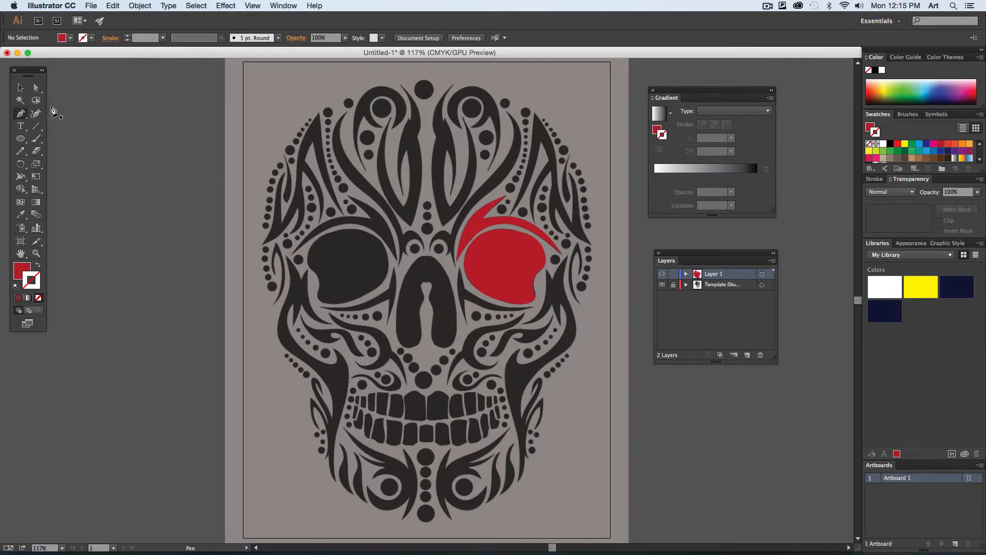
key(v)
click(473, 218)
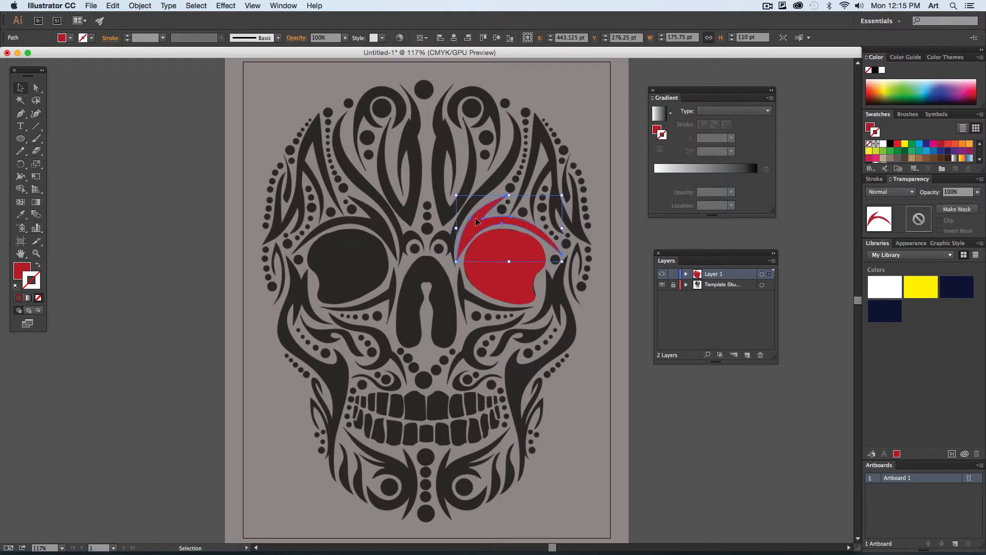
click(913, 145)
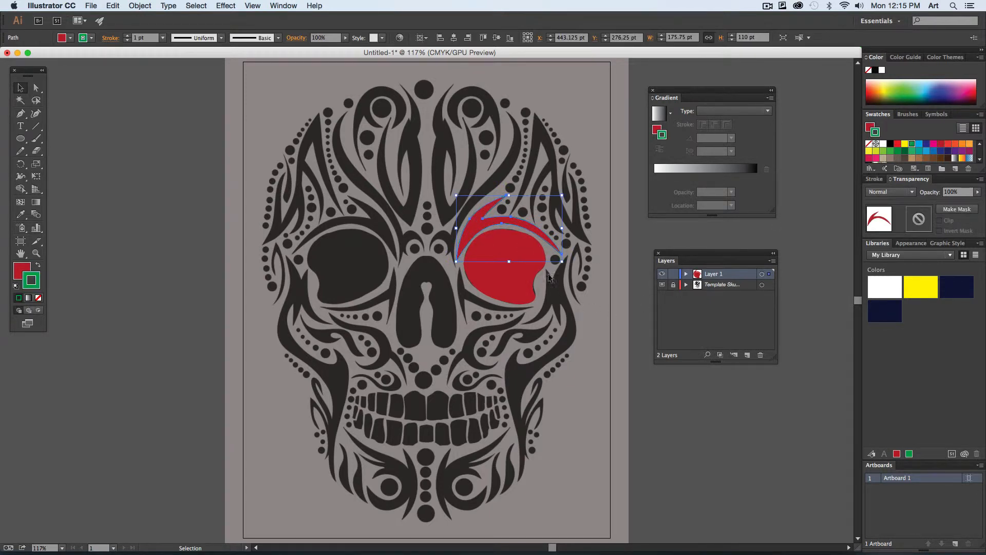
key(shift+x)
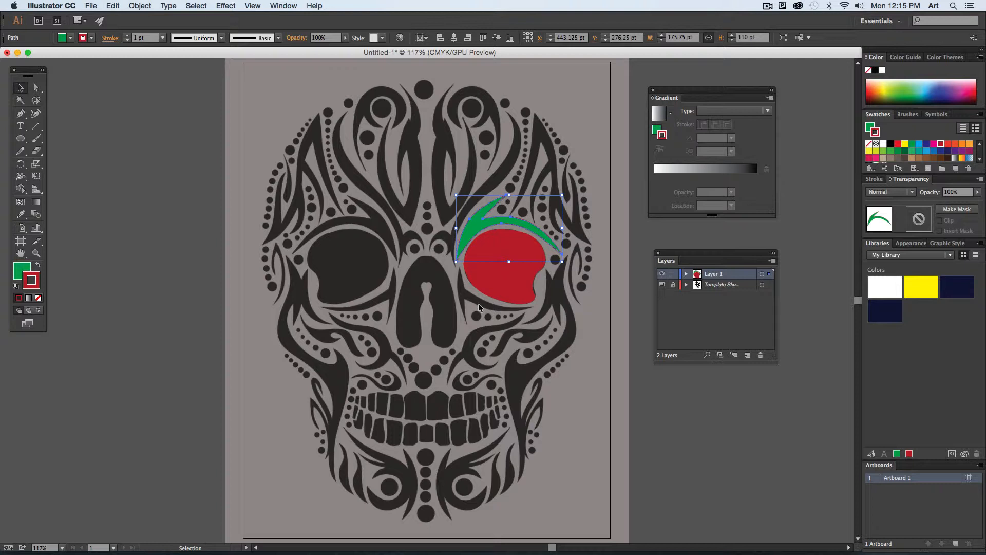
- Minimize the skull document, switch to Firefox to review the Bonus project - Skull trace instructions, and minimize the browser
click(18, 53)
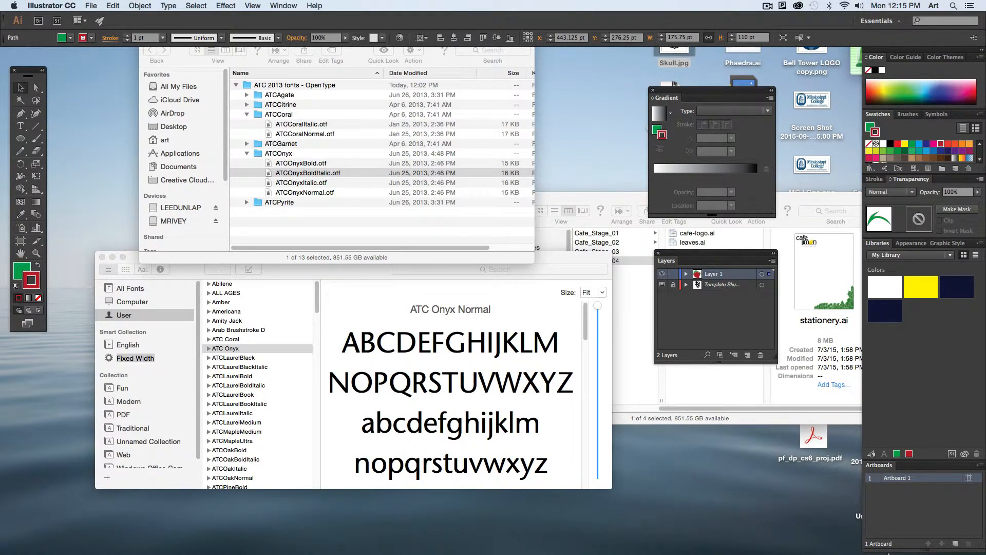
click(853, 542)
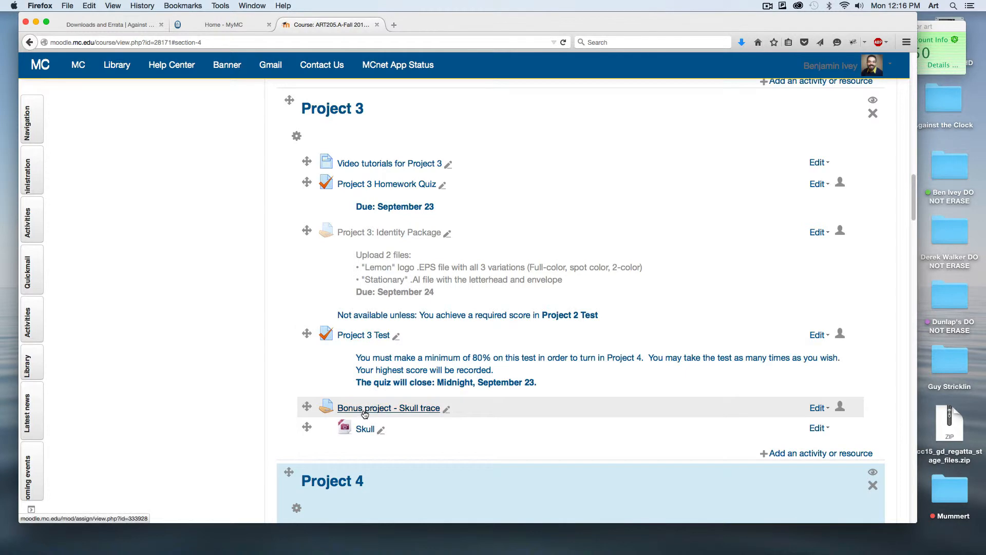
click(384, 408)
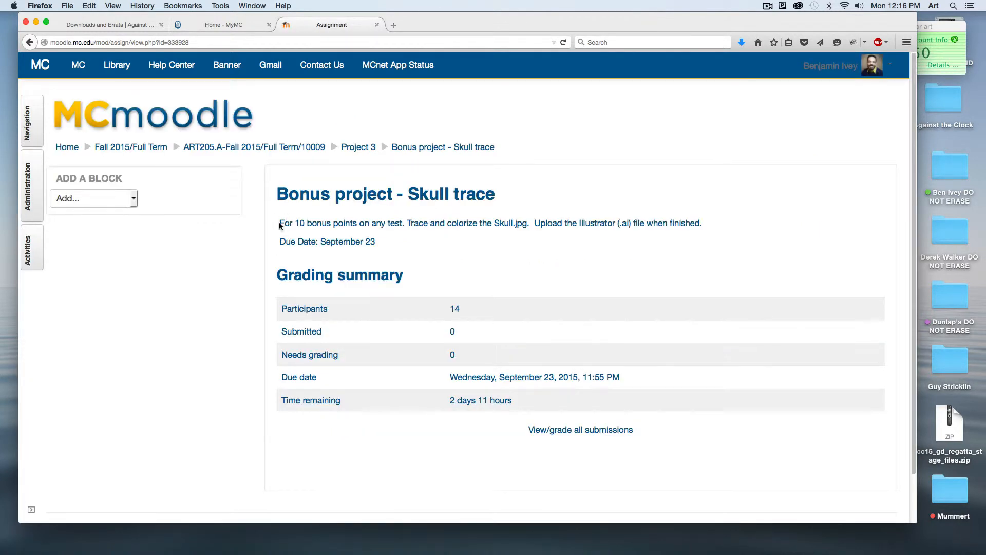
drag(280, 225, 591, 222)
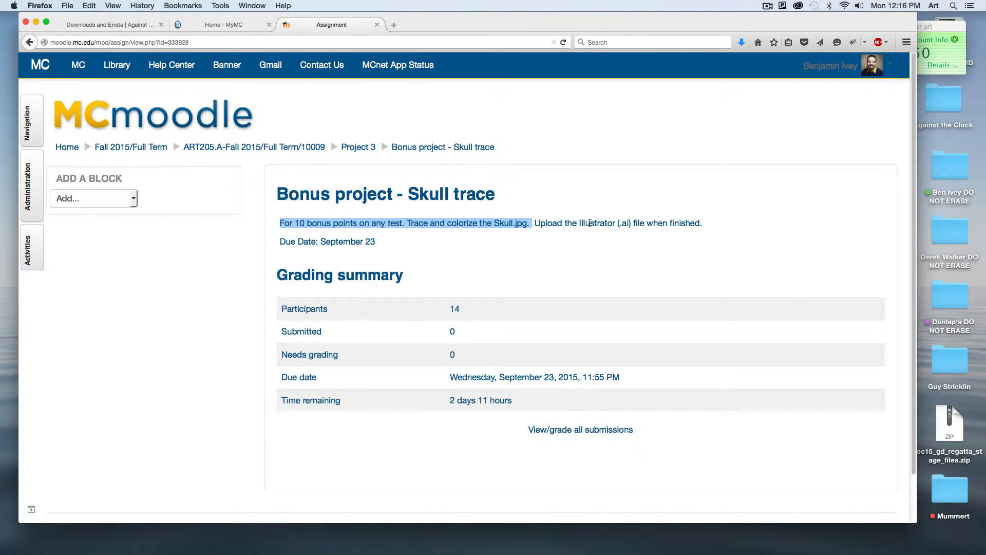
click(620, 259)
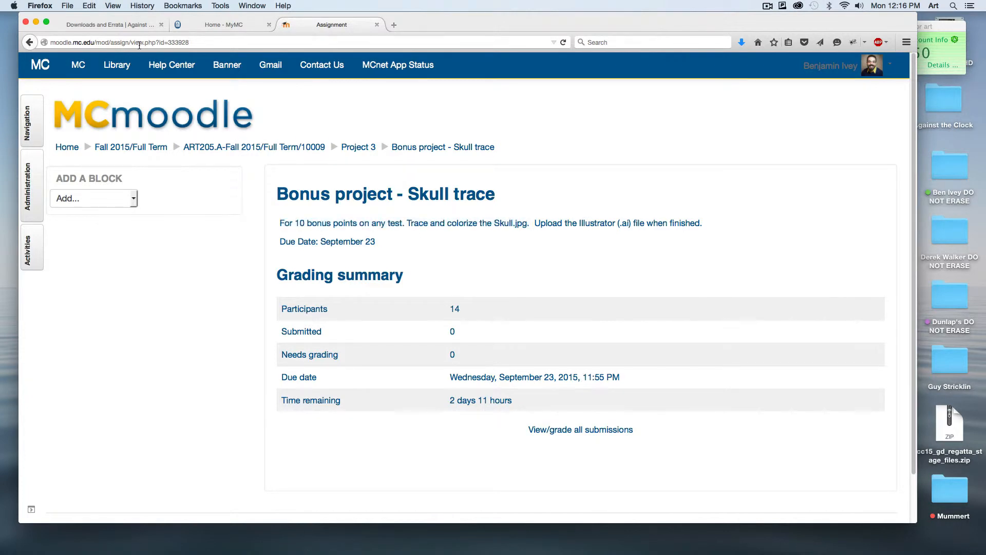
click(36, 22)
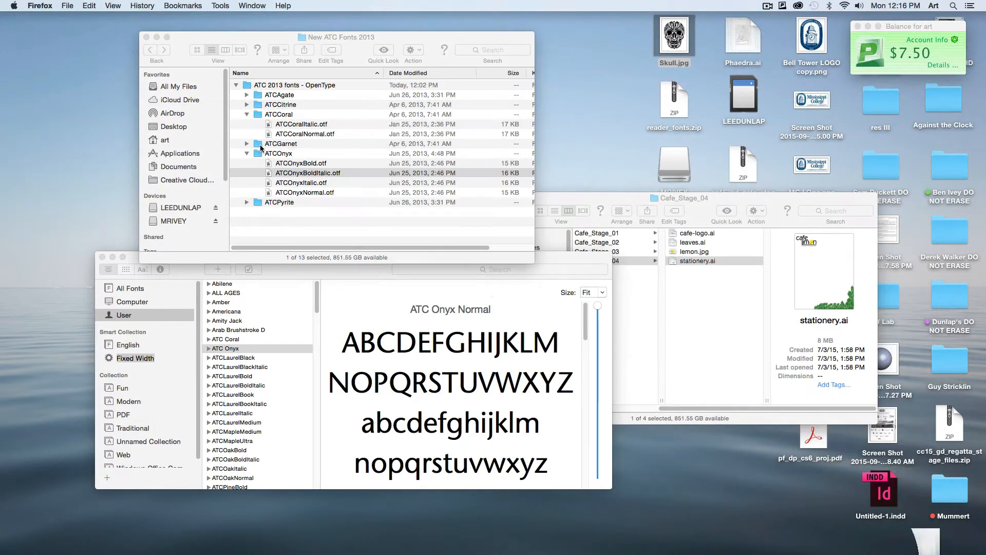
- Open the Cafe_Stage_01 folder in Finder and preview lemon.jpg
click(704, 286)
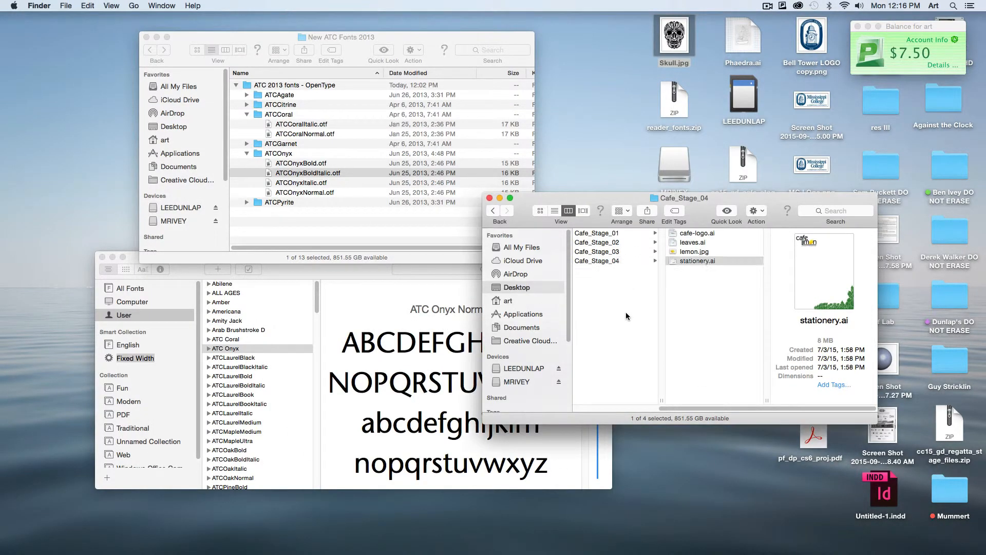
key(Up)
key(Up)
key(Up)
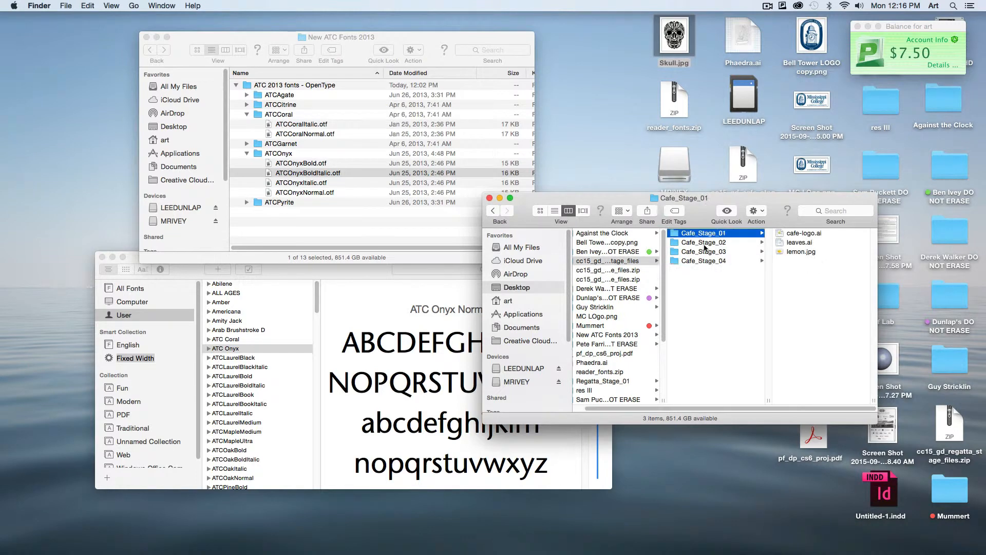
drag(741, 197, 702, 178)
click(763, 238)
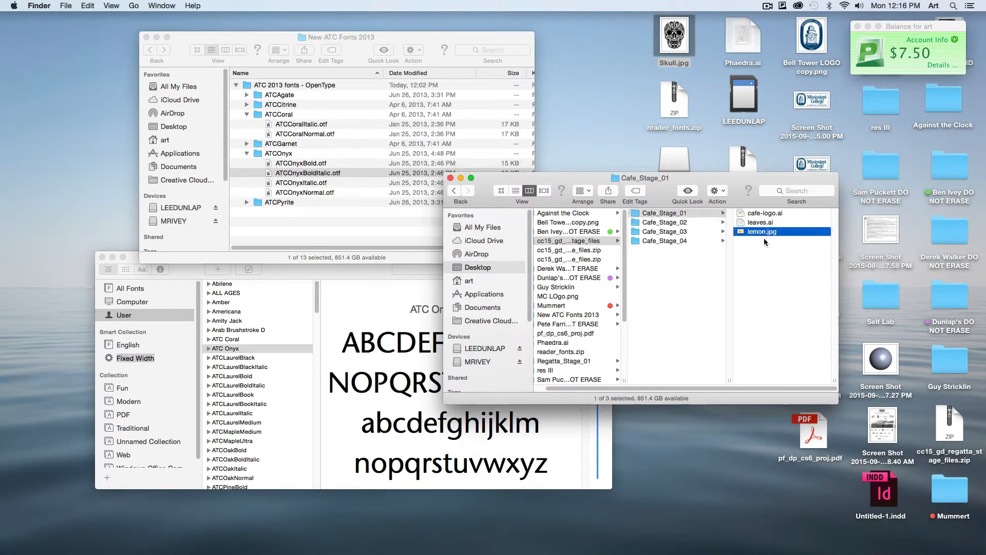
key(space)
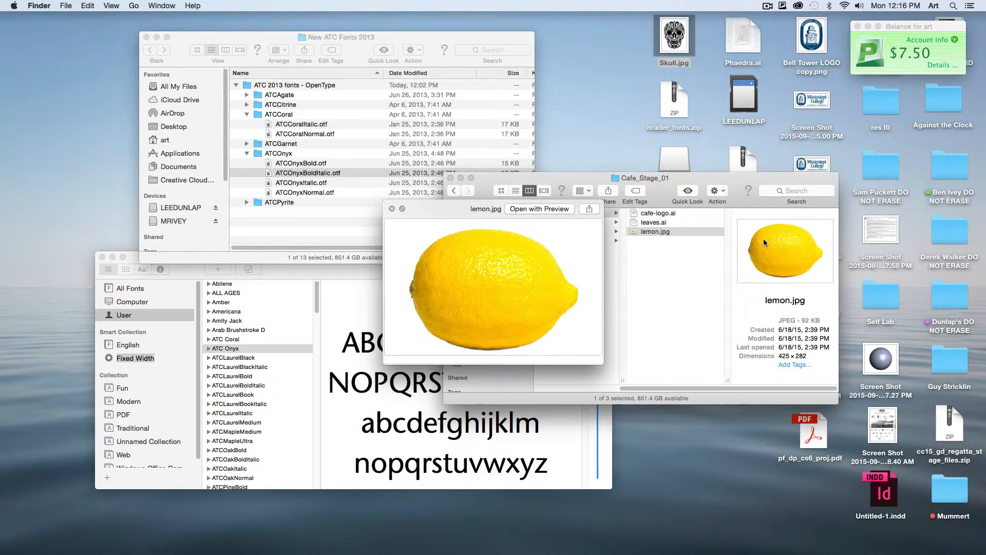
key(space)
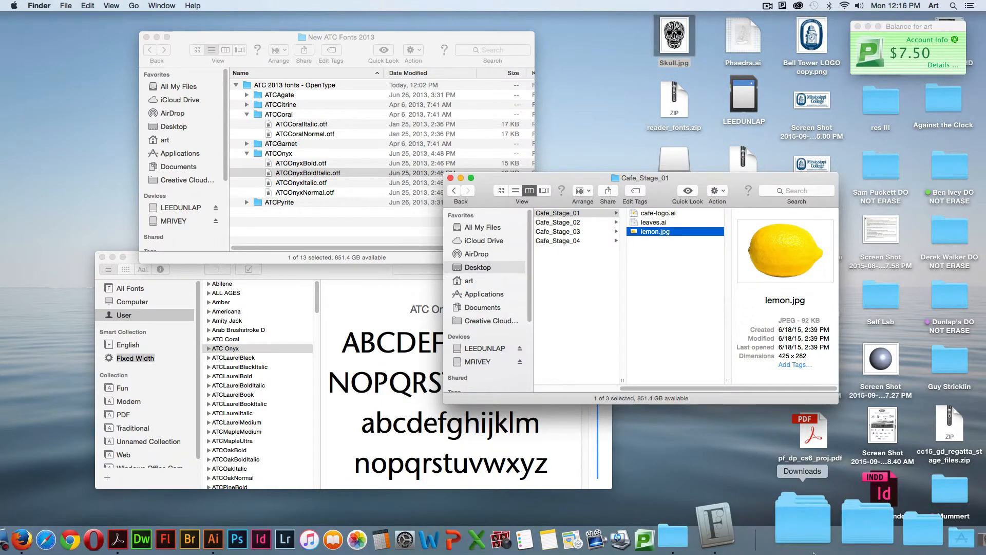
- Return to the skull tracing document in Illustrator and close it without saving
click(913, 539)
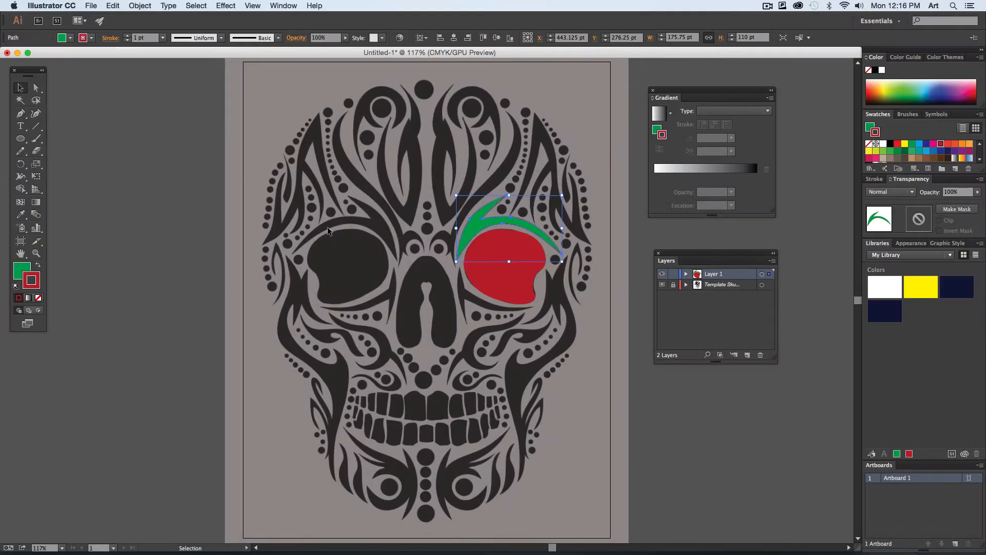
key(super+w)
key(super+d)
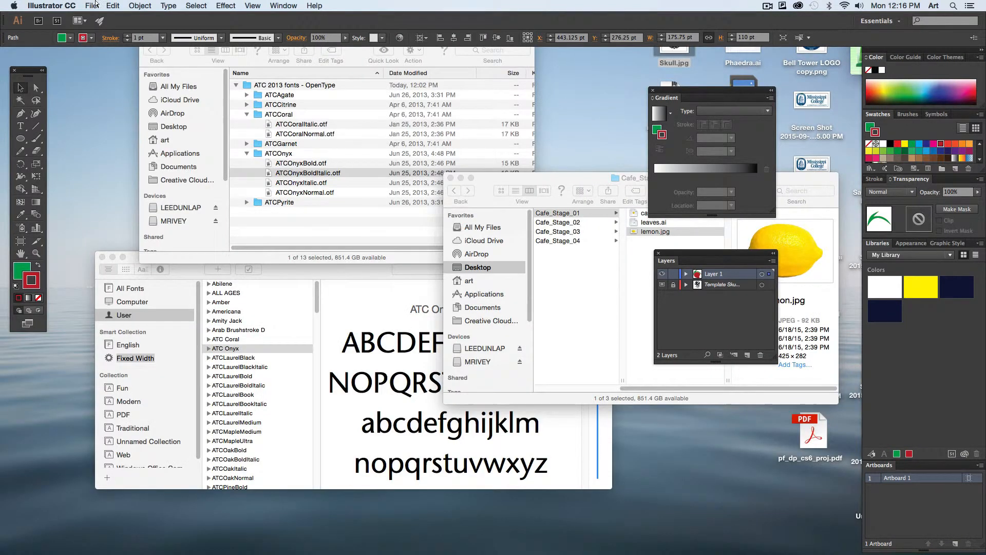
- Create a new Letter-size CMYK print document, move its window down, and bring the Finder folder containing lemon.jpg to the front
click(92, 7)
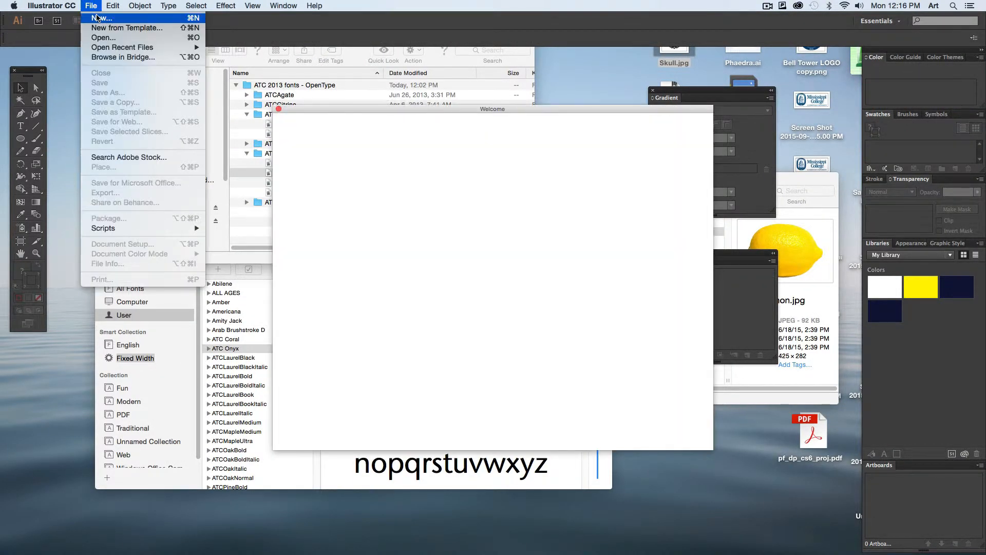
click(103, 17)
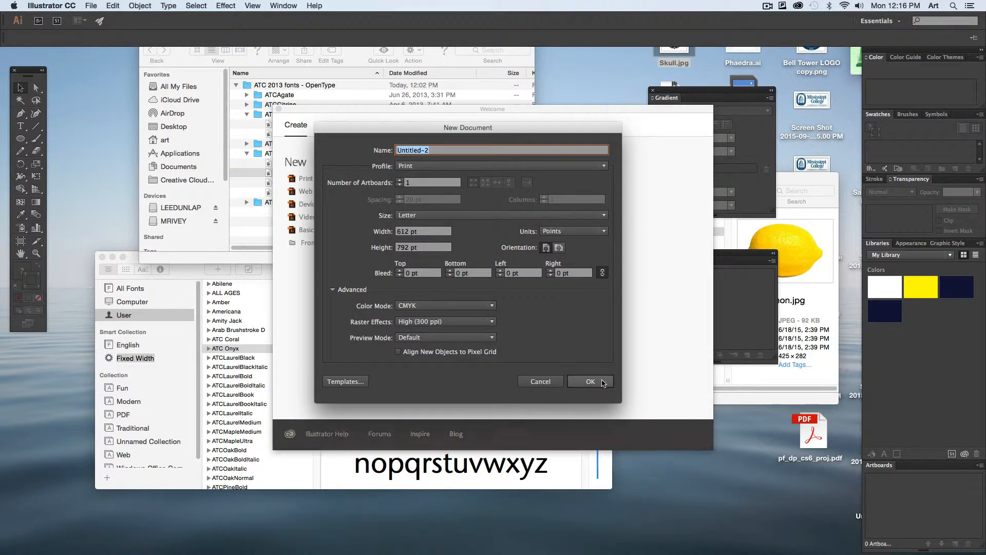
click(539, 381)
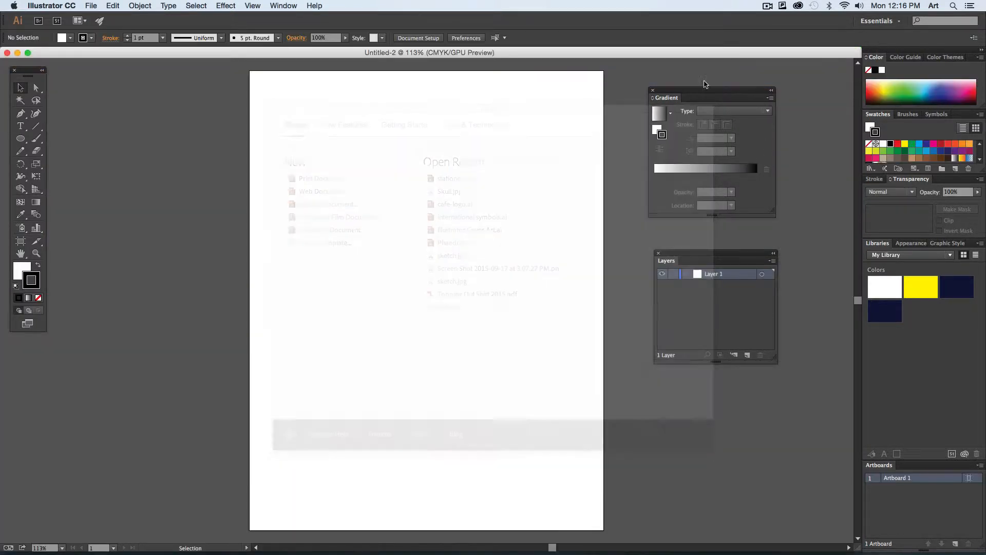
drag(642, 209, 620, 378)
click(640, 250)
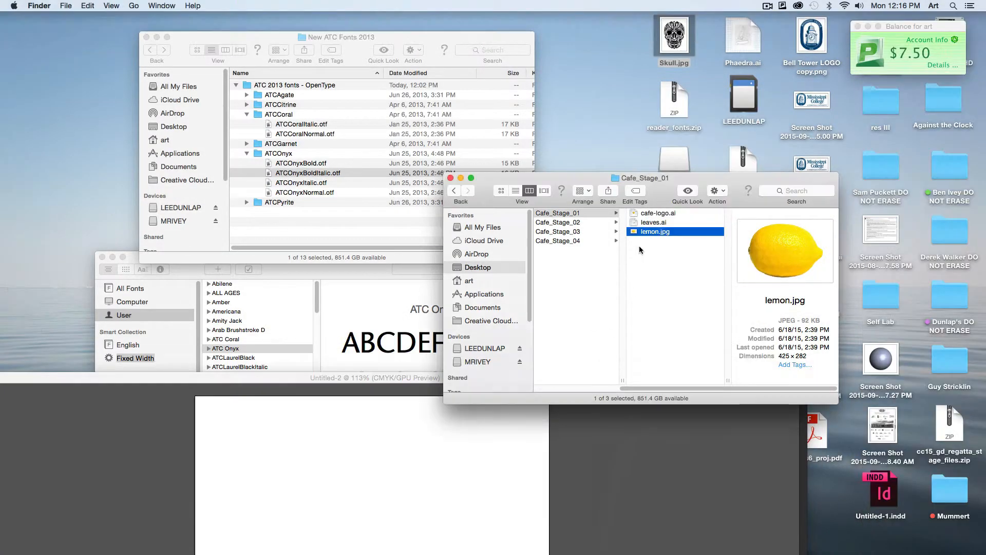
- Open cafe-logo.ai from the Cafe_Stage_01 folder and move its window up to show the whole lemon artwork
double_click(660, 213)
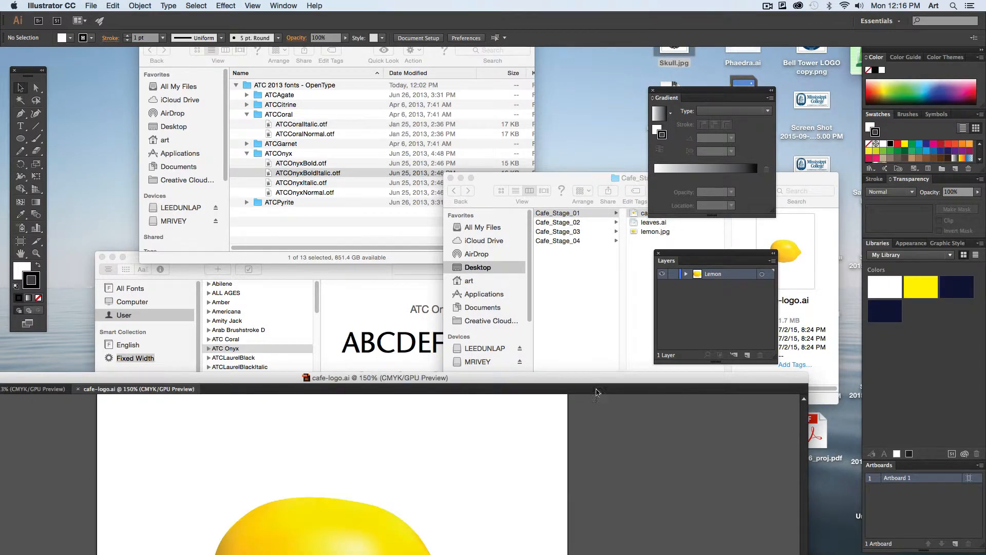
double_click(596, 390)
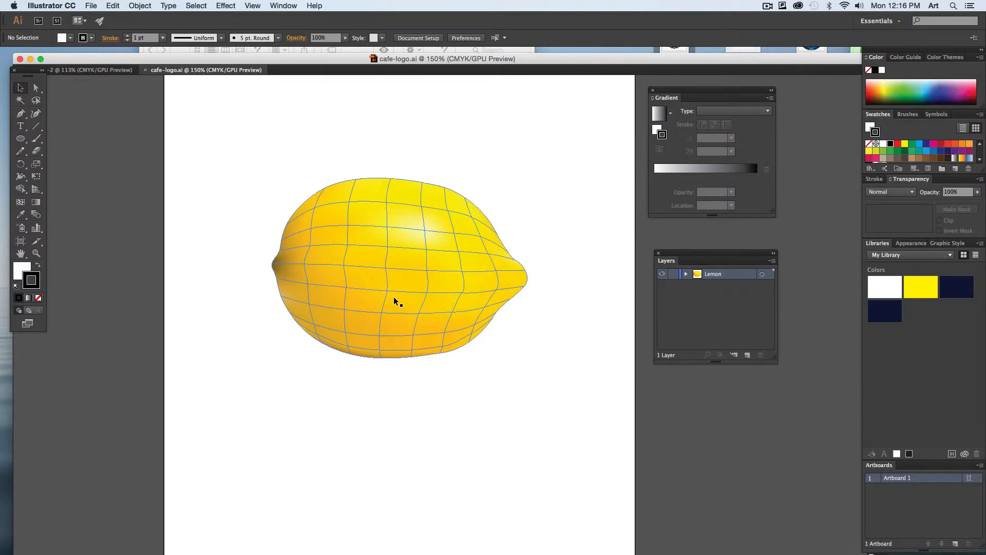
- Draw a circle about 2.34 in across above the lemon and swap its colors to a black fill with a white stroke
click(21, 138)
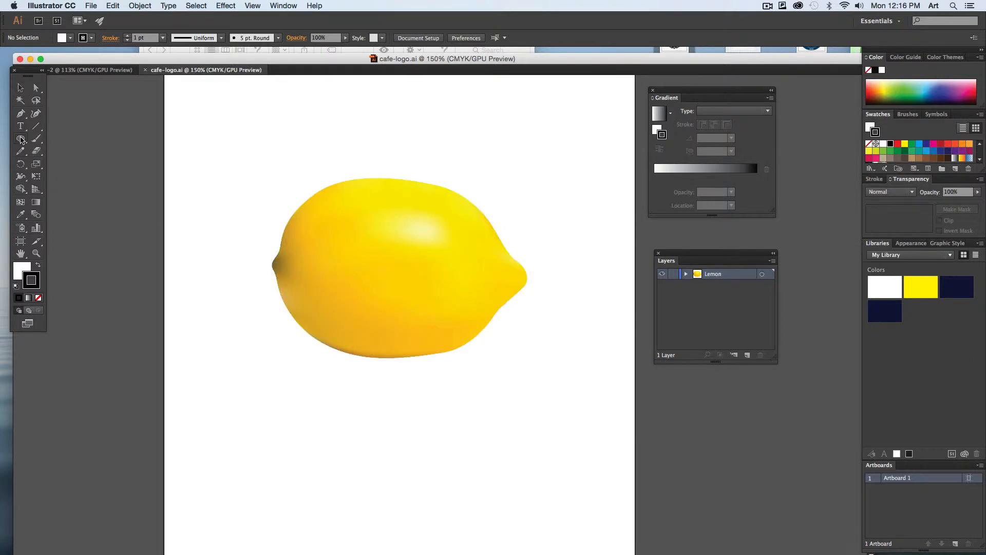
scroll(417, 154, up, 5)
scroll(416, 154, right, 2)
drag(407, 130, 528, 262)
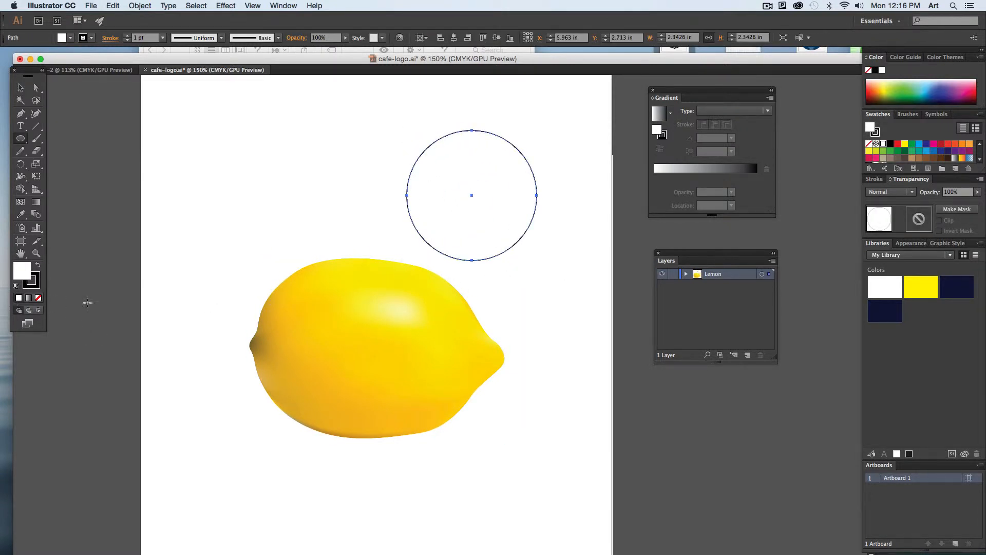
key(shift+x)
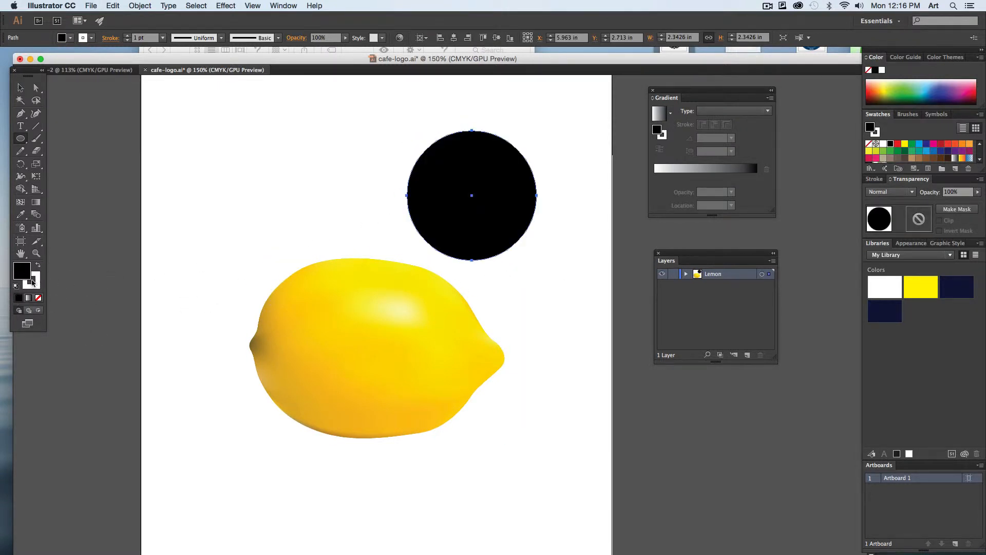
- Fill the circle with a white-to-black gradient, set the gradient type to Radial, and deselect the circle
click(29, 299)
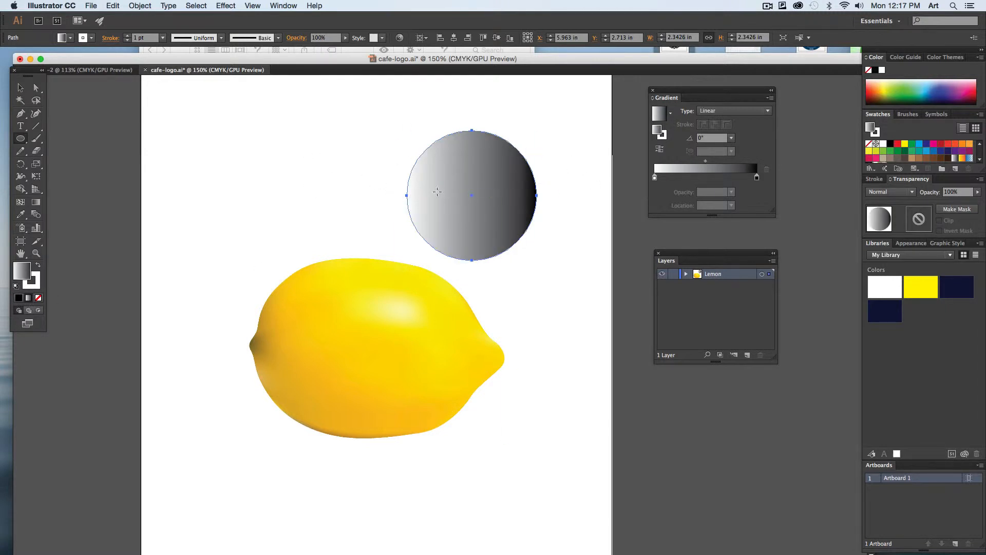
click(735, 111)
click(716, 134)
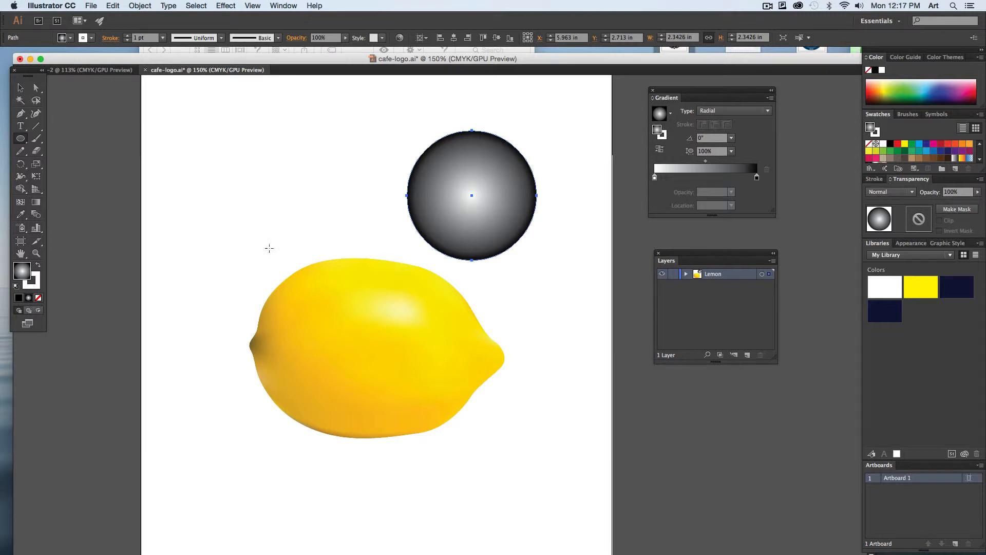
key(v)
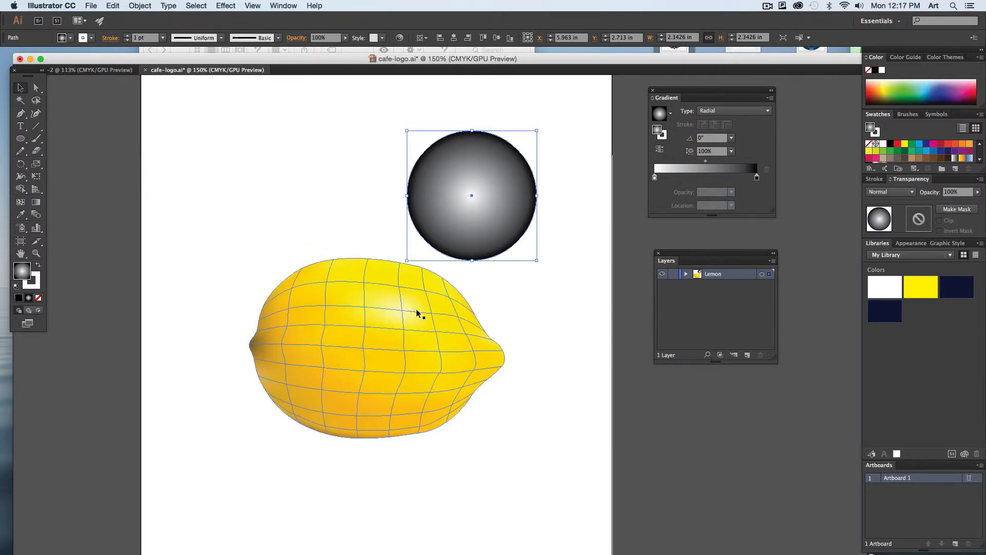
click(502, 440)
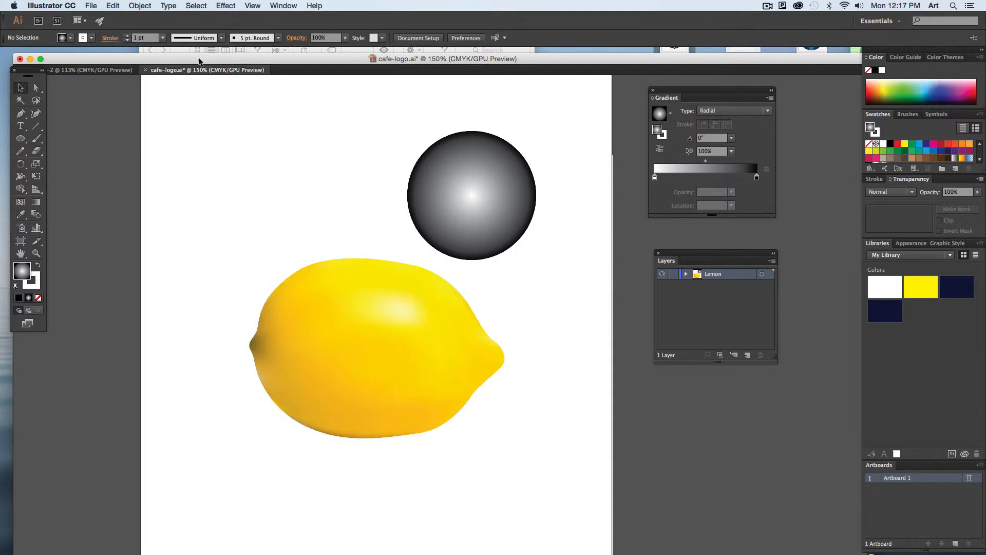
- Return to the blank Untitled-2 document and place lemon.jpg from the Cafe_Stage_01 Finder folder on its page
click(95, 69)
click(91, 5)
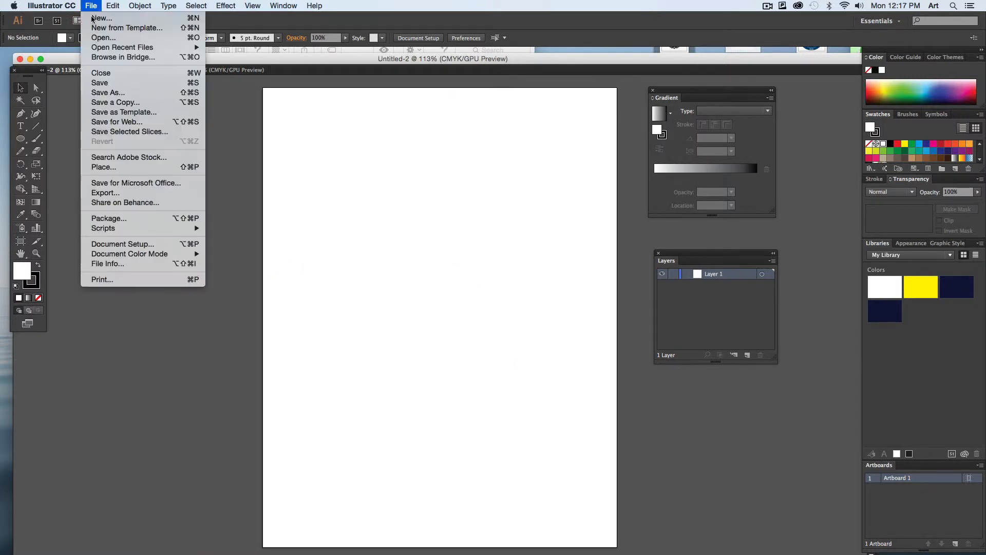
click(370, 82)
drag(355, 63, 345, 333)
click(566, 269)
click(654, 232)
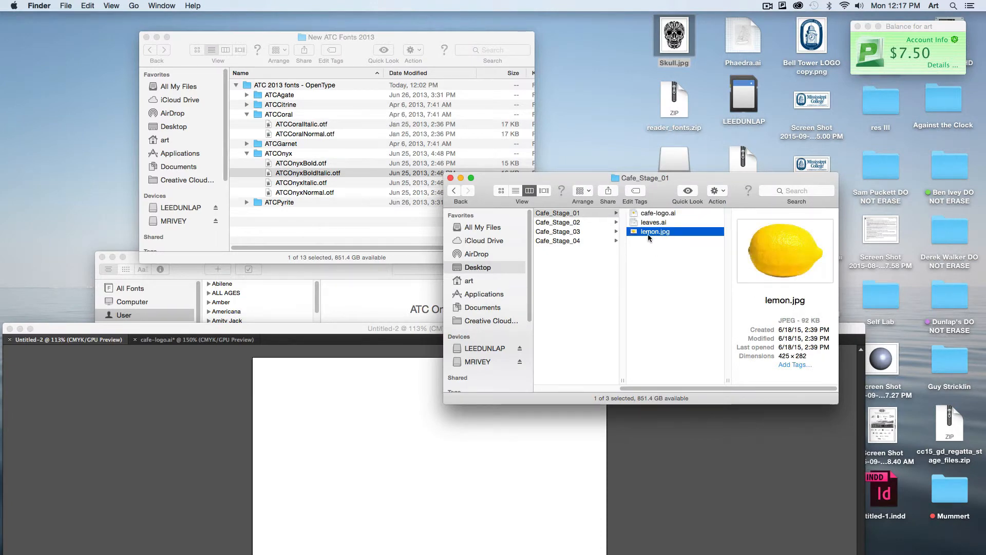
drag(654, 232, 343, 511)
- Move the document window back up and position the placed lemon photo near the middle of the page's upper half
drag(319, 327, 321, 57)
drag(336, 243, 367, 275)
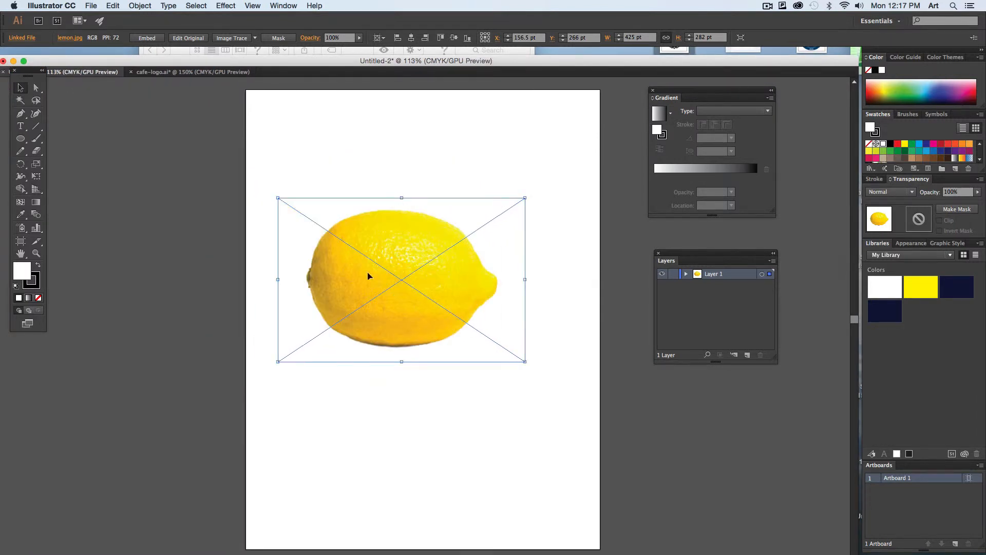
drag(410, 304, 433, 318)
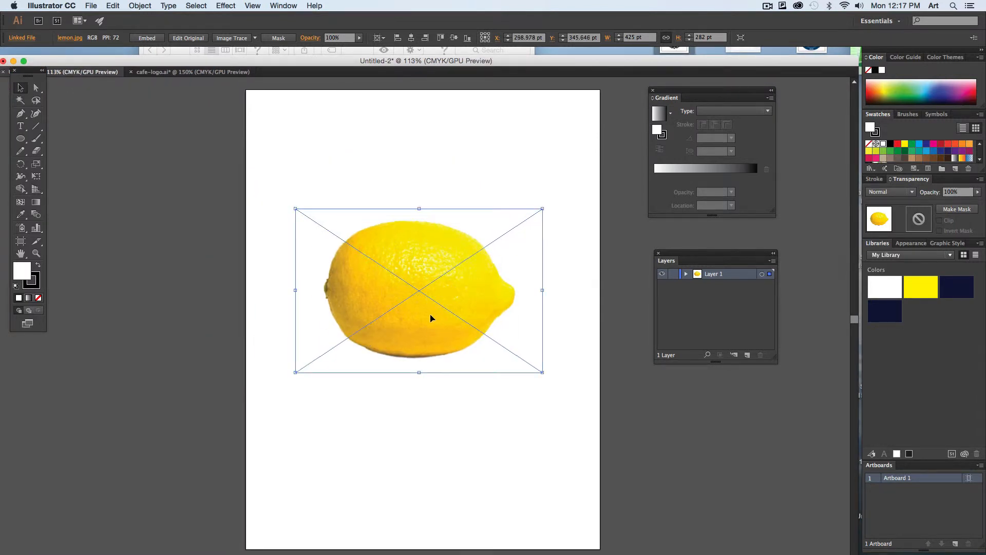
- Lock the layer holding the lemon photo and add a new layer above it for tracing
click(673, 274)
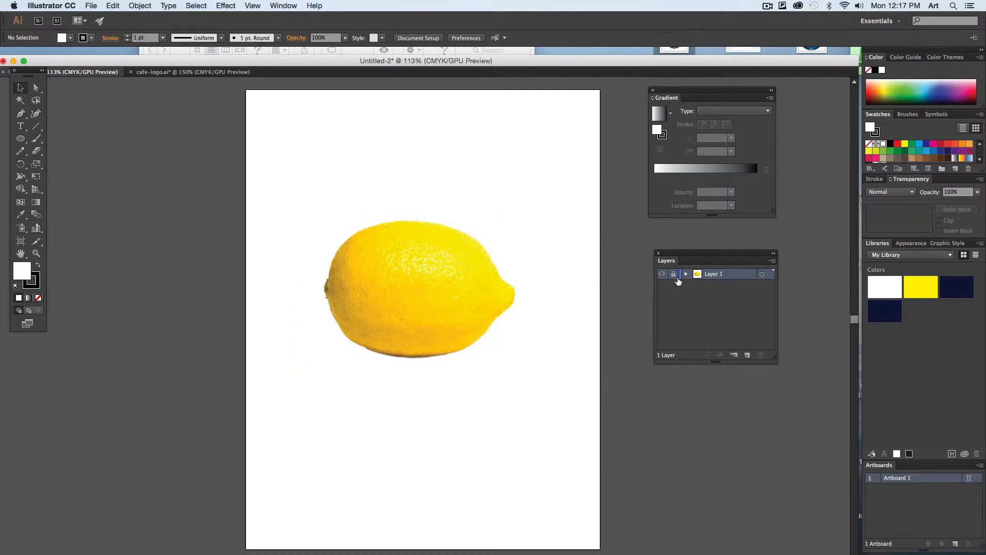
click(746, 355)
- With the Pen tool, no fill and a red stroke, trace the lemon's outline from its stem end up to its top
key(super+equal)
key(super+equal)
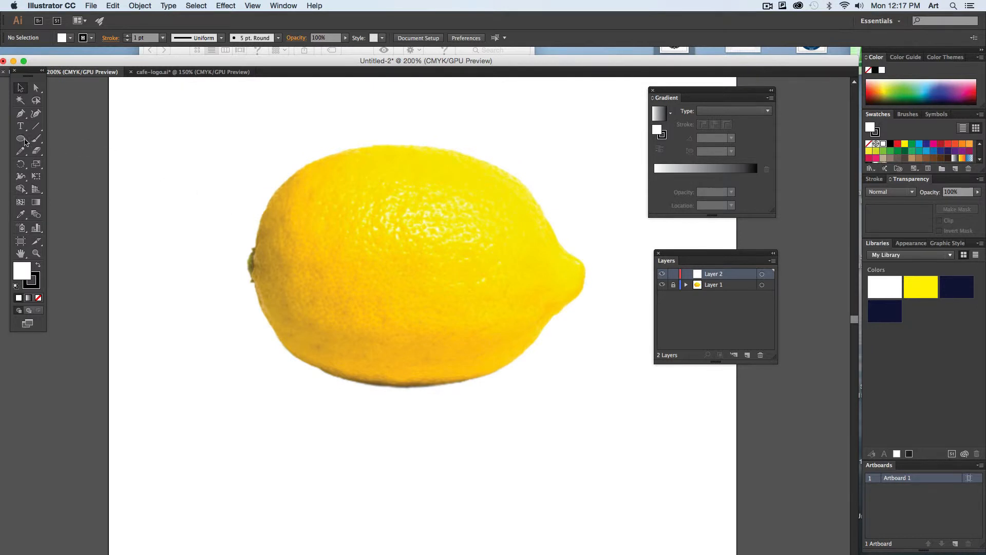
click(20, 114)
key(slash)
key(x)
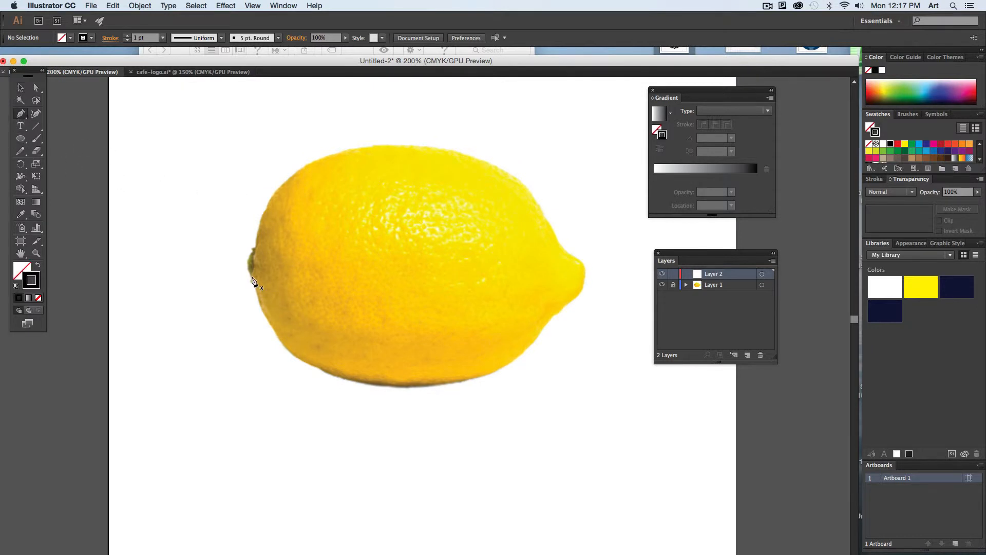
click(897, 144)
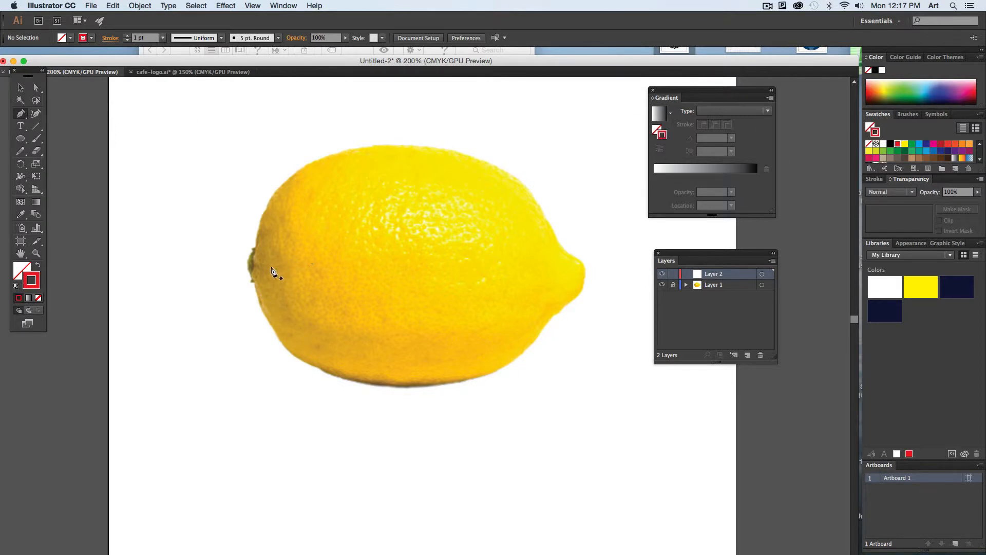
click(246, 268)
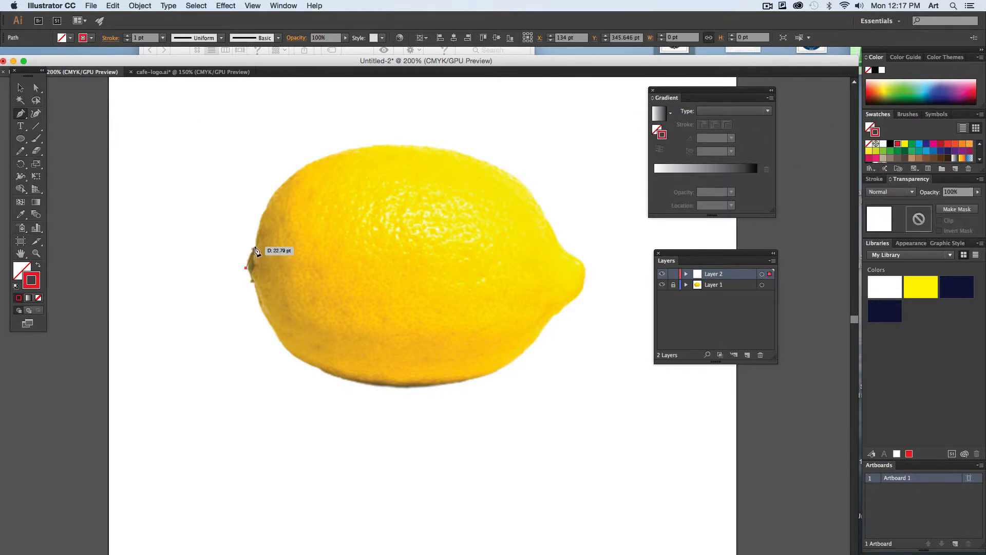
drag(254, 247, 250, 256)
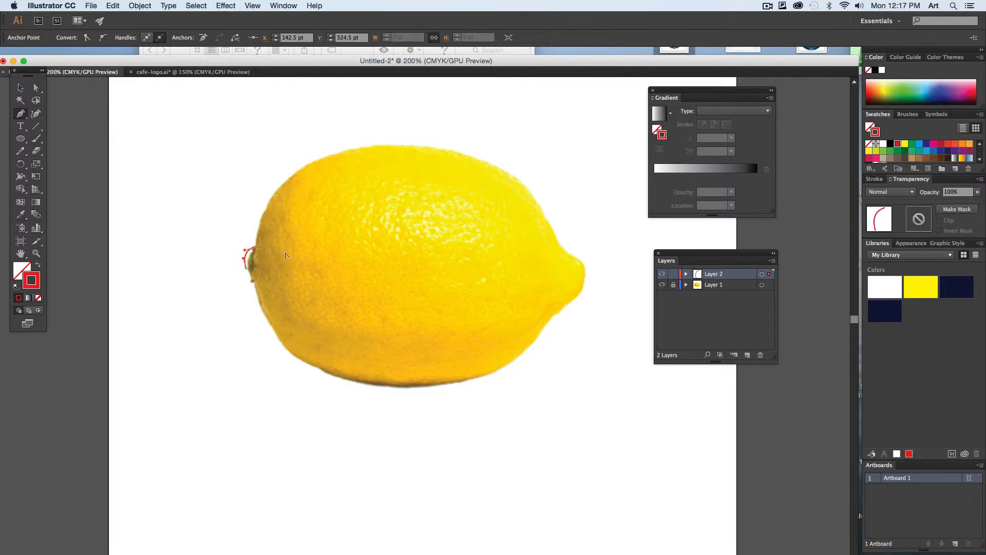
click(400, 148)
drag(347, 182, 306, 164)
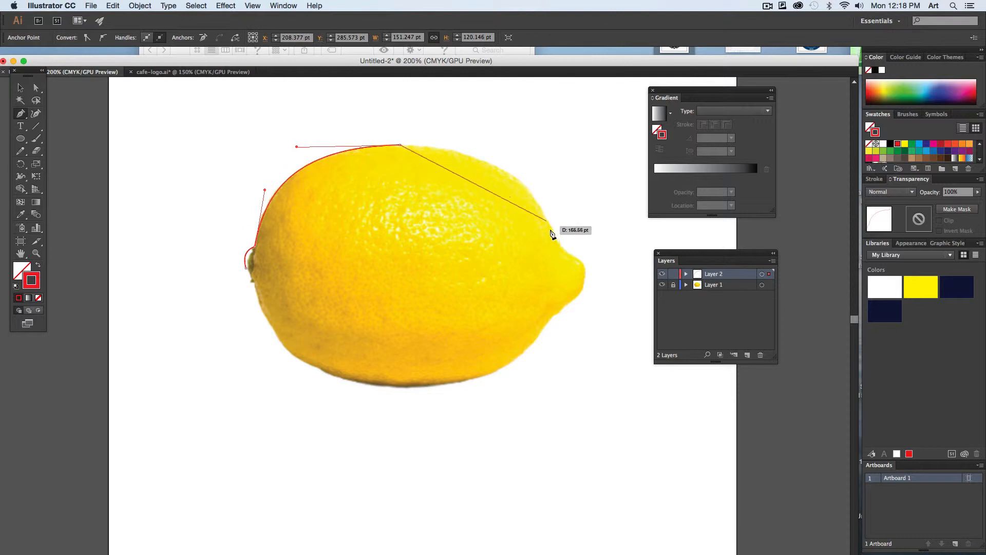
- Continue the outline down around the lemon's pointed tip and along its underside, closing the path at the stem end
click(528, 188)
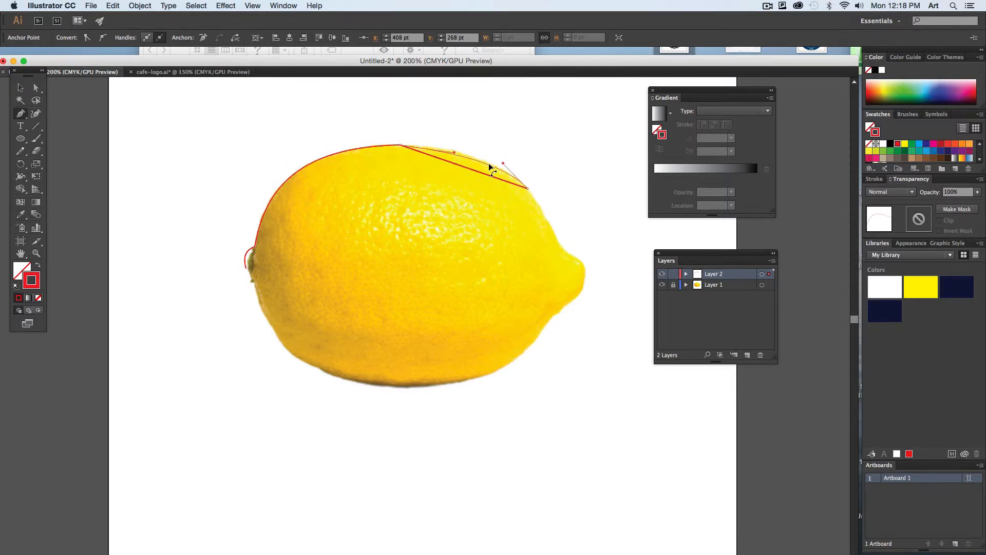
drag(489, 164, 490, 161)
drag(556, 237, 560, 253)
click(580, 259)
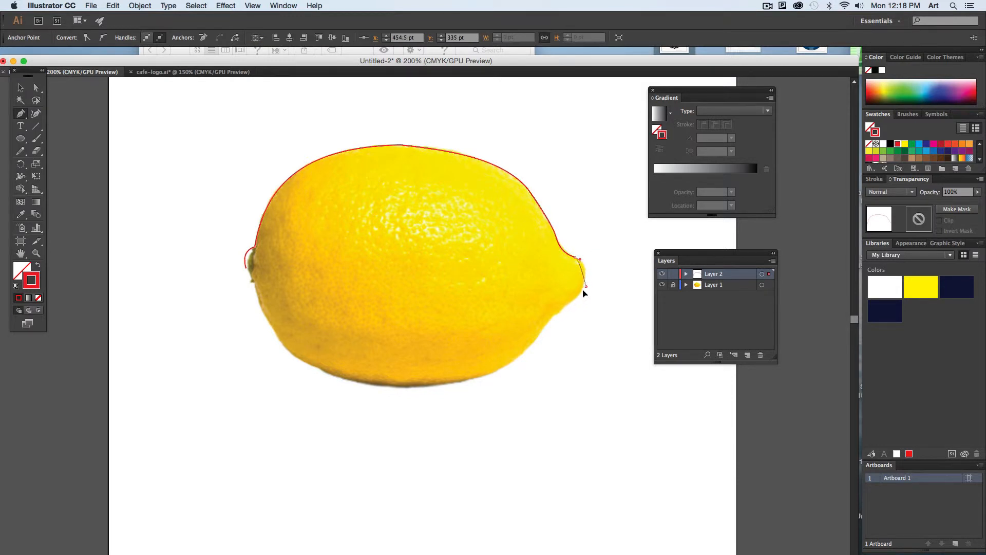
drag(582, 286, 532, 343)
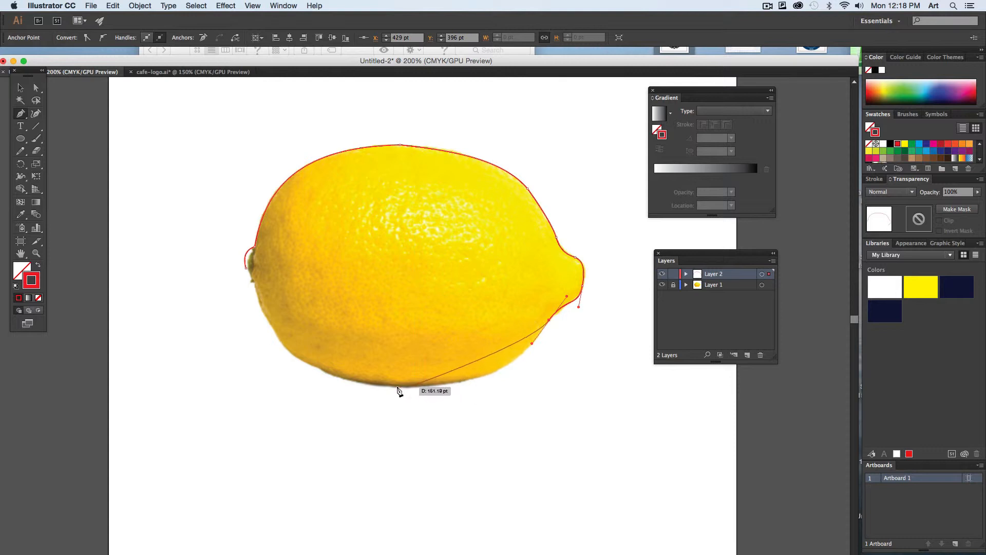
drag(404, 387, 309, 383)
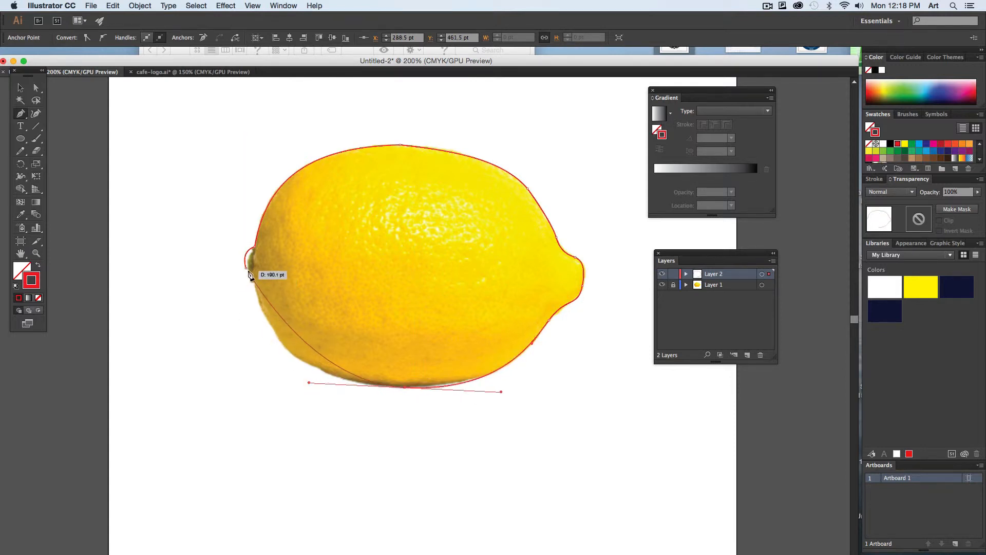
drag(245, 257, 272, 356)
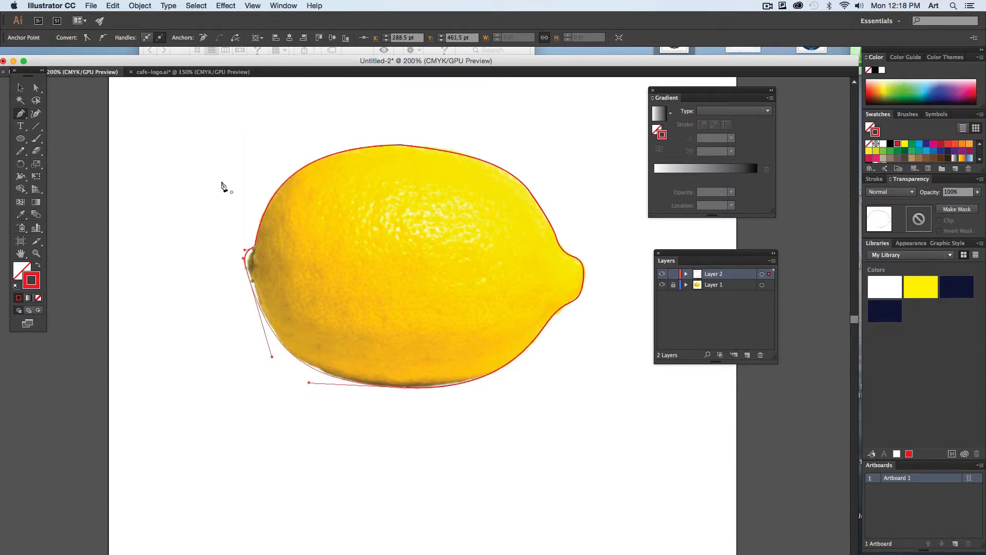
key(shift+x)
key(shift+x)
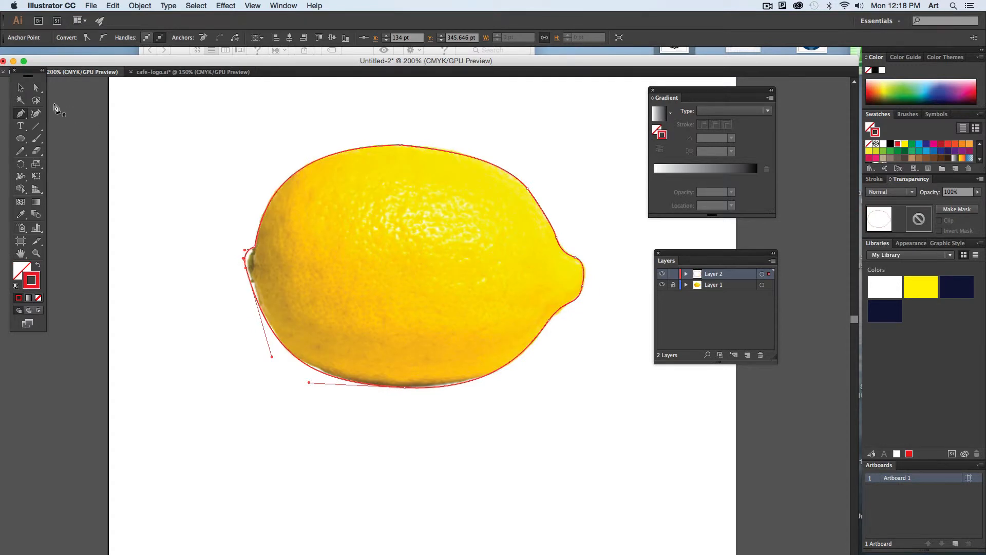
- Select the traced lemon outline, open Create Gradient Mesh with Preview turned on, and move the dialog clear of the lemon
key(v)
click(269, 232)
click(323, 304)
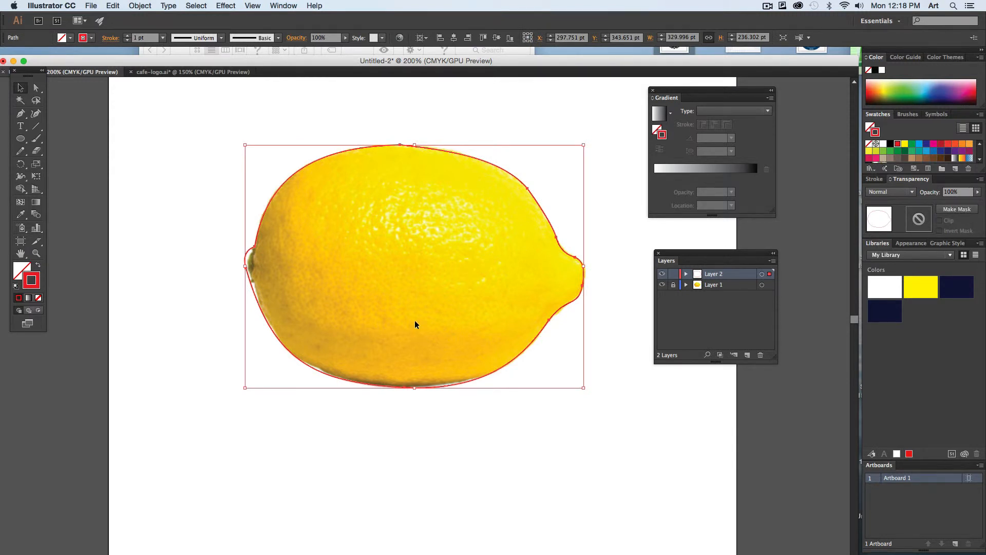
click(140, 6)
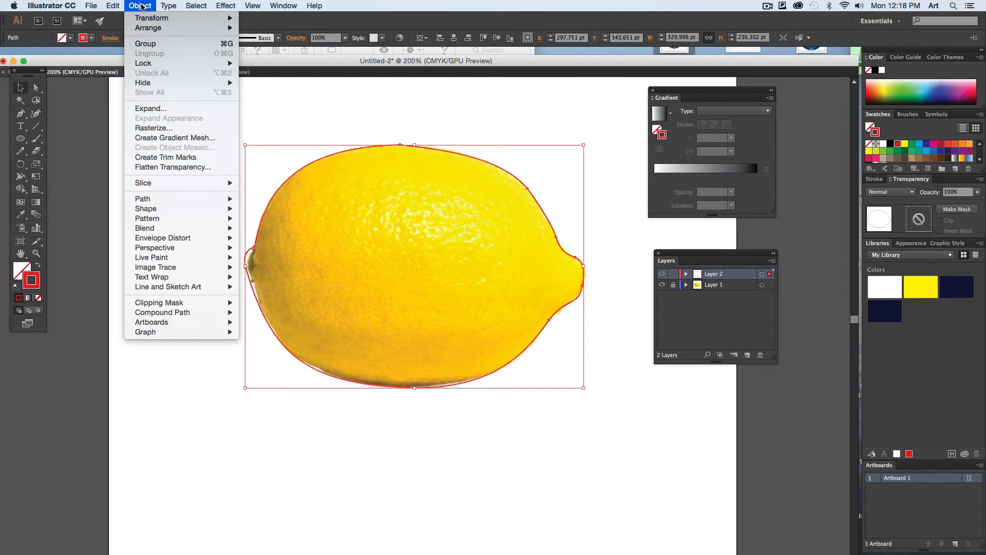
click(180, 142)
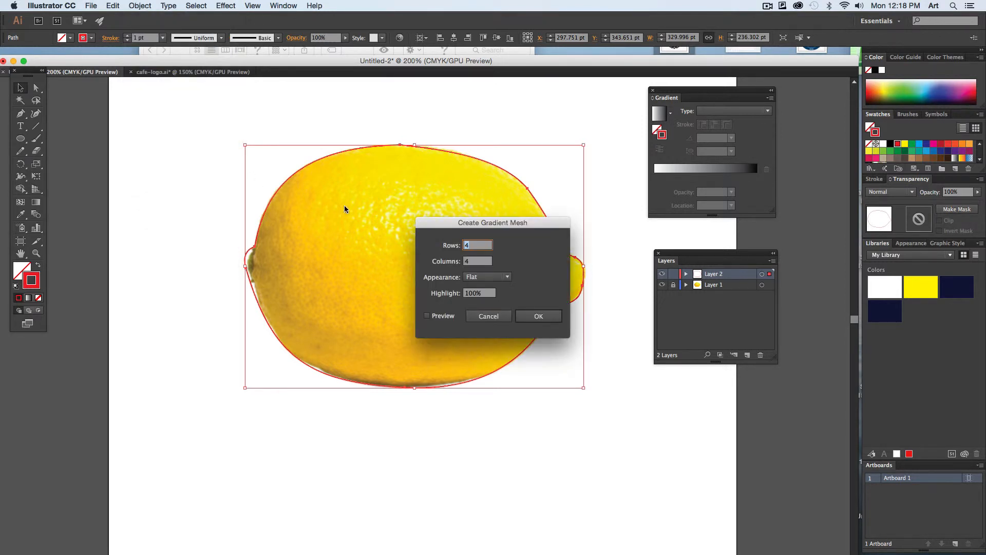
drag(486, 223, 616, 160)
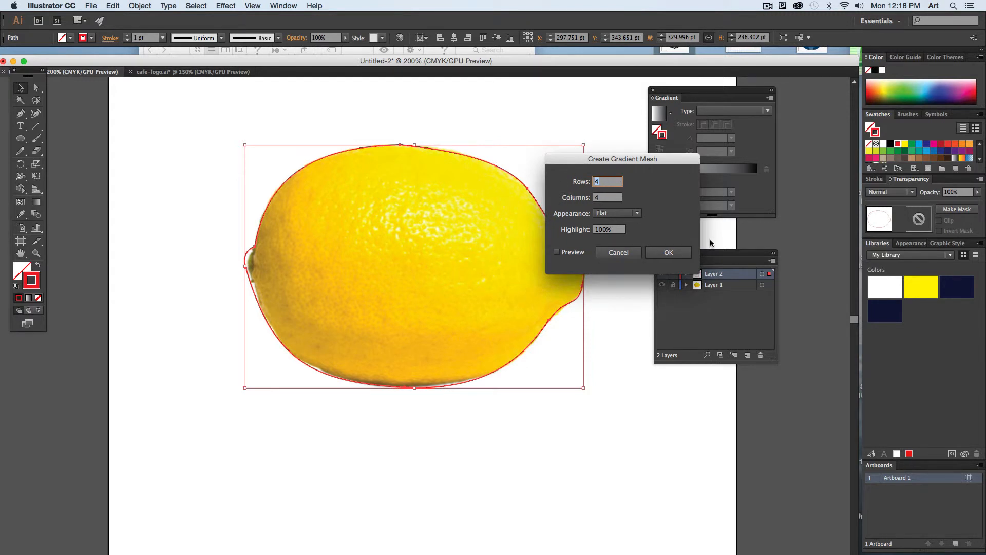
click(557, 252)
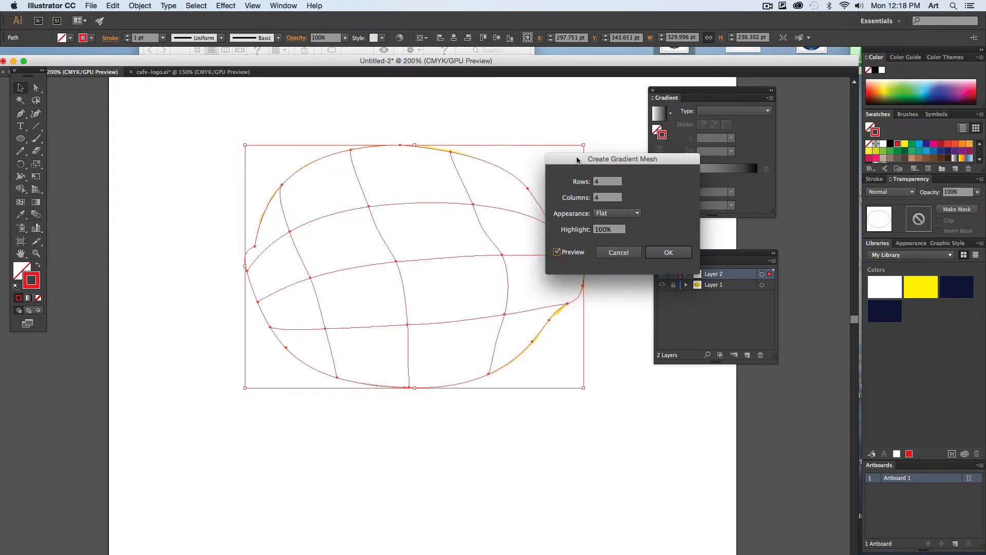
drag(577, 160, 637, 148)
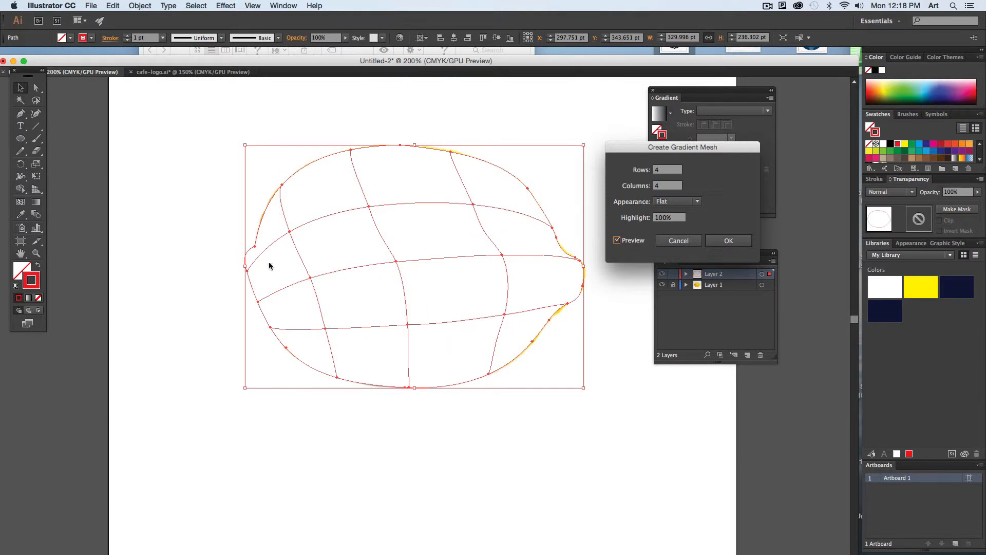
- Set the gradient mesh to 9 rows
click(668, 172)
key(Up)
- Try 10 columns for the gradient mesh preview and reduce the mesh to 5 columns
key(Up)
key(Up)
key(Up)
key(Up)
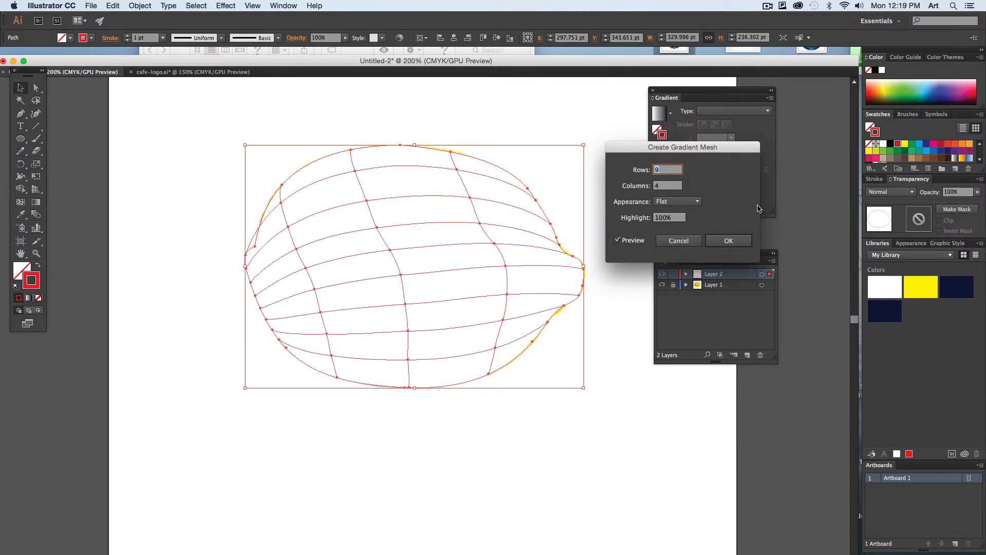
click(668, 186)
key(Up)
key(Up)
key(Up)
key(Up)
key(Up)
key(Up)
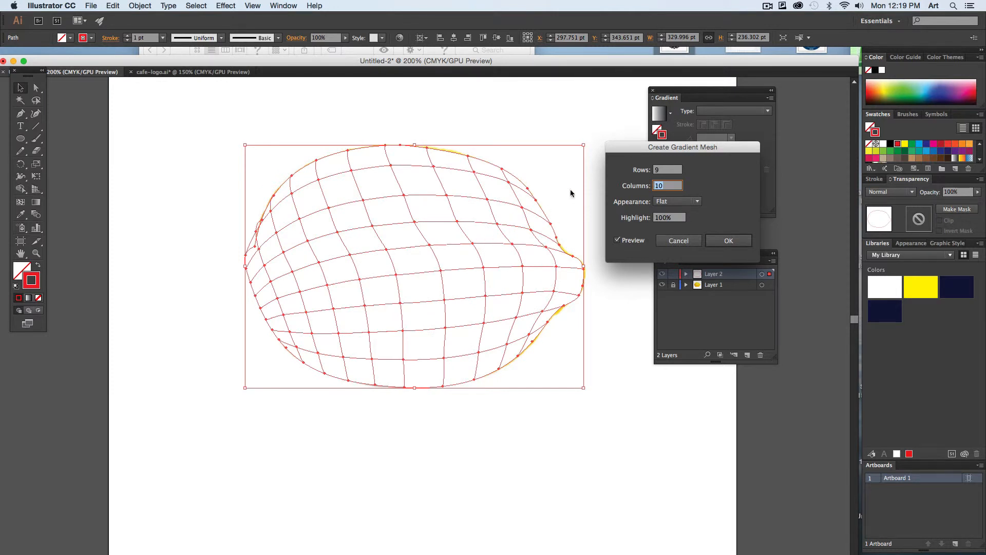
key(Down)
key(Down)
key(Down)
key(Down)
key(Down)
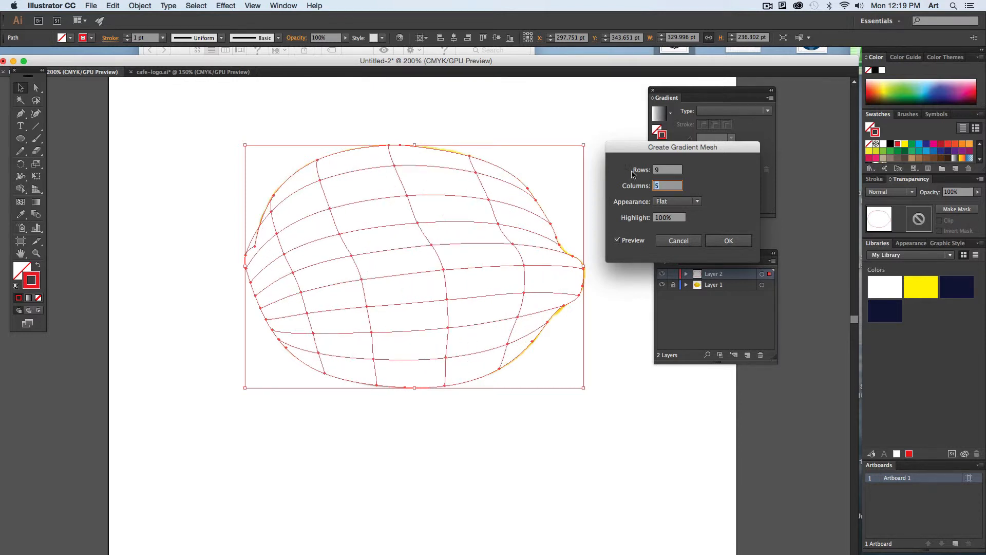
- Reduce the gradient mesh to 5 rows and create it with the Flat appearance
click(668, 170)
key(Down)
key(Down)
key(Down)
key(Down)
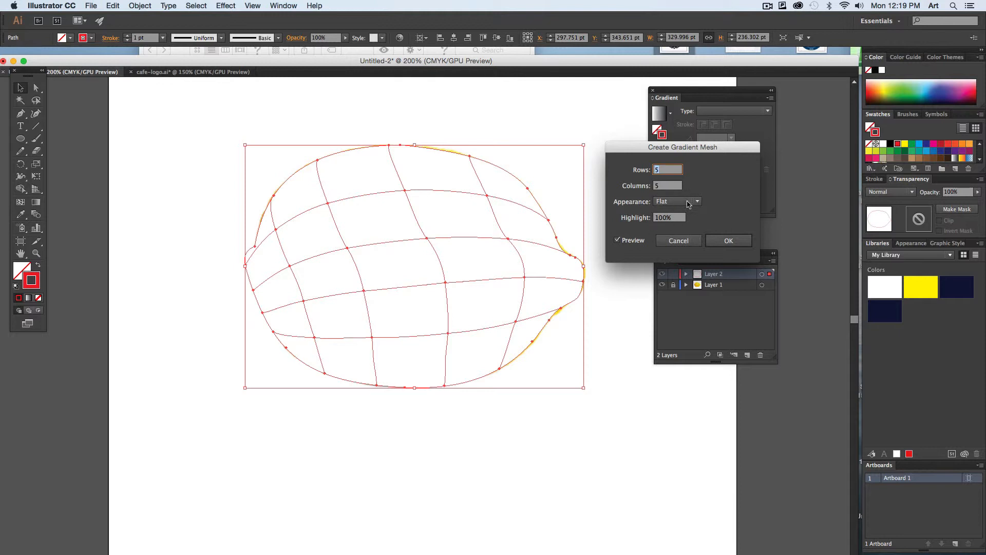
click(732, 243)
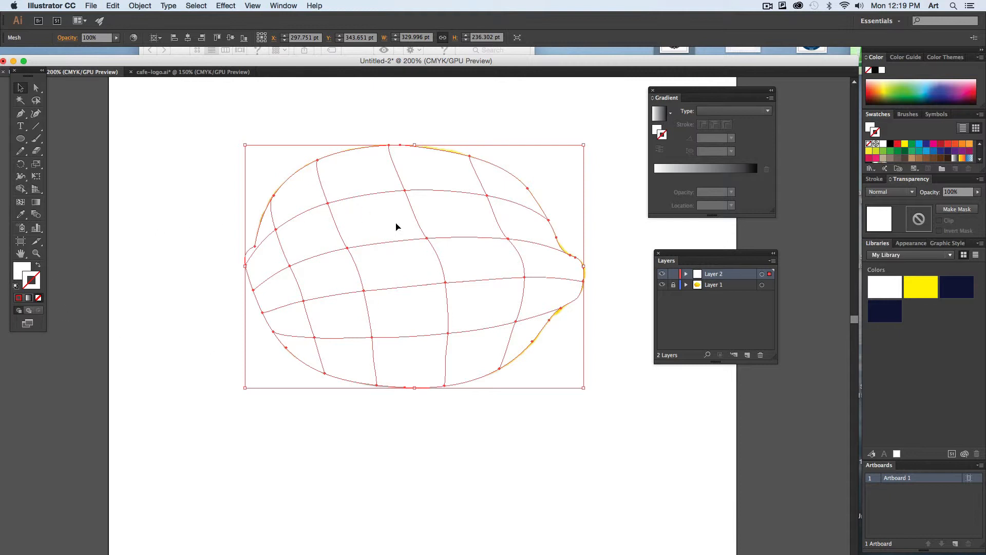
- Try red and blue swatches as the fill of the whole lemon mesh, finishing with light blue
click(20, 267)
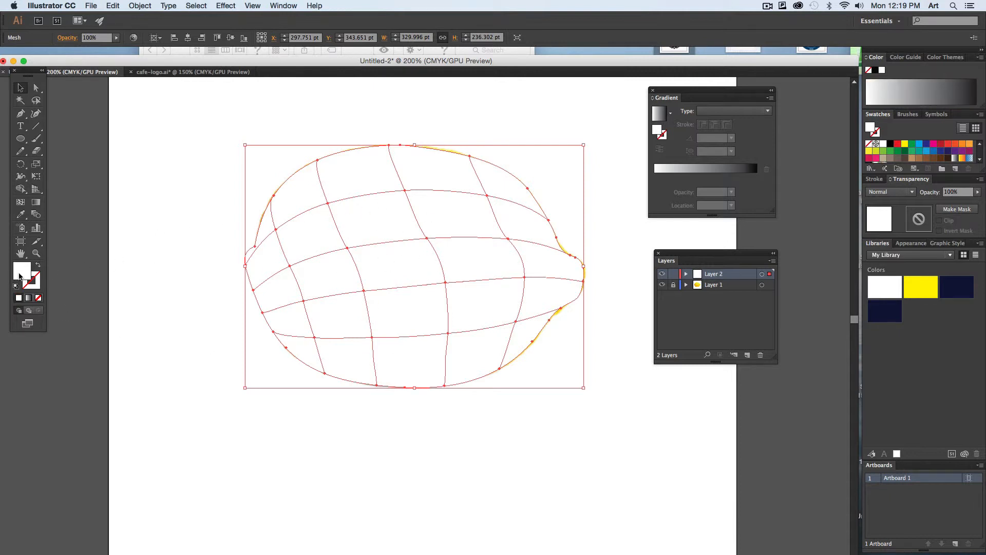
click(898, 144)
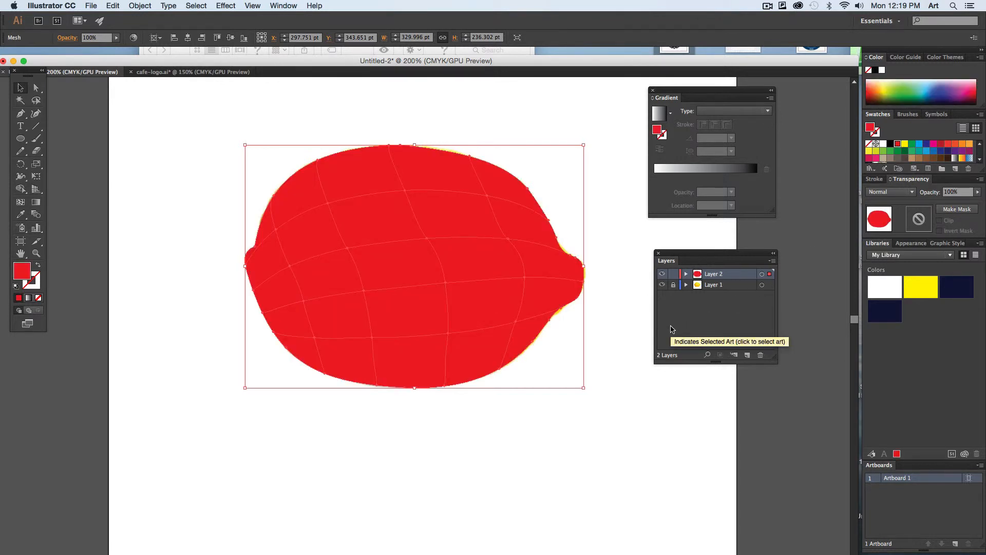
click(920, 145)
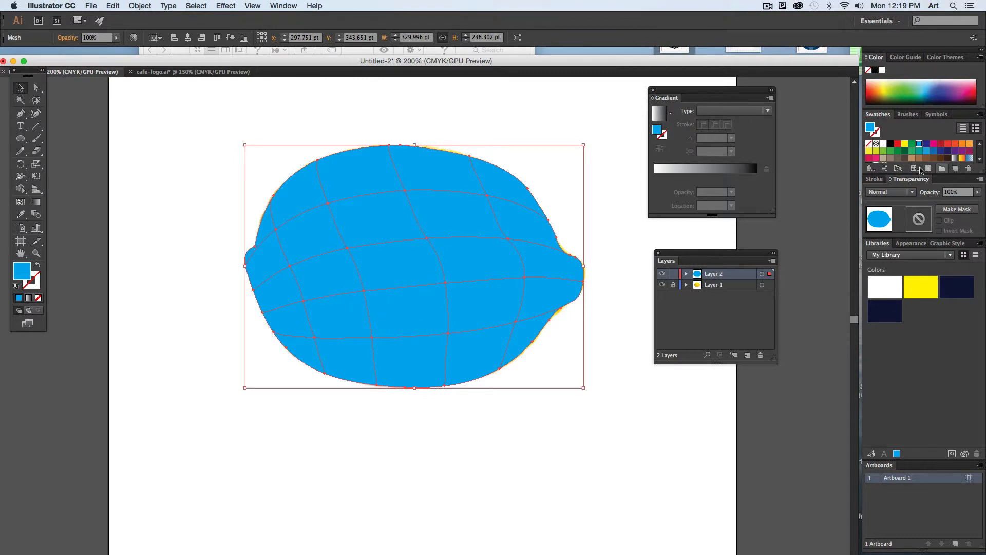
click(949, 144)
click(898, 143)
click(917, 145)
- Directly select only the mesh patch at the lemon's upper left and colour it dark red
click(36, 89)
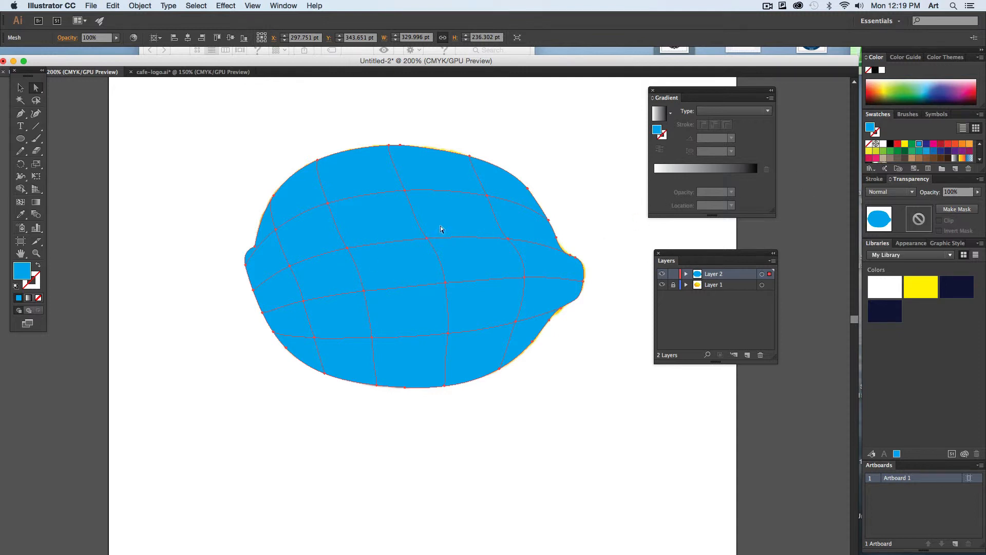
click(332, 134)
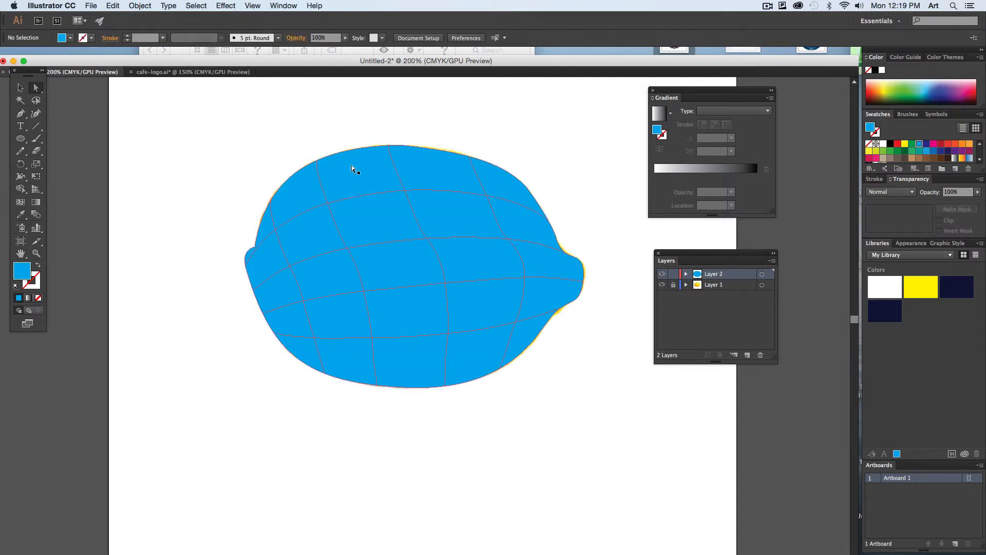
click(356, 175)
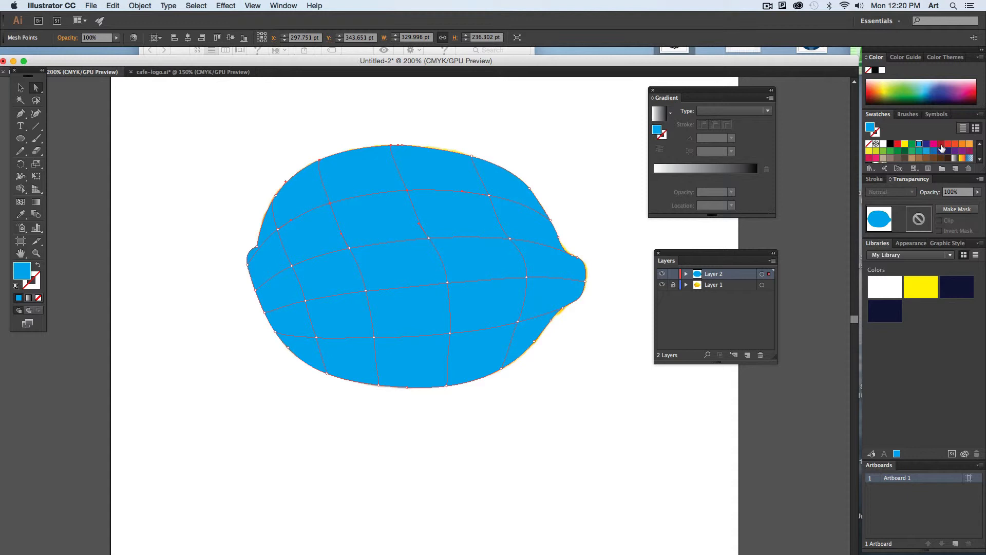
click(941, 146)
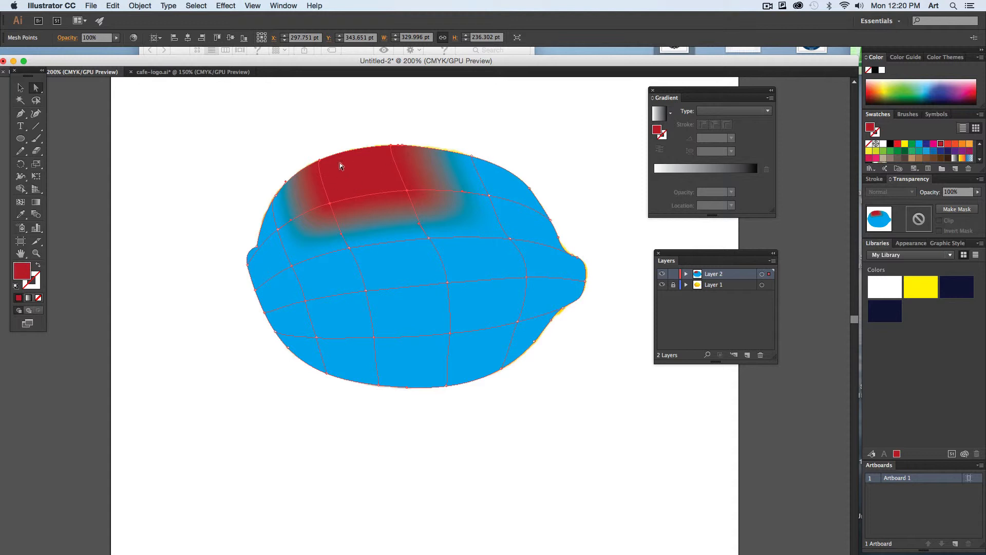
- Colour the patch below the red one orange, the one at the top centre yellow-green, and the patch beneath that beige
click(378, 214)
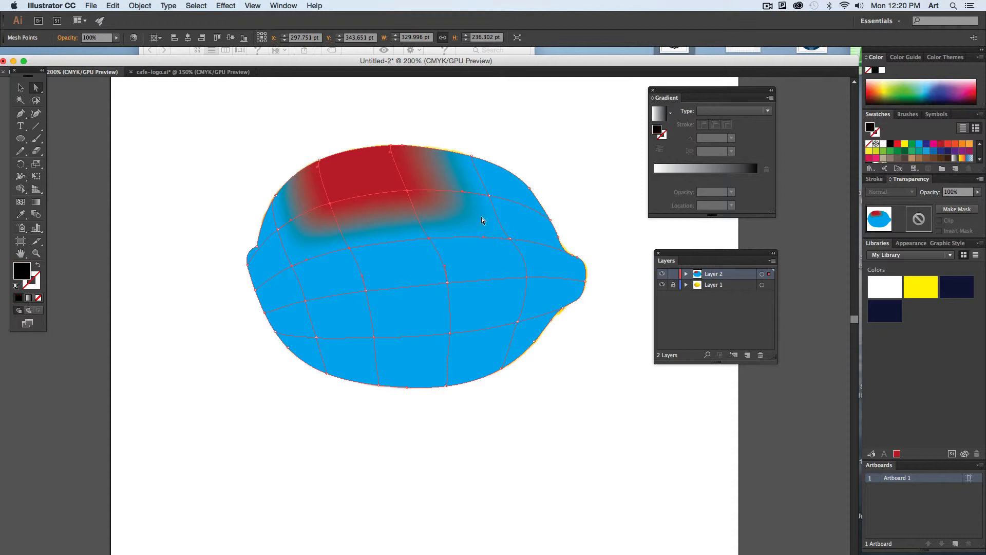
click(963, 143)
click(477, 267)
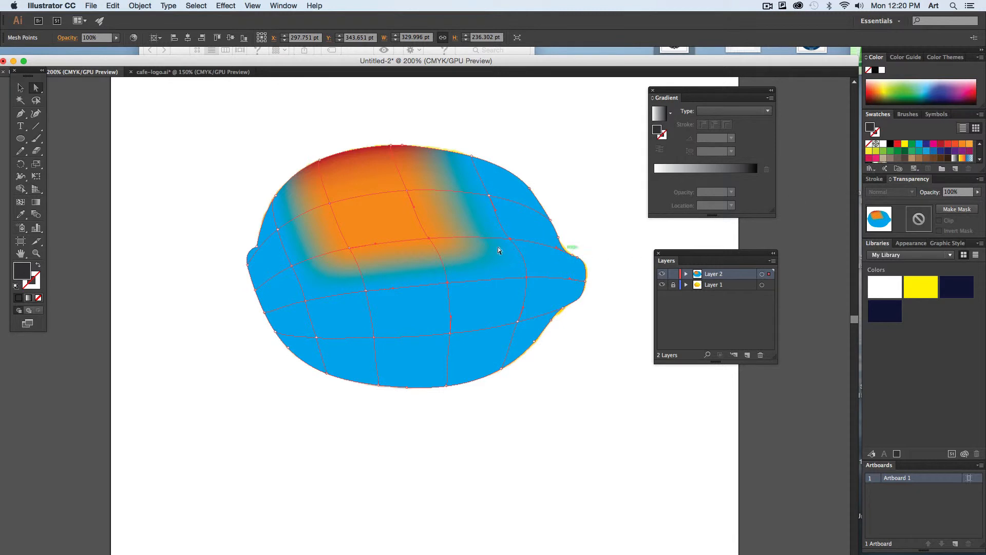
click(431, 176)
click(877, 151)
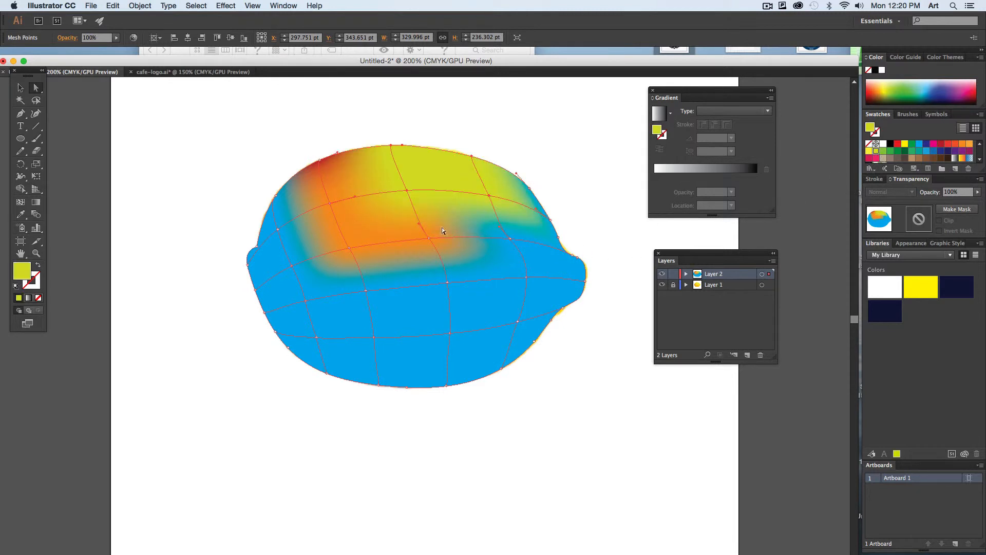
click(883, 158)
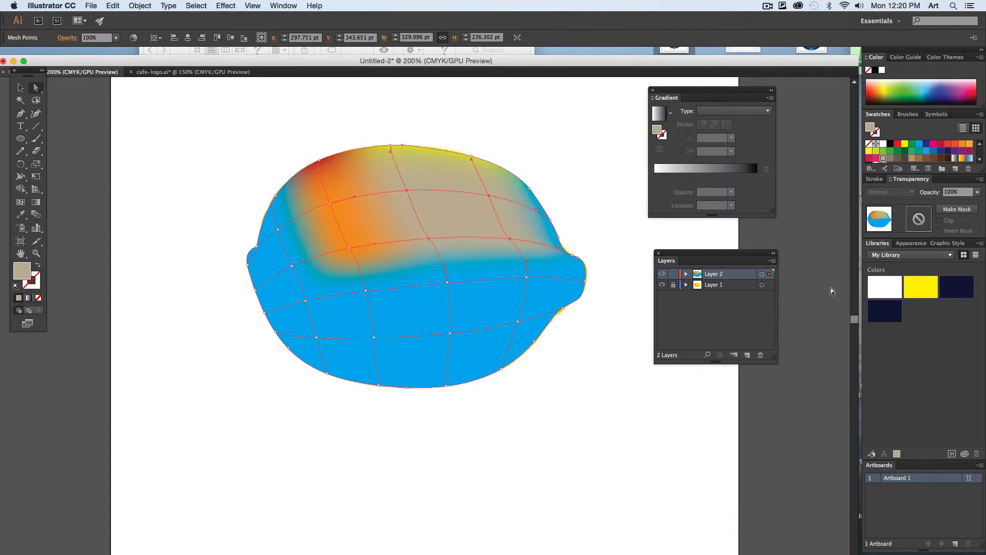
- Colour the upper-centre mesh point yellow and the neighbouring point toward the lemon's tip dark green
click(414, 185)
click(408, 191)
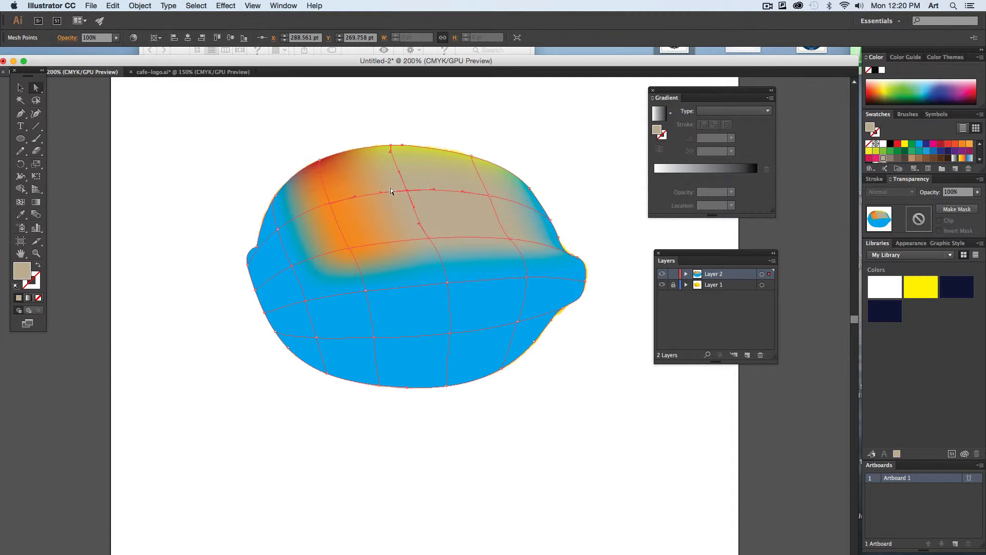
click(868, 151)
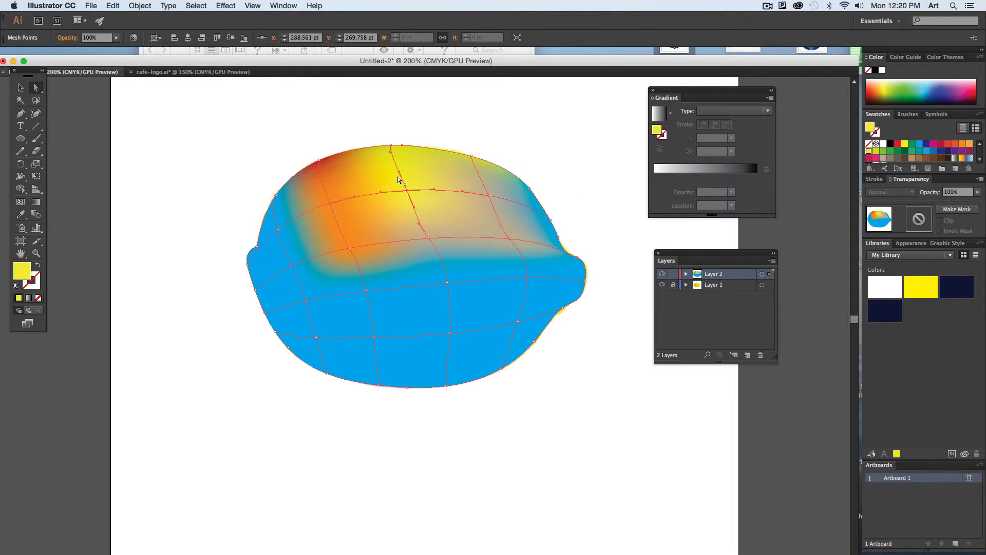
click(489, 196)
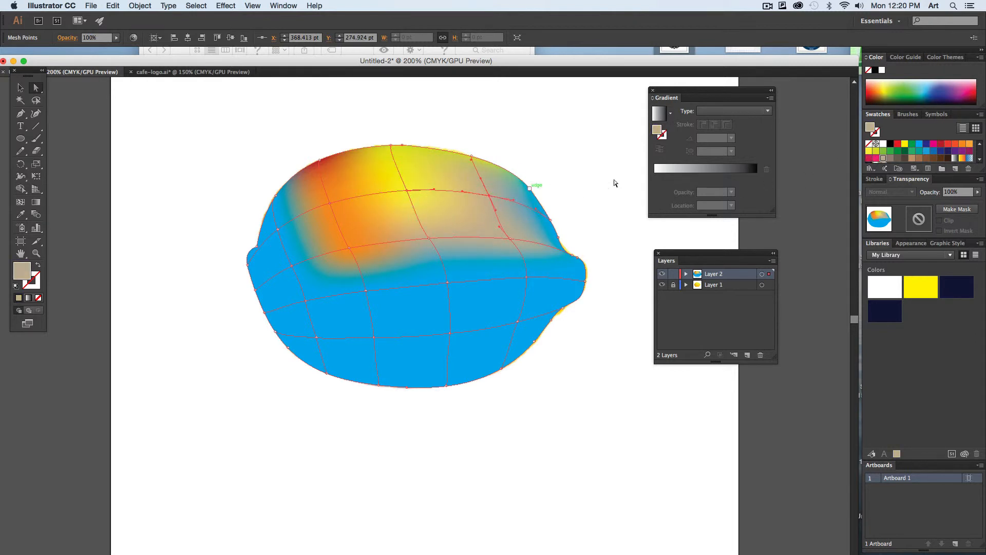
click(899, 152)
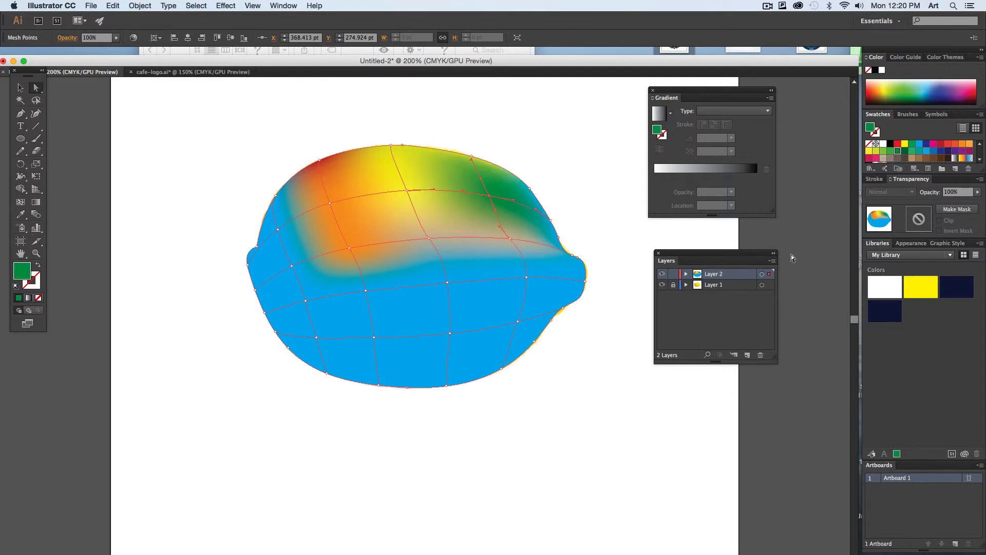
- Colour the mesh point below the dark green one crimson and the next point down green, leaving nothing selected
click(509, 238)
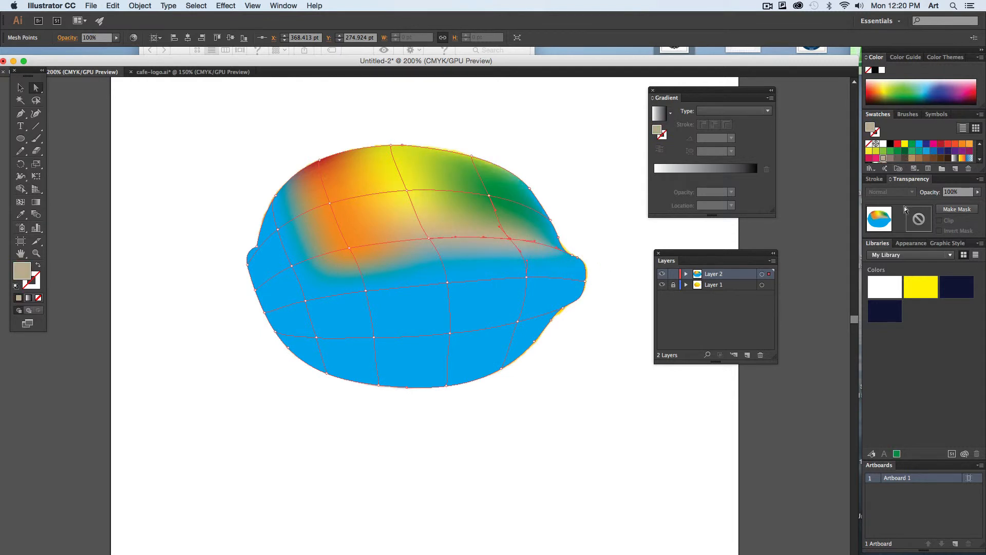
click(868, 158)
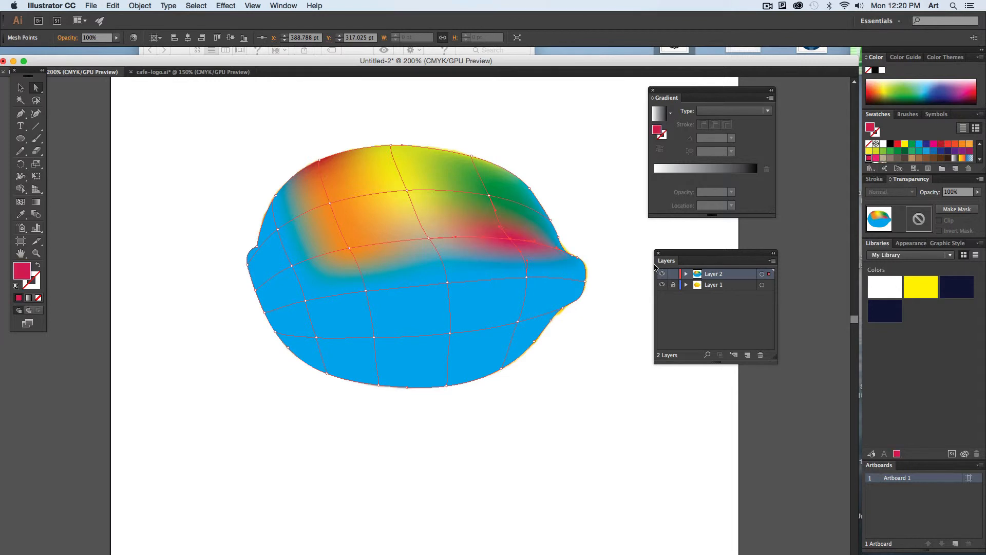
click(526, 278)
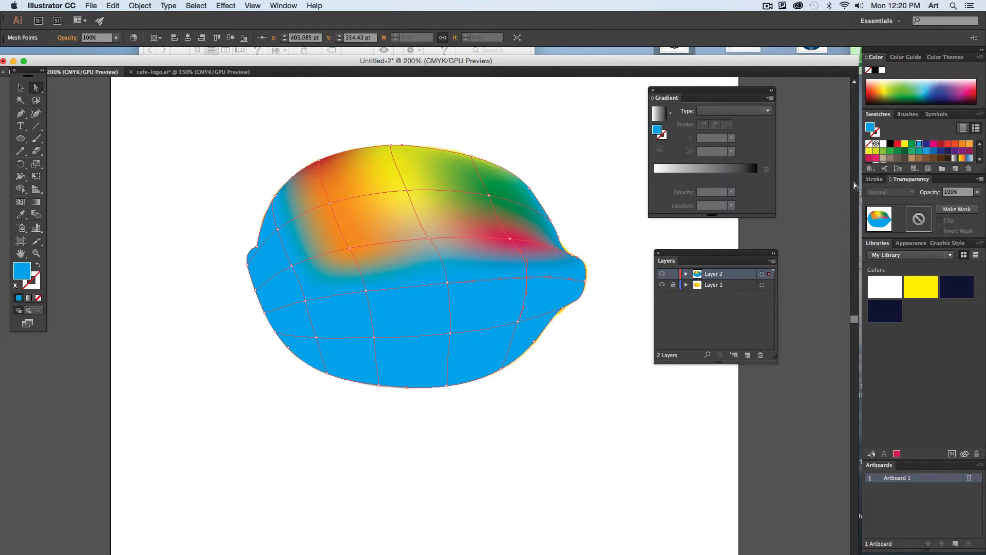
click(912, 151)
click(597, 355)
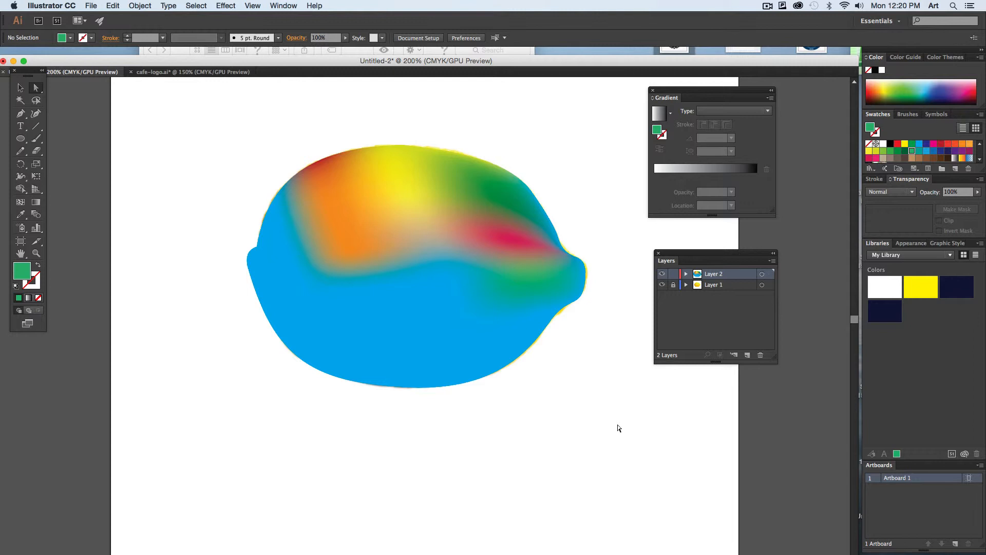
- Move the lower mesh points near the lemon's tip down and inward to distort the colour blend
click(542, 320)
drag(525, 277, 483, 358)
click(557, 449)
click(508, 314)
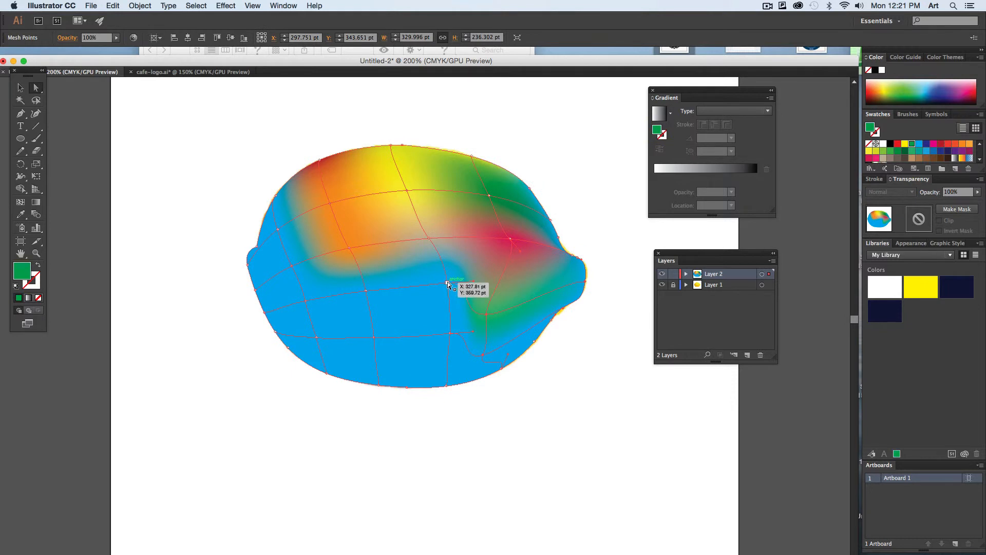
mouse_move(448, 283)
mouse_down()
mouse_move(397, 302)
mouse_move(446, 287)
mouse_up()
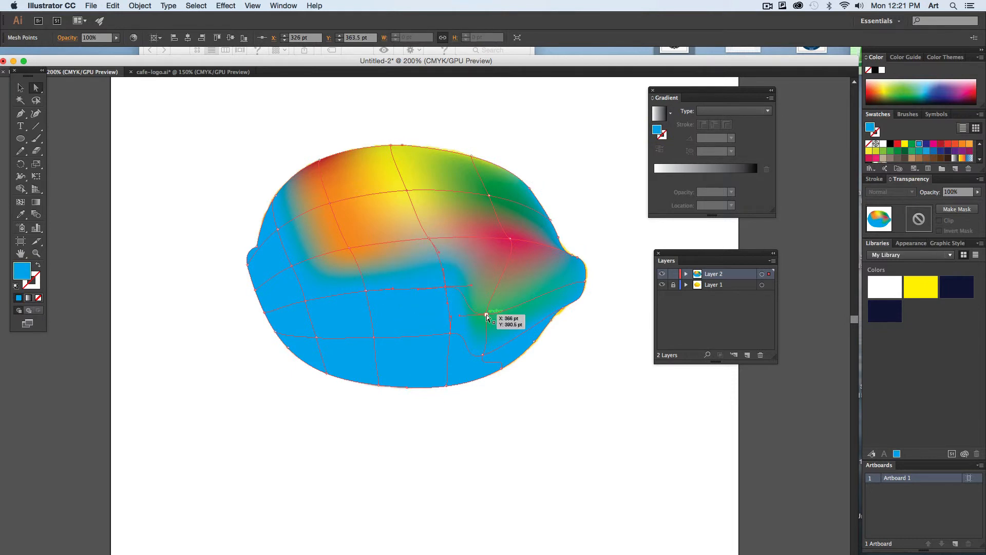
- Move the displaced mesh points back toward the lemon's tip to even out the grid lines
drag(486, 315, 517, 268)
drag(483, 355, 508, 329)
click(518, 270)
drag(517, 270, 515, 280)
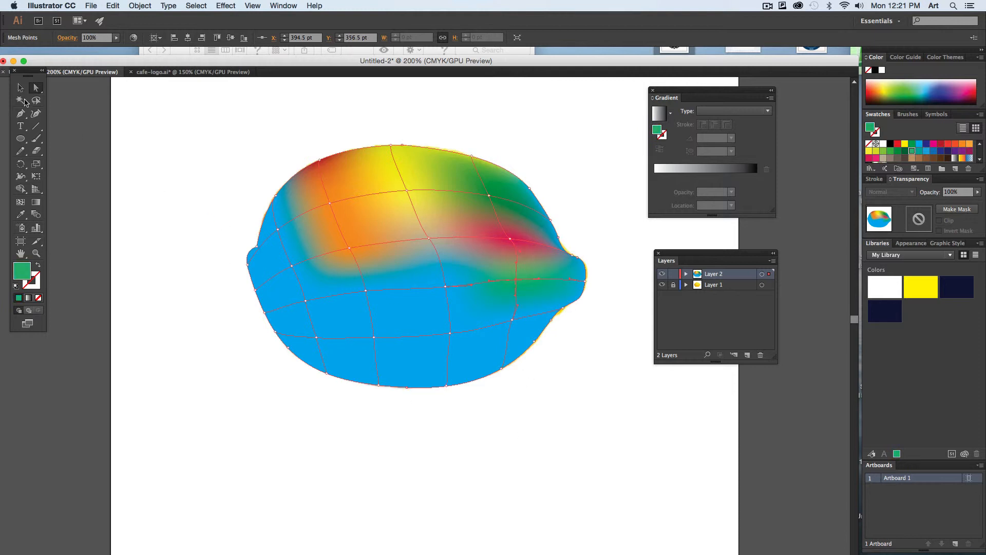
- Select the whole gradient mesh and move it directly below the lemon photo
click(21, 87)
click(245, 105)
drag(341, 171, 343, 408)
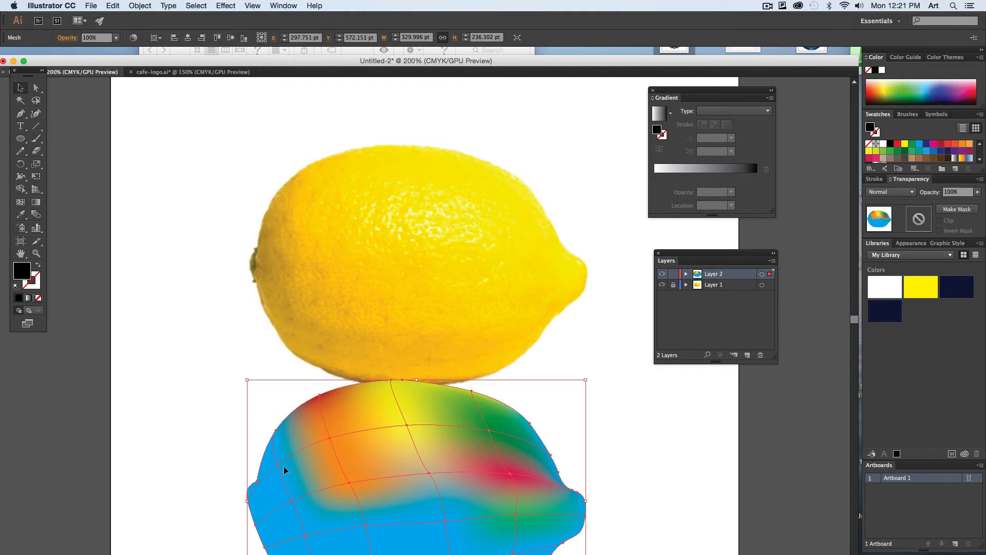
scroll(315, 458, down, 3)
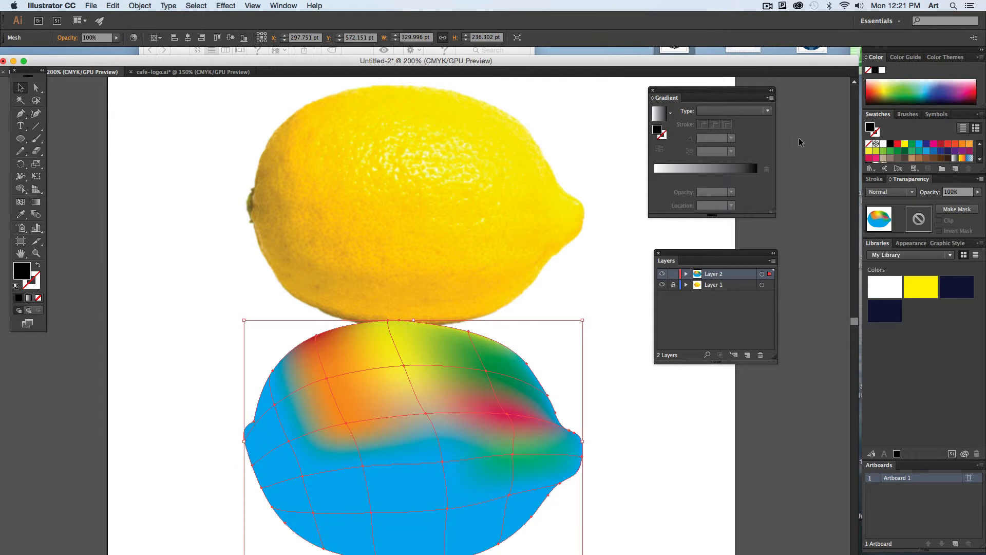
- Fill the entire mesh with the yellow swatch, nudge it slightly upward and deselect it
click(905, 145)
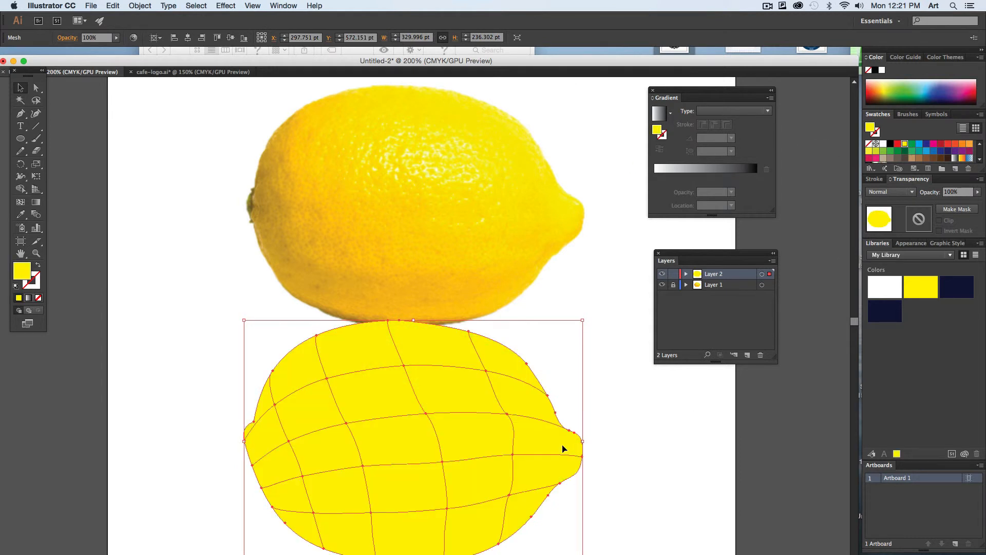
drag(404, 438, 403, 424)
click(187, 217)
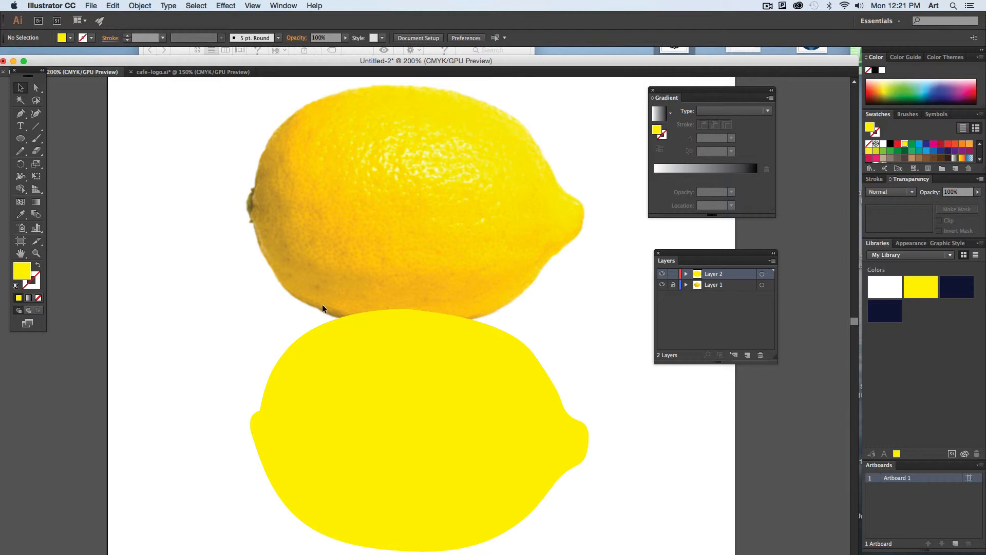
- With nothing selected, sample brown and yellow tones from several areas of the lemon photo using the Eyedropper
click(20, 215)
click(261, 193)
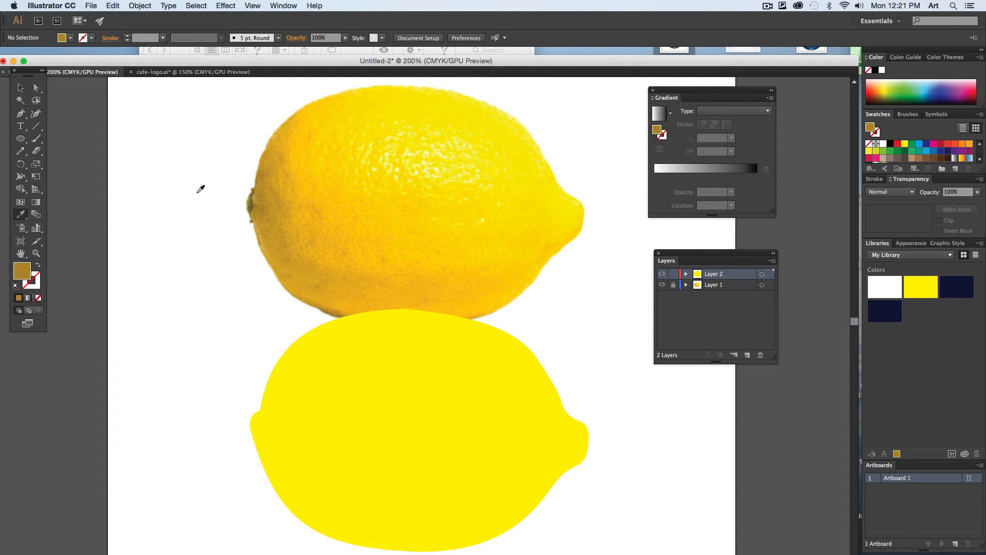
click(363, 184)
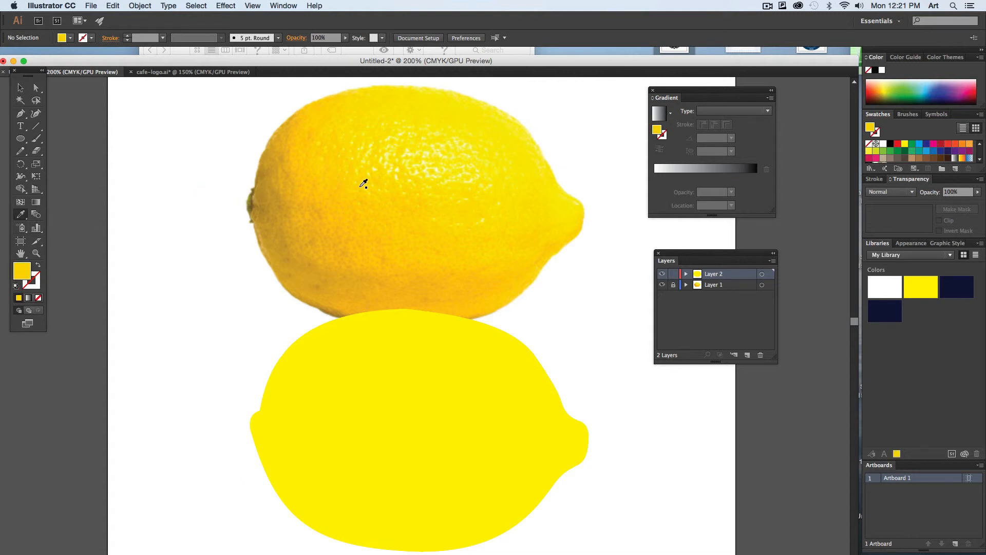
click(409, 166)
click(436, 208)
click(514, 163)
click(329, 247)
click(365, 258)
- Select the mesh point at the lemon's stem end and colour it with the brown sampled from the photo's stem end
click(36, 88)
click(252, 432)
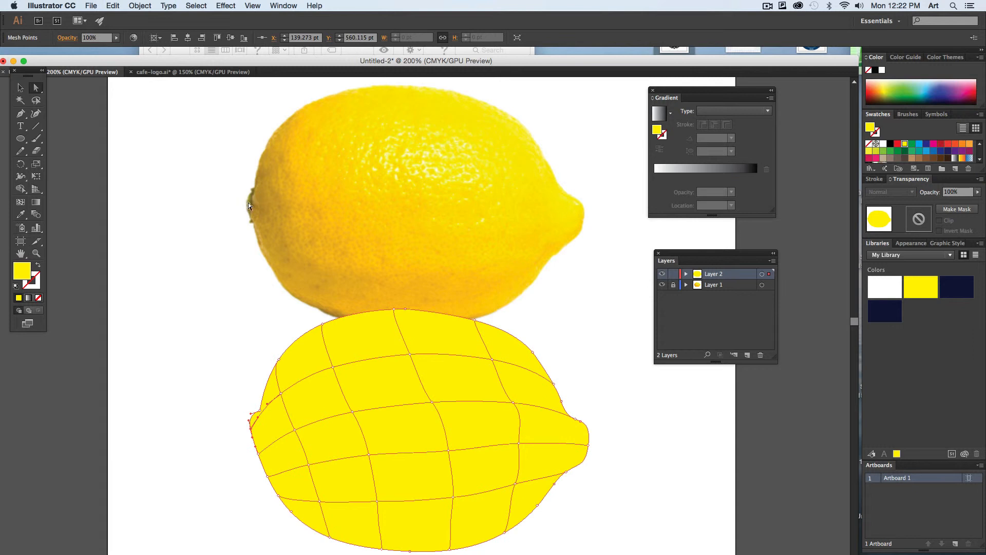
click(20, 214)
click(255, 207)
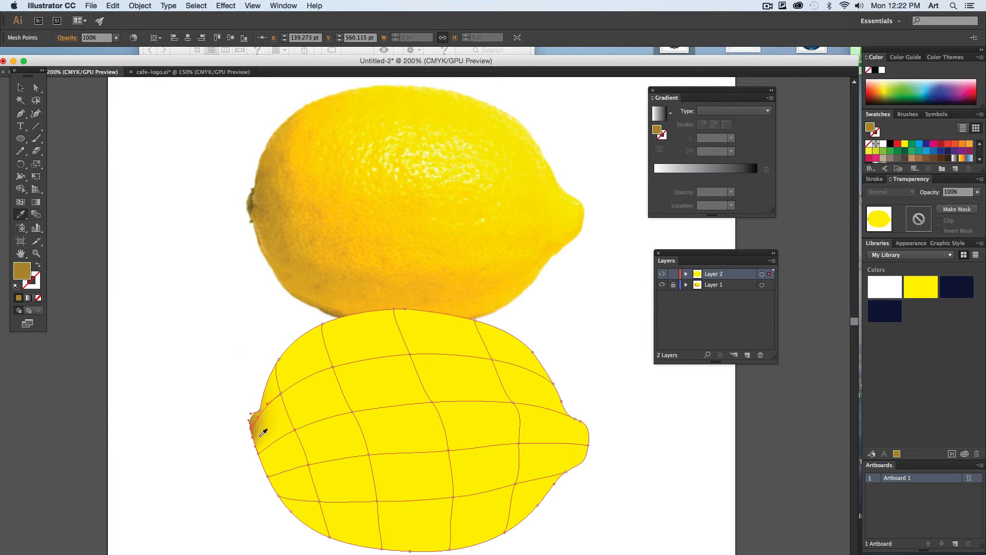
- Colour the edge mesh point just below the stem end with golden brown sampled from the photo's lower stem side, and deselect the mesh
click(36, 88)
click(258, 453)
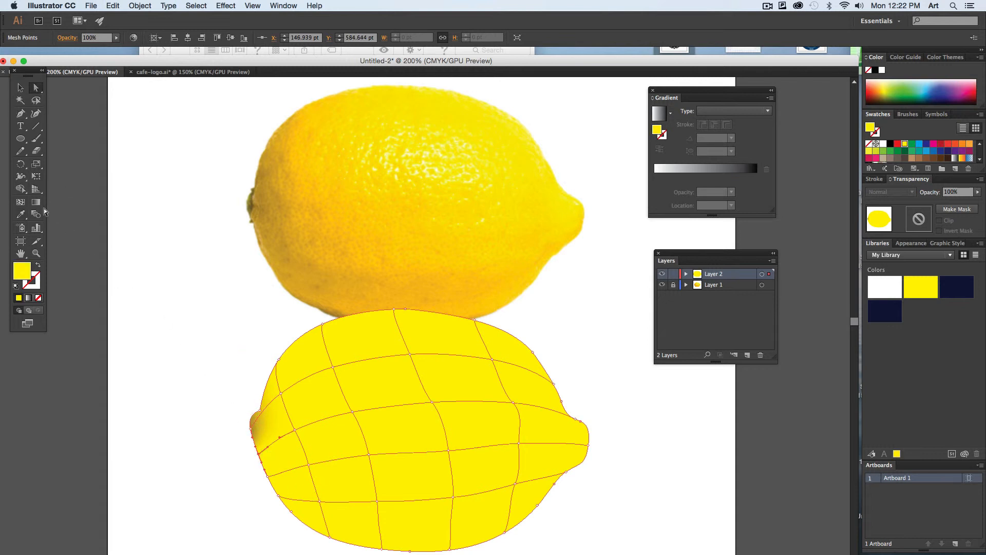
click(21, 215)
click(269, 238)
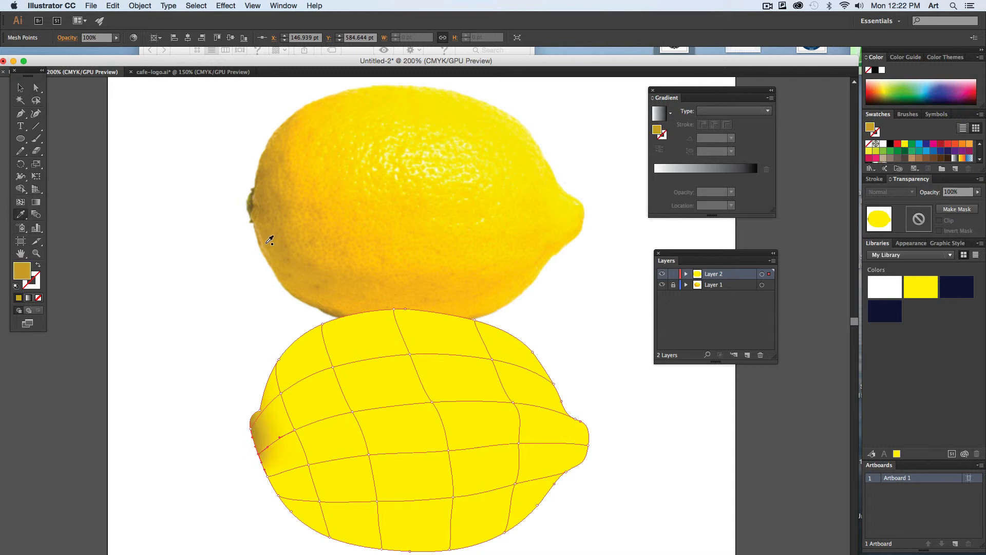
click(20, 88)
click(287, 553)
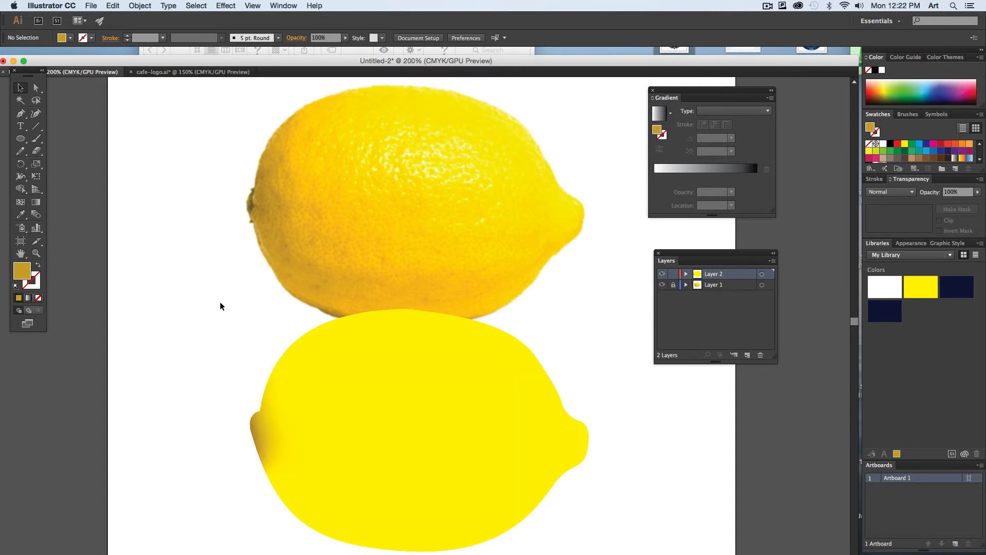
- Move the mesh back over the lemon photo, compare it by toggling Layer 2's visibility, and switch only Layer 2 to outline view
click(315, 465)
drag(331, 458, 323, 249)
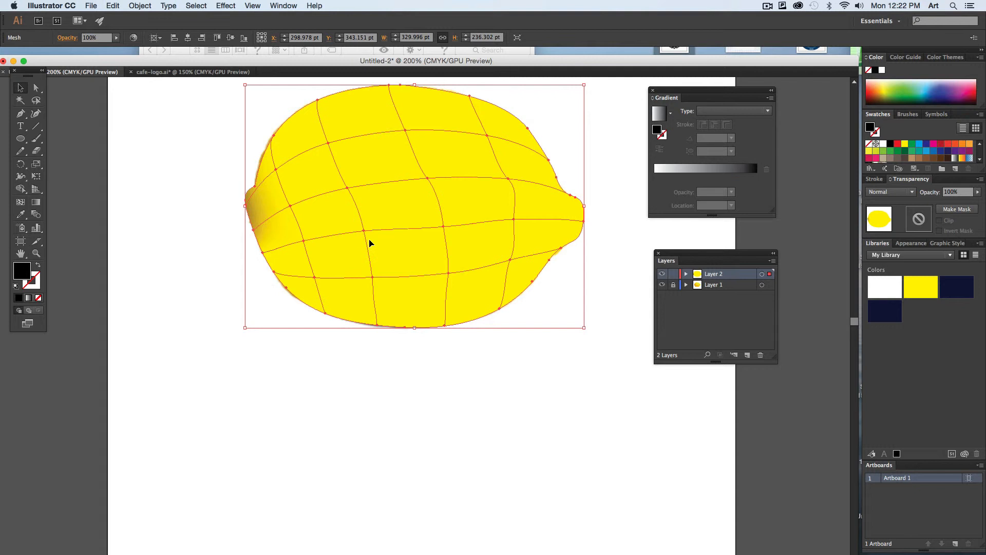
drag(685, 258, 664, 253)
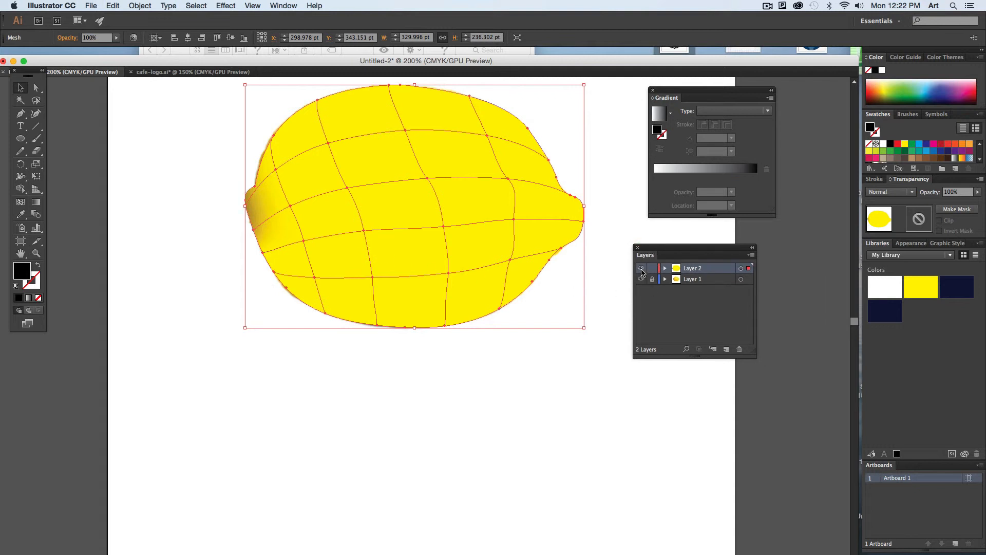
click(641, 269)
click(641, 268)
click(641, 268)
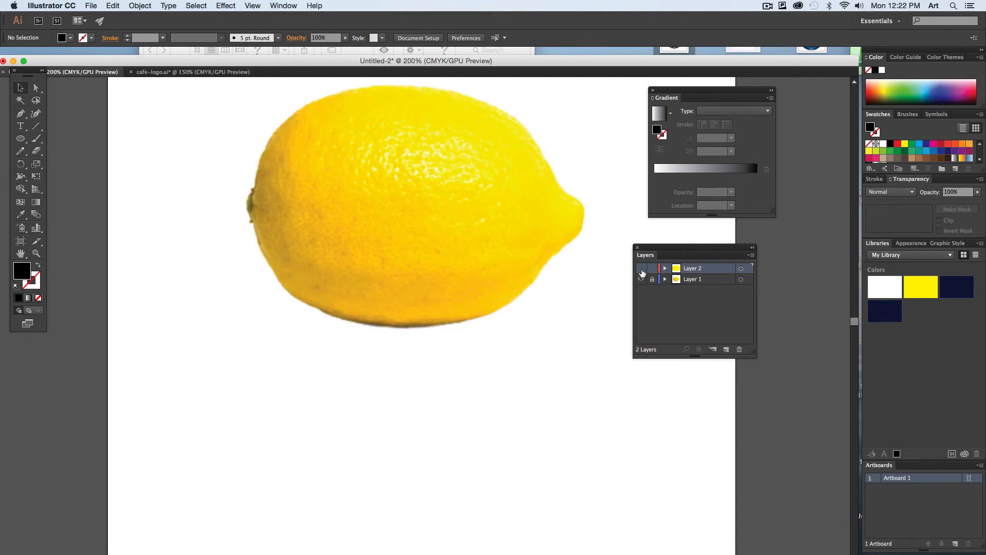
click(641, 269)
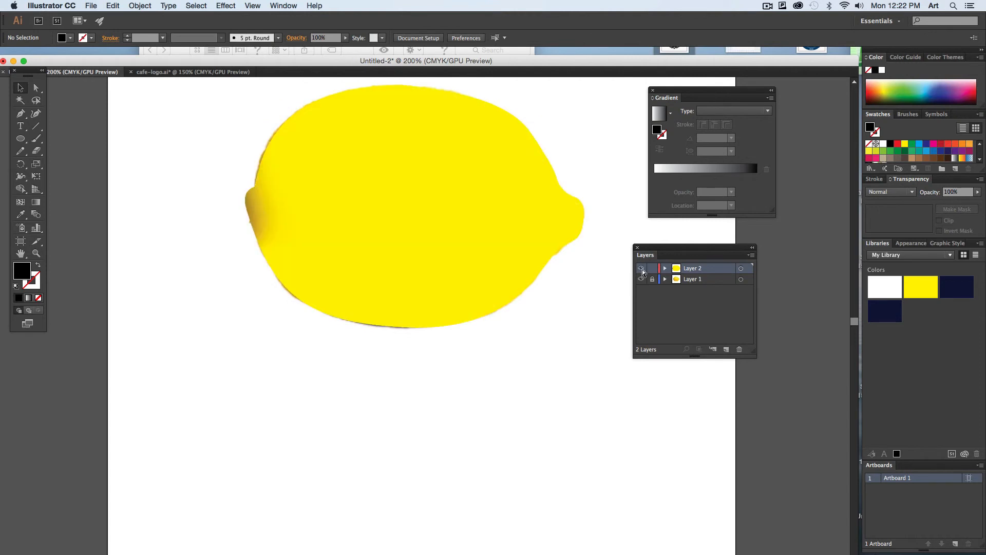
super+click(641, 269)
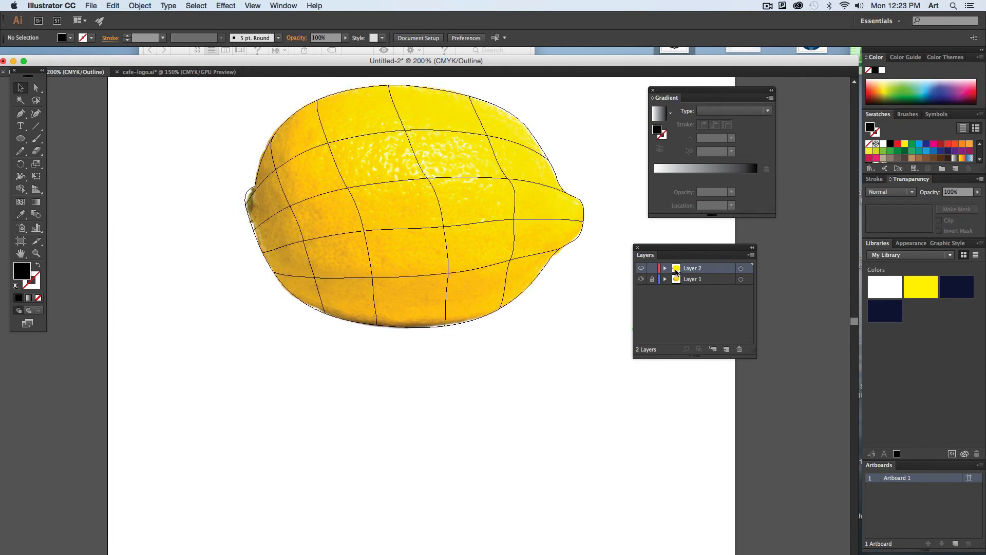
- Select the uppermost interior mesh point nearest the stem end and colour it with the brownish gold sampled from the photo beside it
click(278, 173)
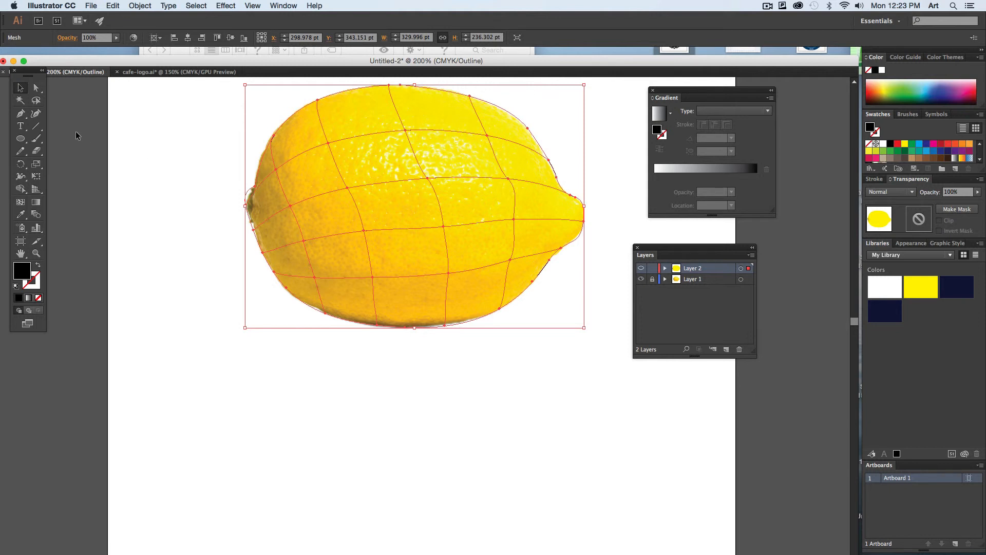
click(35, 88)
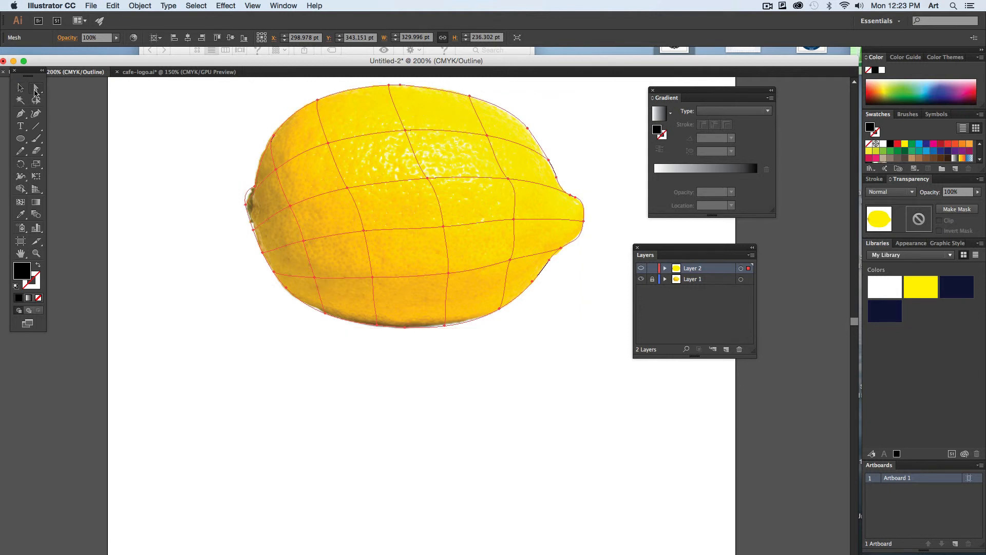
click(275, 173)
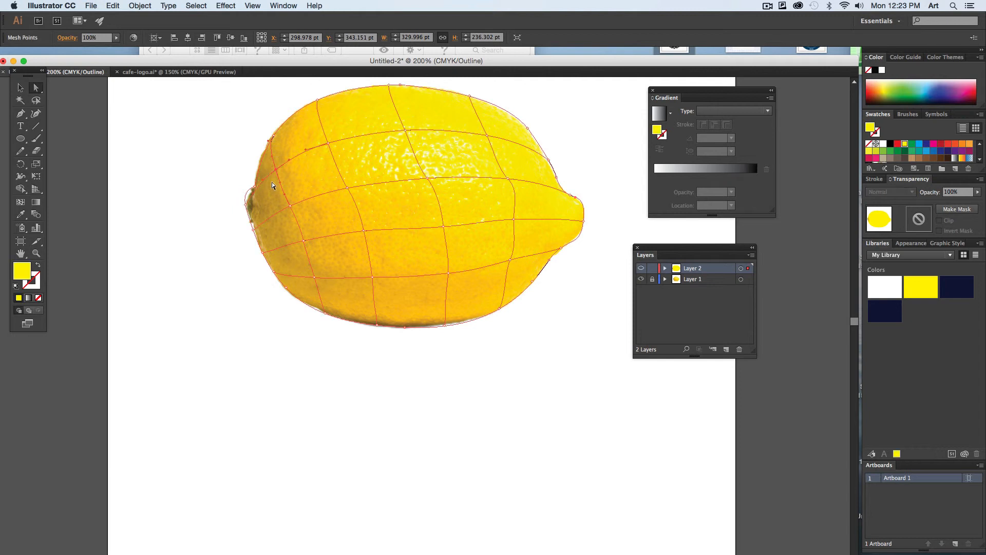
click(20, 214)
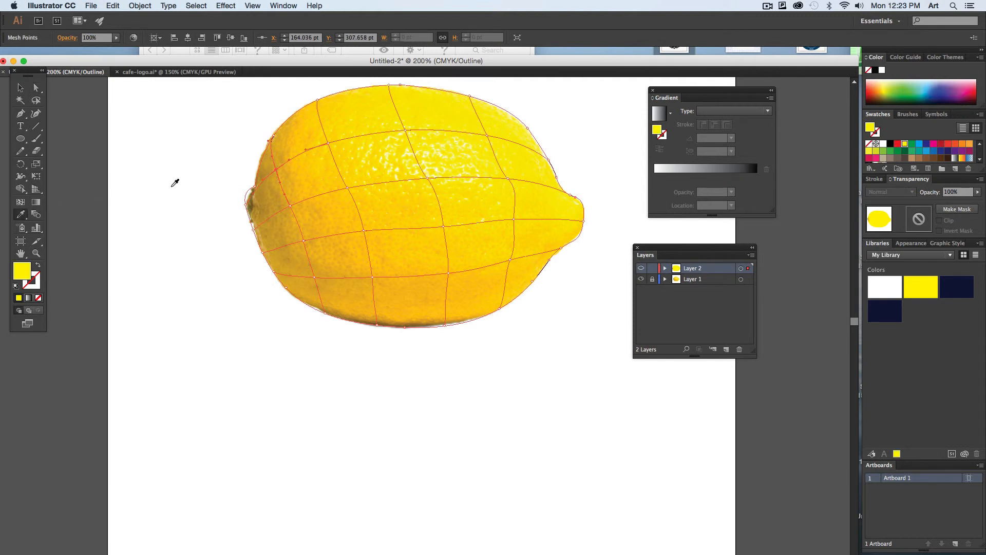
click(287, 167)
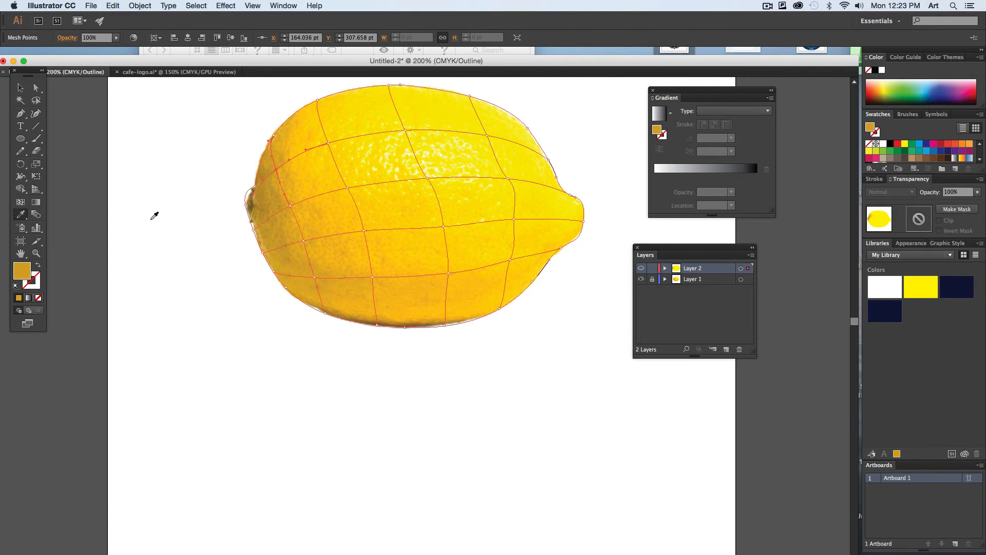
- Colour the other three interior mesh points in the column nearest the stem with golden tones sampled from the photo beside each
super+click(289, 205)
click(293, 197)
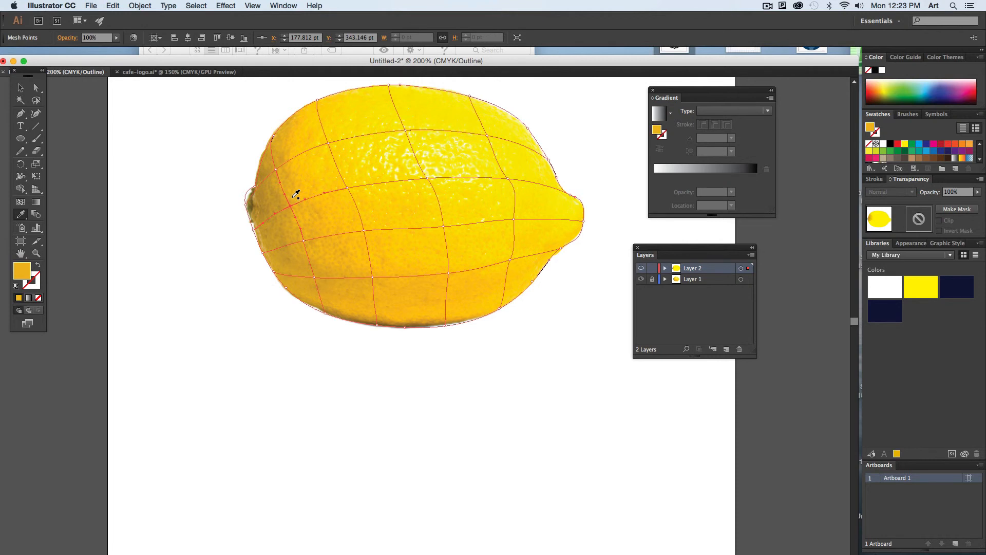
super+click(304, 241)
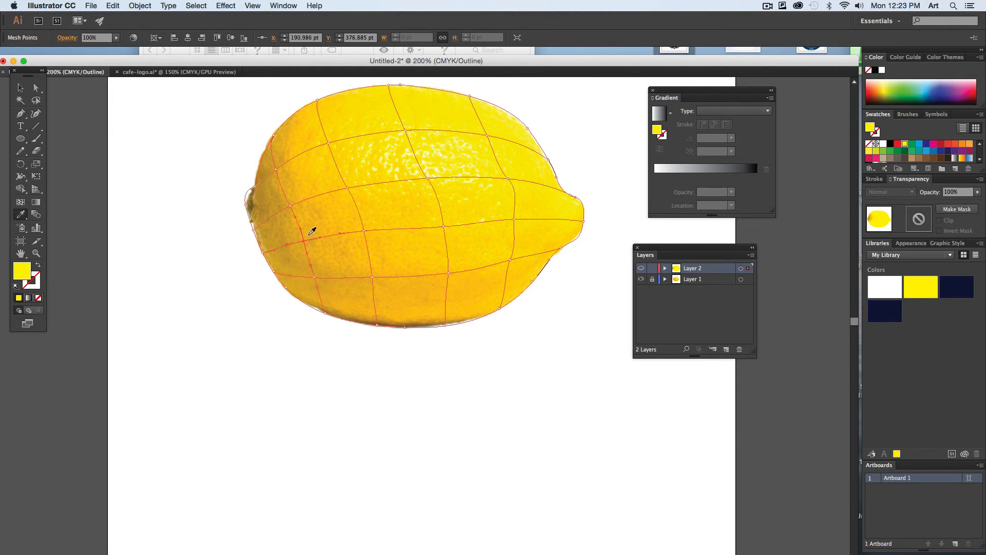
click(311, 232)
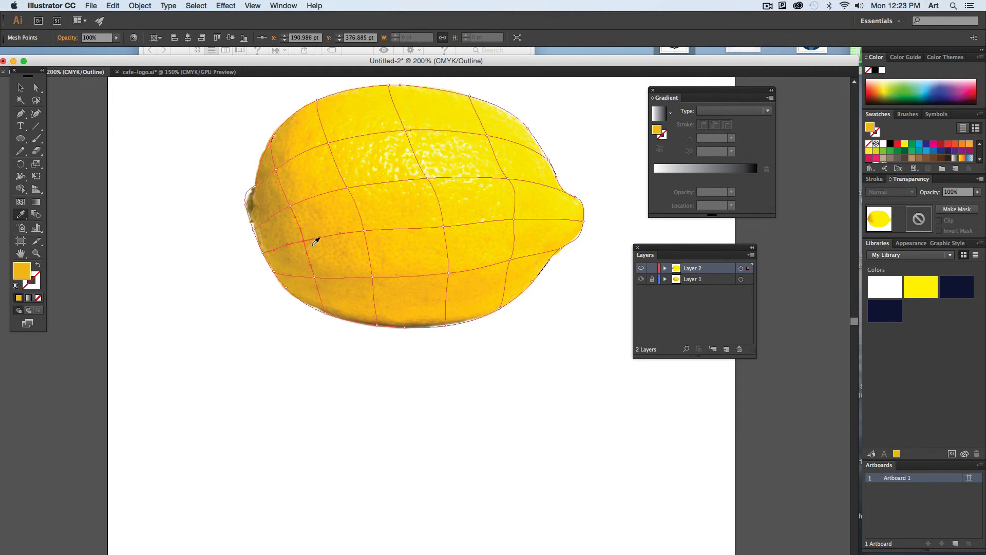
super+click(314, 275)
click(322, 266)
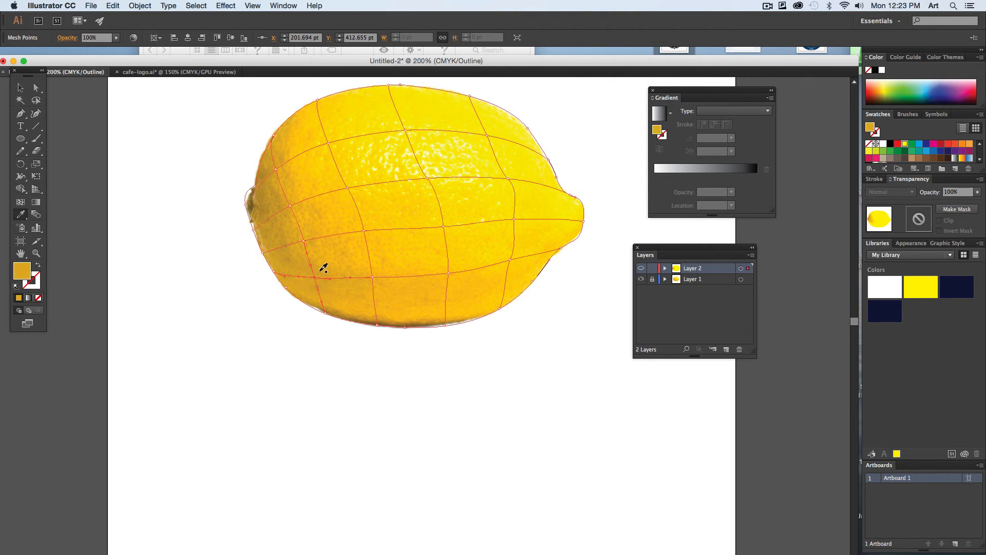
- Colour the first two mesh points along the lemon's lower edge with orange-gold tones sampled from the photo just inside the outline
super+click(324, 312)
click(335, 303)
super+click(379, 324)
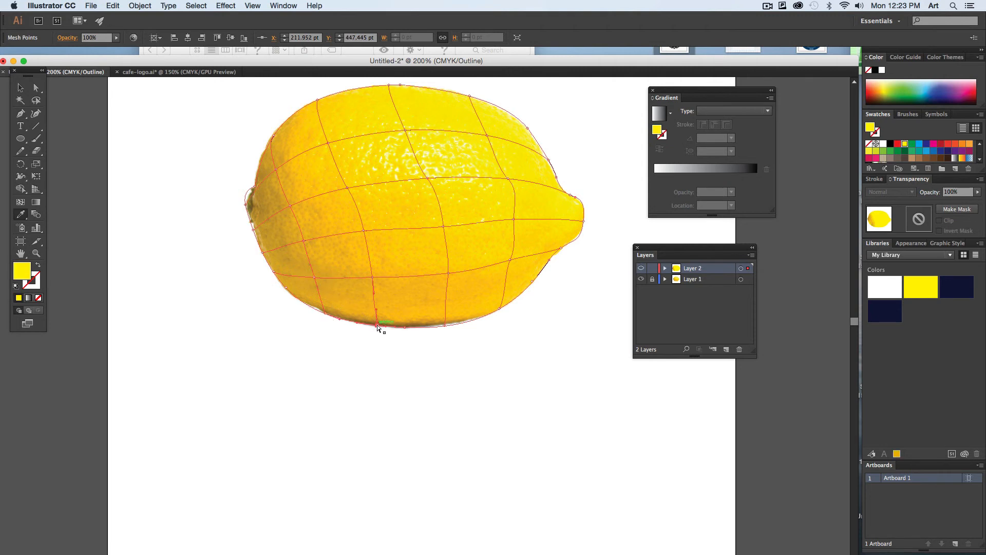
click(387, 316)
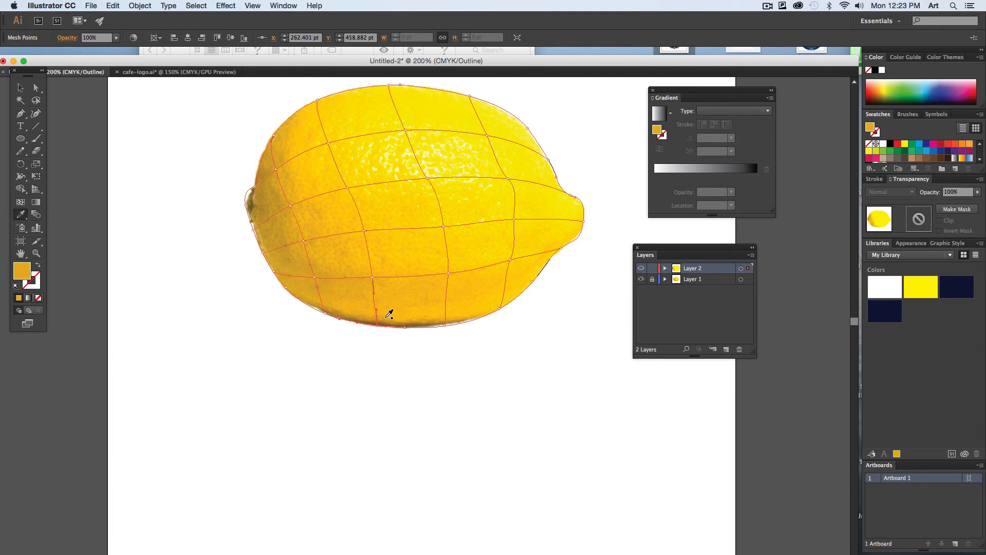
- Colour the four interior points of the second mesh column, working upward, with tones sampled beside each, and preview the mesh deselected
super+click(372, 278)
click(380, 266)
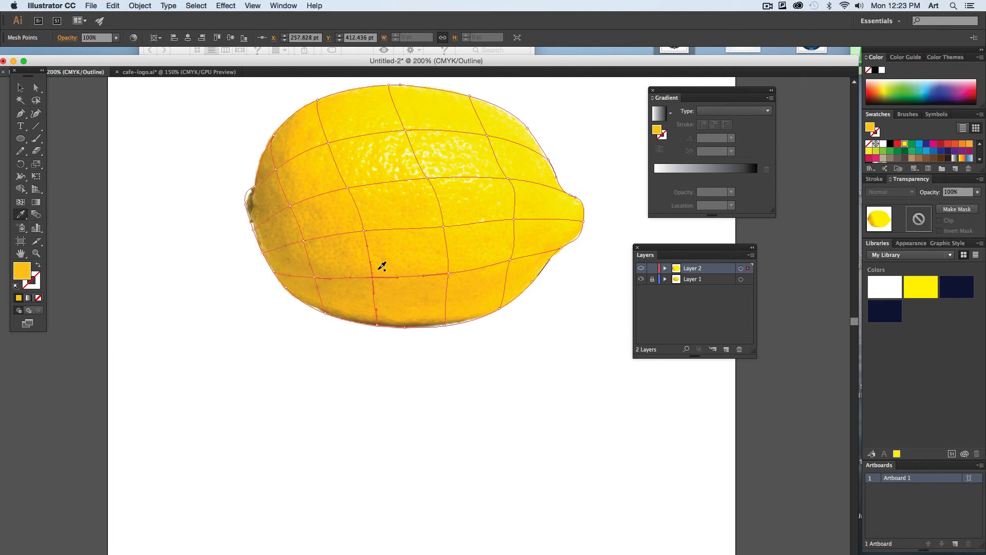
super+click(364, 231)
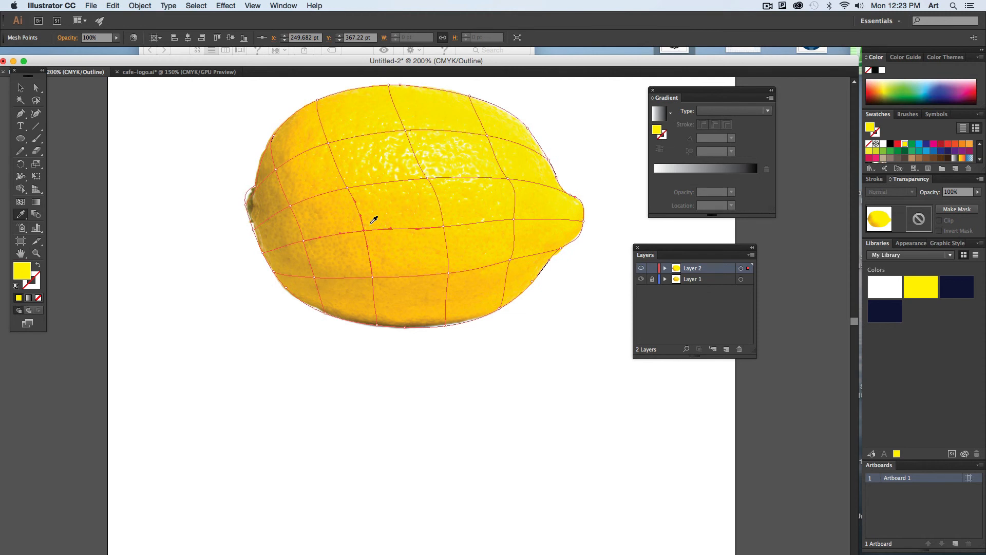
click(373, 220)
super+click(348, 189)
click(351, 179)
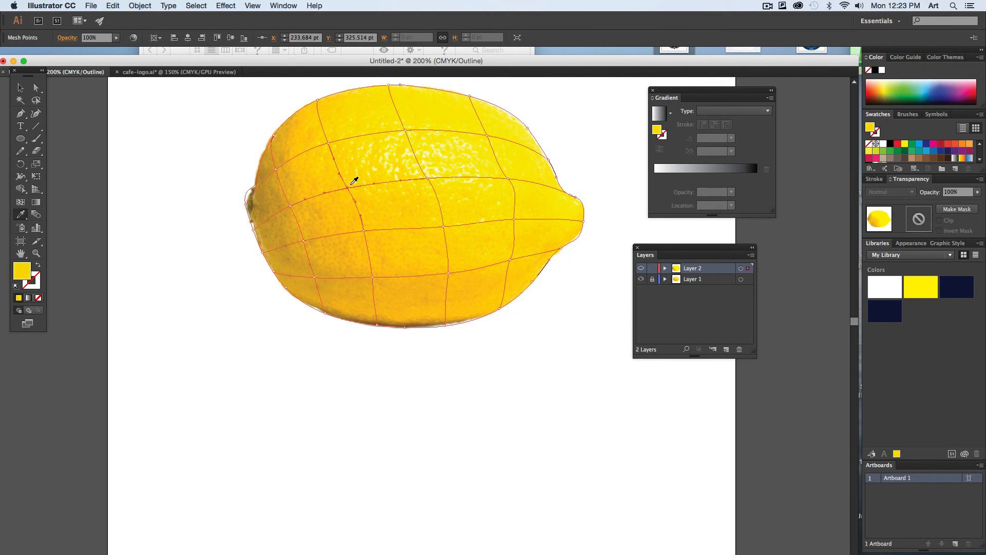
super+click(328, 142)
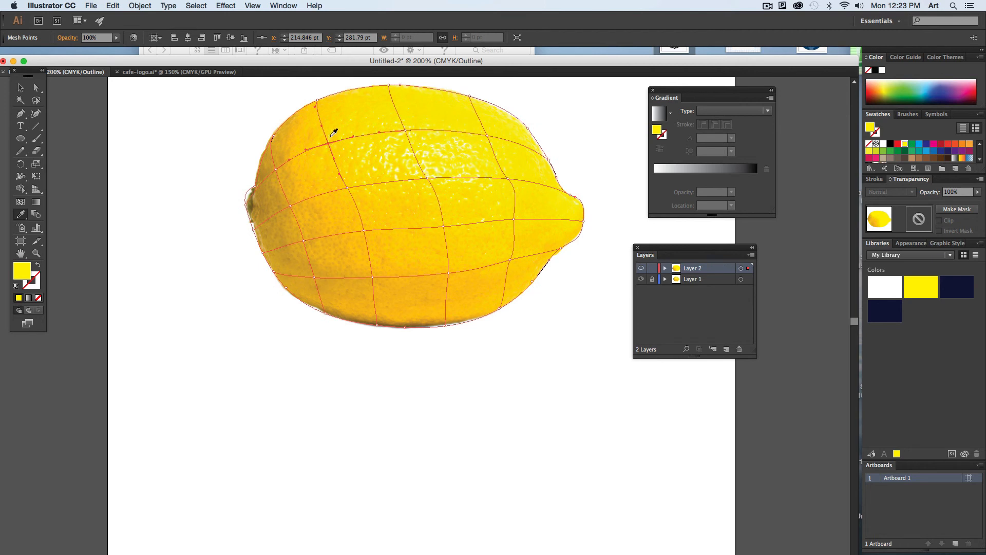
click(332, 135)
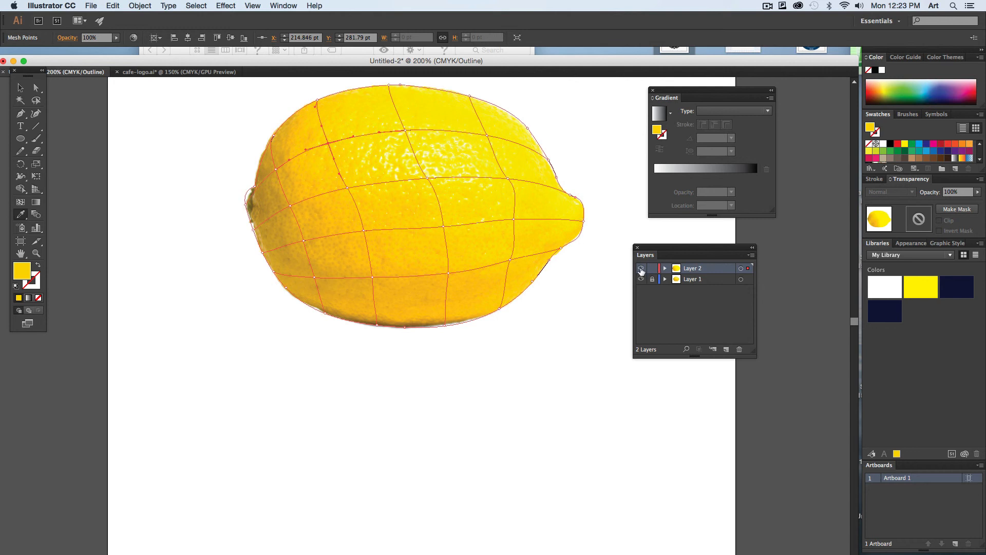
key(super+y)
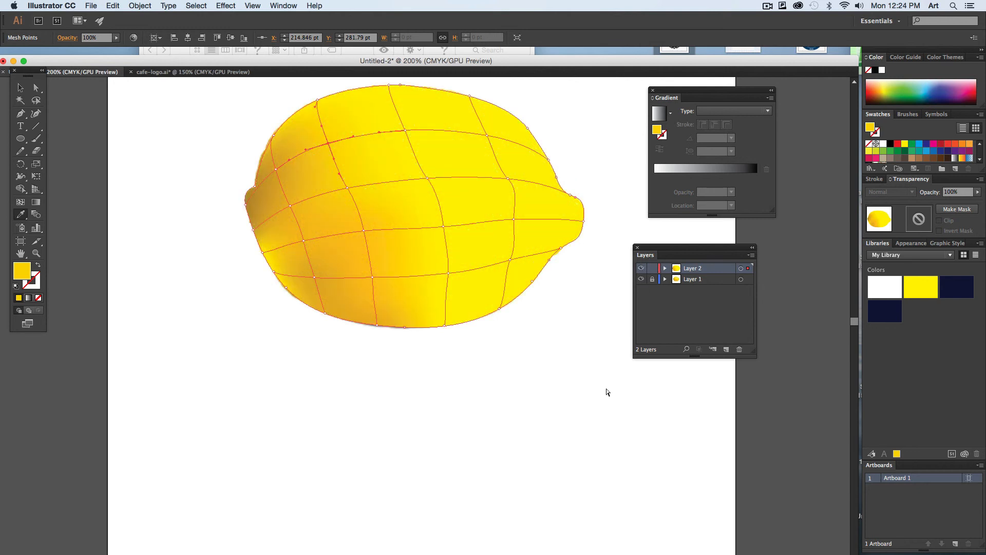
key(super+shift+a)
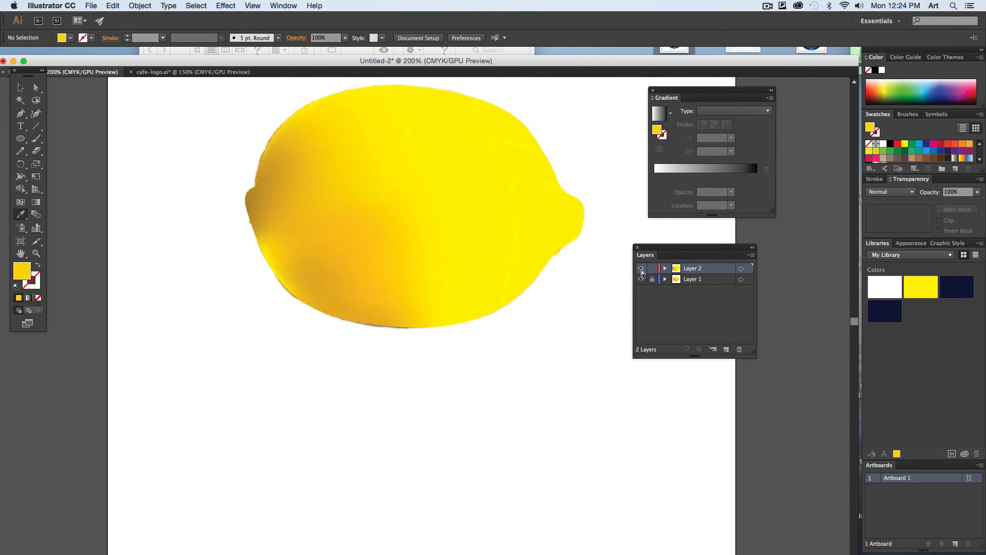
- In outline view, colour the third mesh column from the lower edge up to a pale yellow highlight point, and preview the mesh deselected
key(super+y)
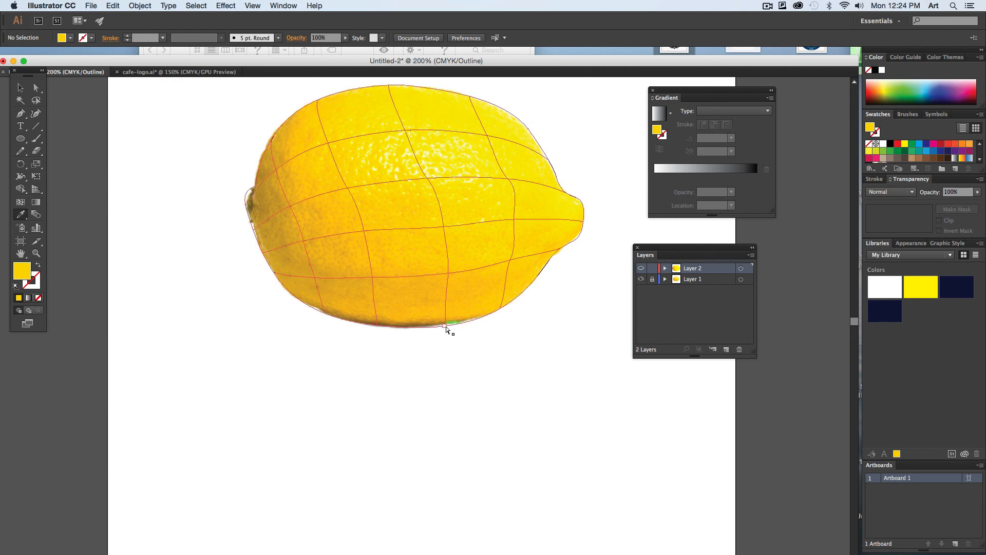
click(448, 328)
click(435, 314)
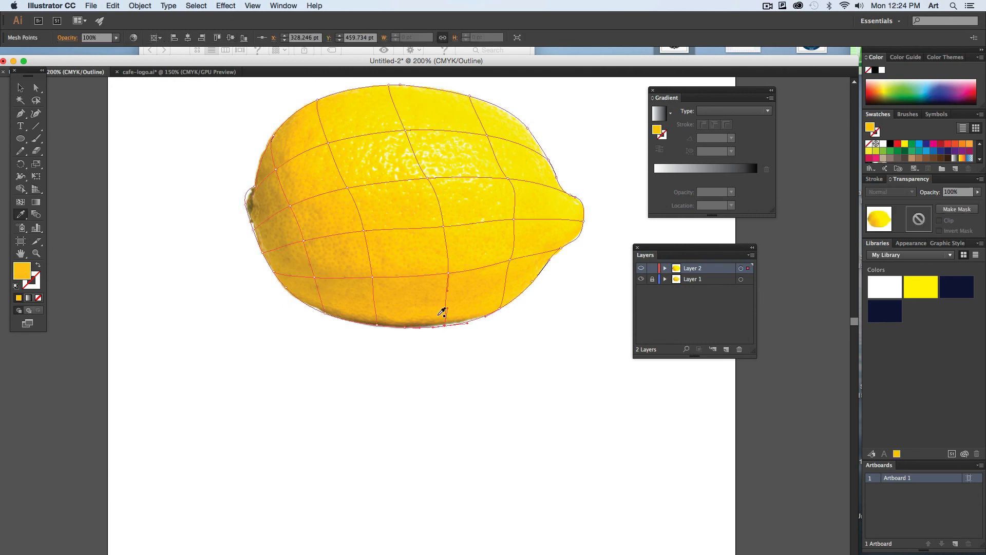
super+click(448, 273)
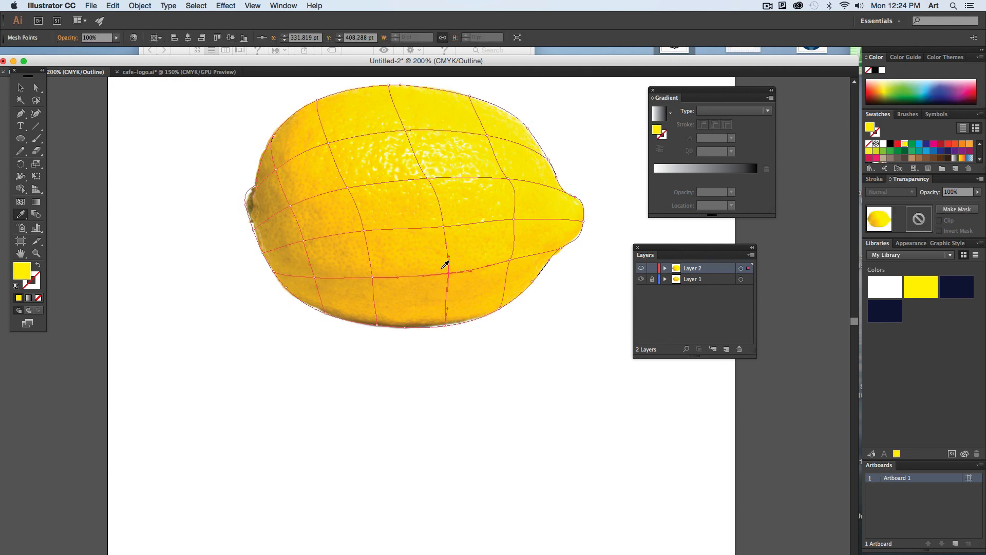
super+click(445, 226)
super+click(444, 227)
click(435, 219)
super+click(427, 178)
click(419, 168)
key(super+y)
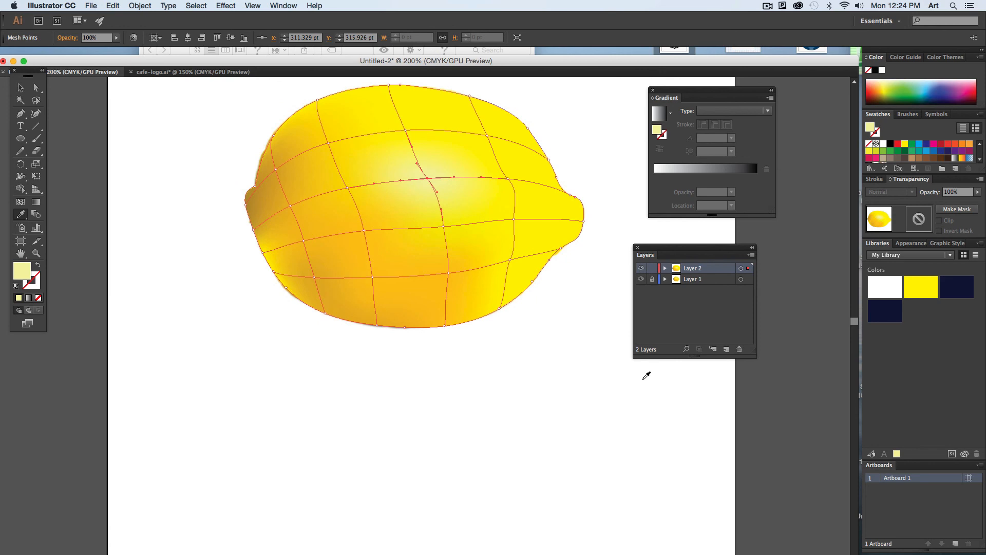
key(super+shift+a)
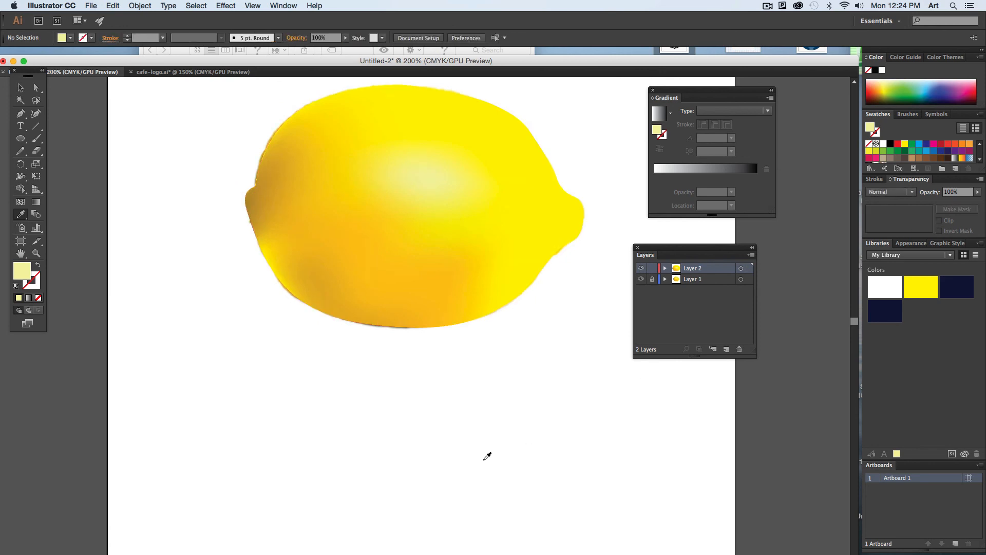
- Move the coloured mesh below the lemon photo for comparison and deselect it
click(21, 88)
click(319, 112)
drag(320, 112, 348, 362)
click(193, 337)
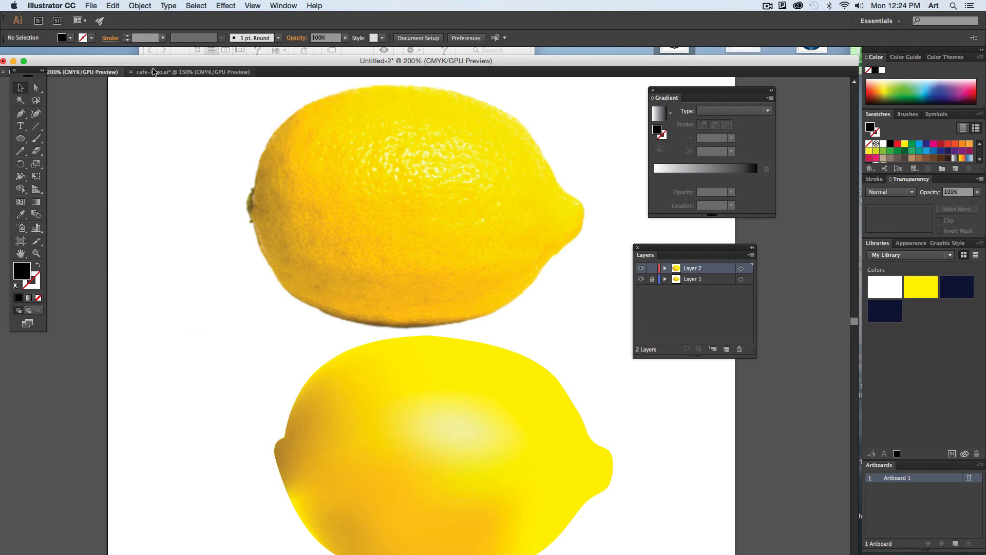
- Switch to the cafe-logo.ai document to view the finished lemon artwork
click(190, 72)
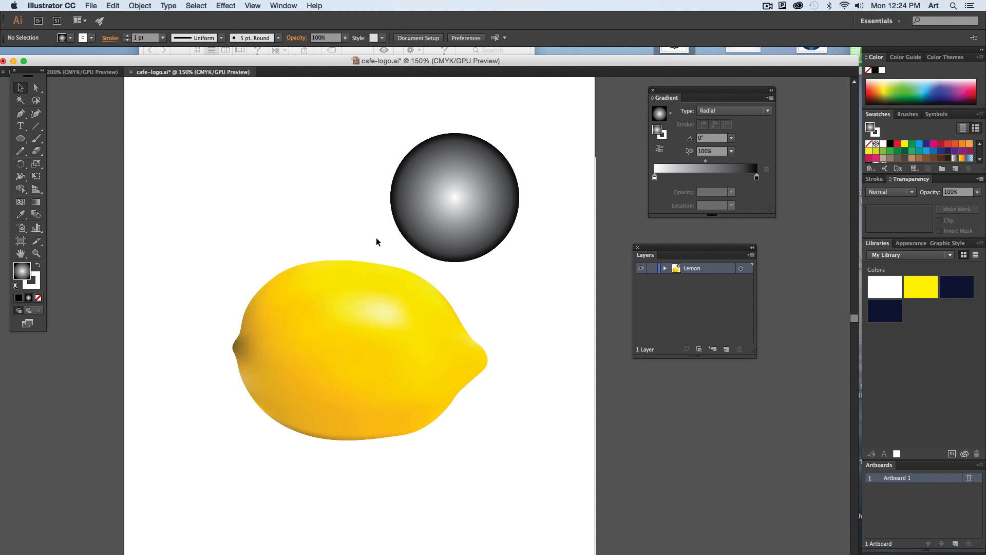
click(767, 6)
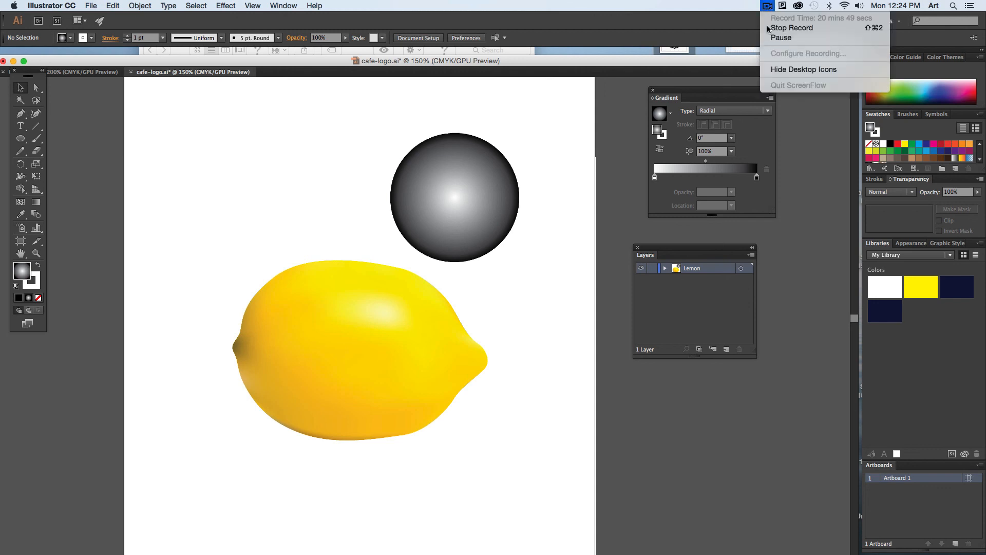